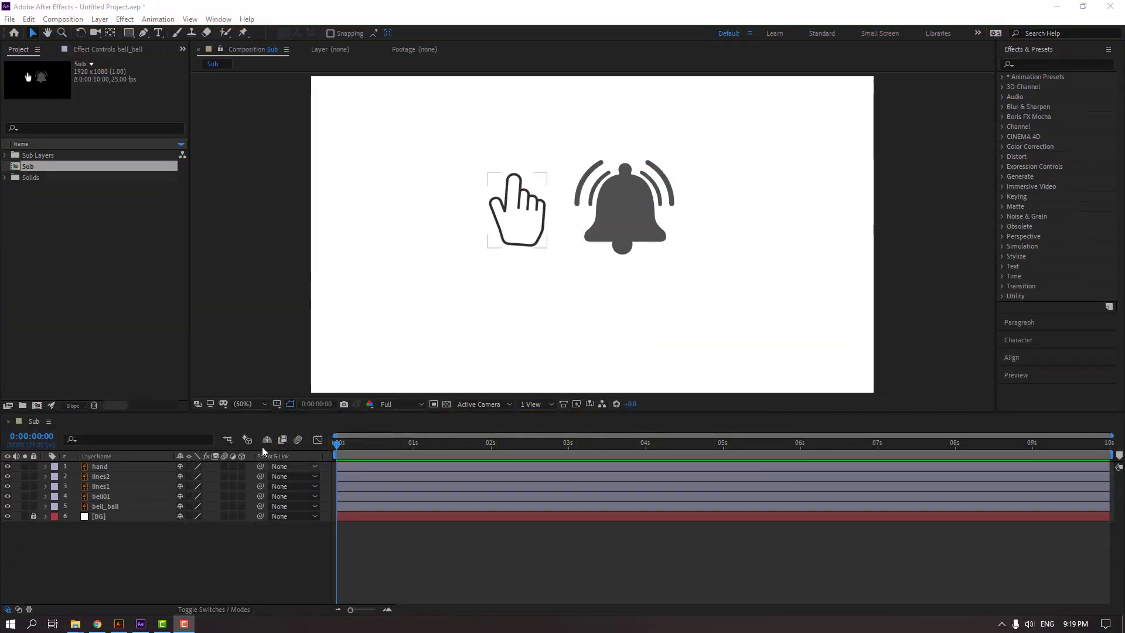
Solo the bell01 layer and move its anchor point up to the centre of the bell's round top knob.
click(101, 497)
key(/)
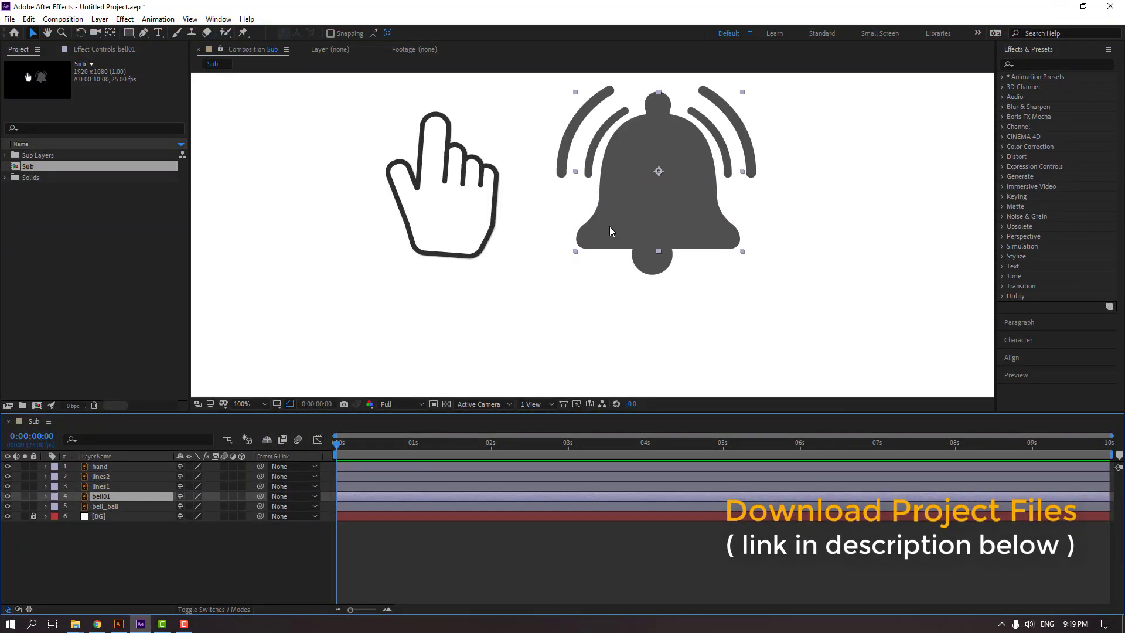
click(25, 496)
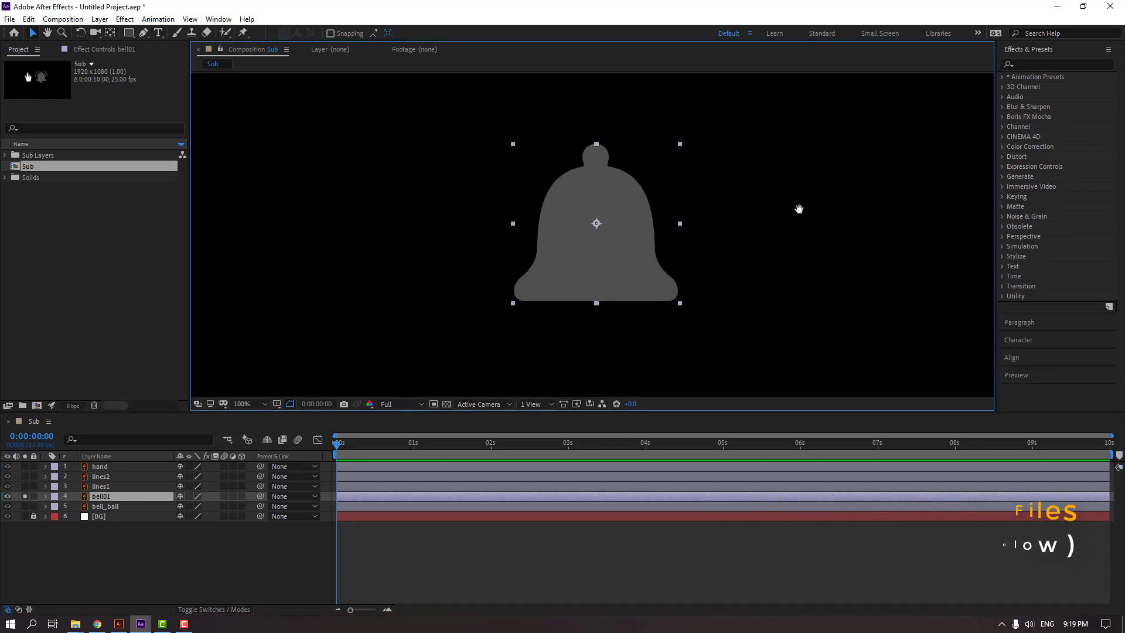
click(109, 32)
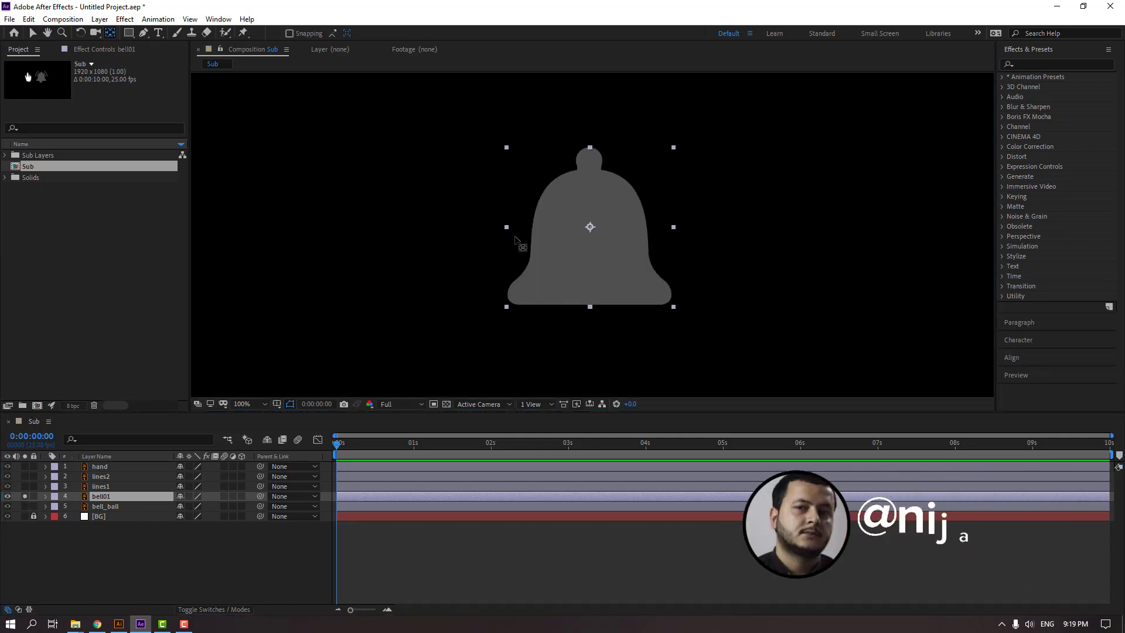
drag(587, 233, 591, 159)
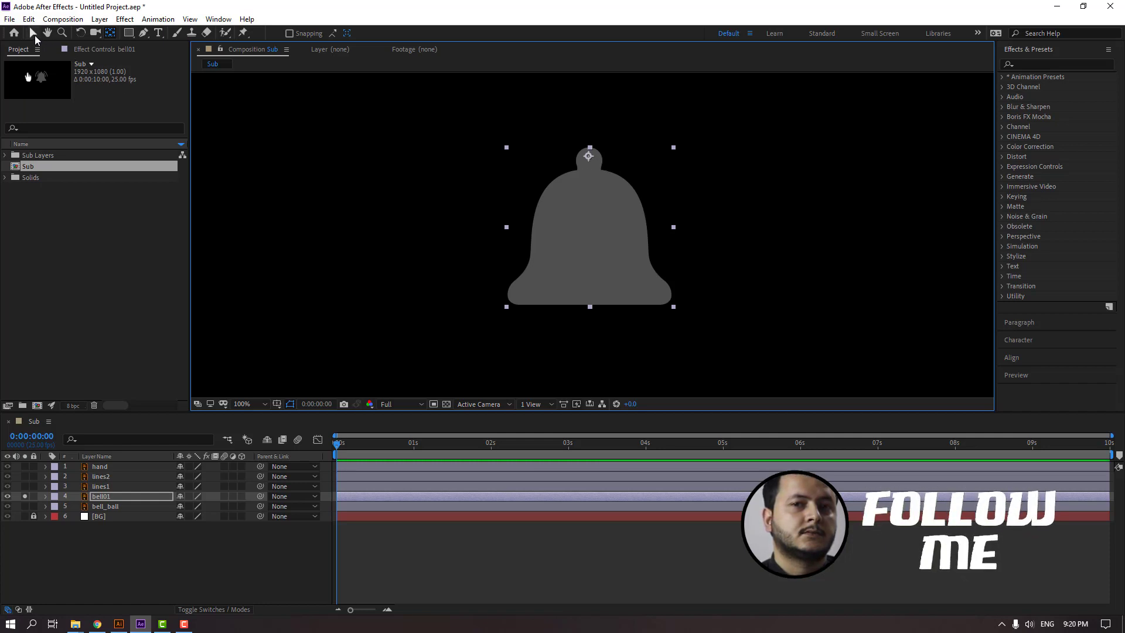
click(33, 34)
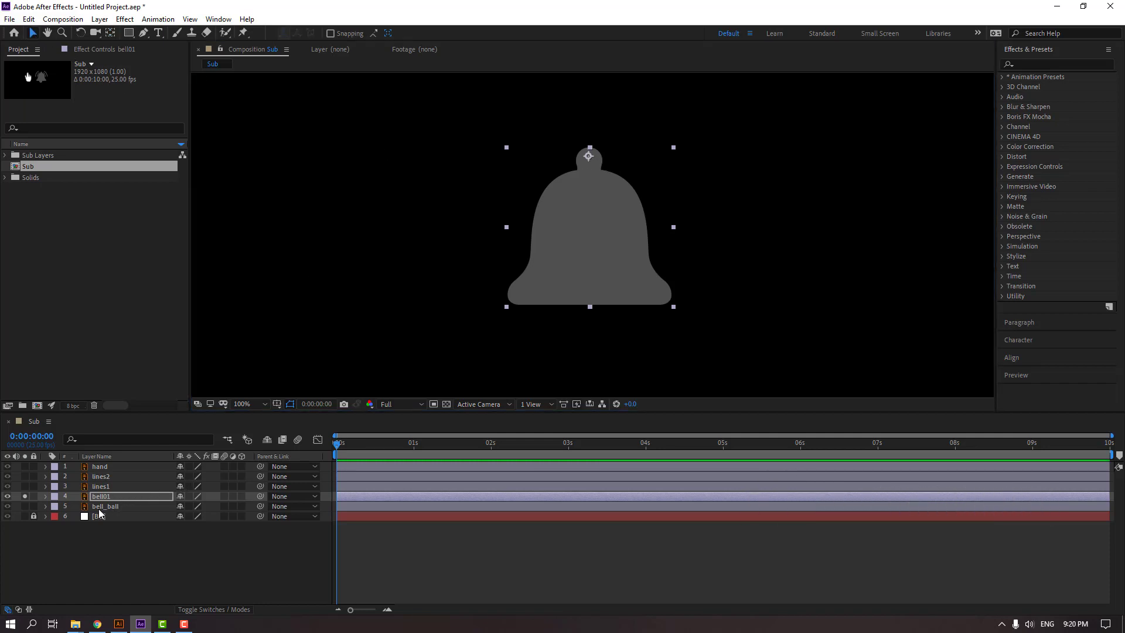
Solo the bell_ball layer as well and move its anchor point to the upper part of the ball.
click(106, 506)
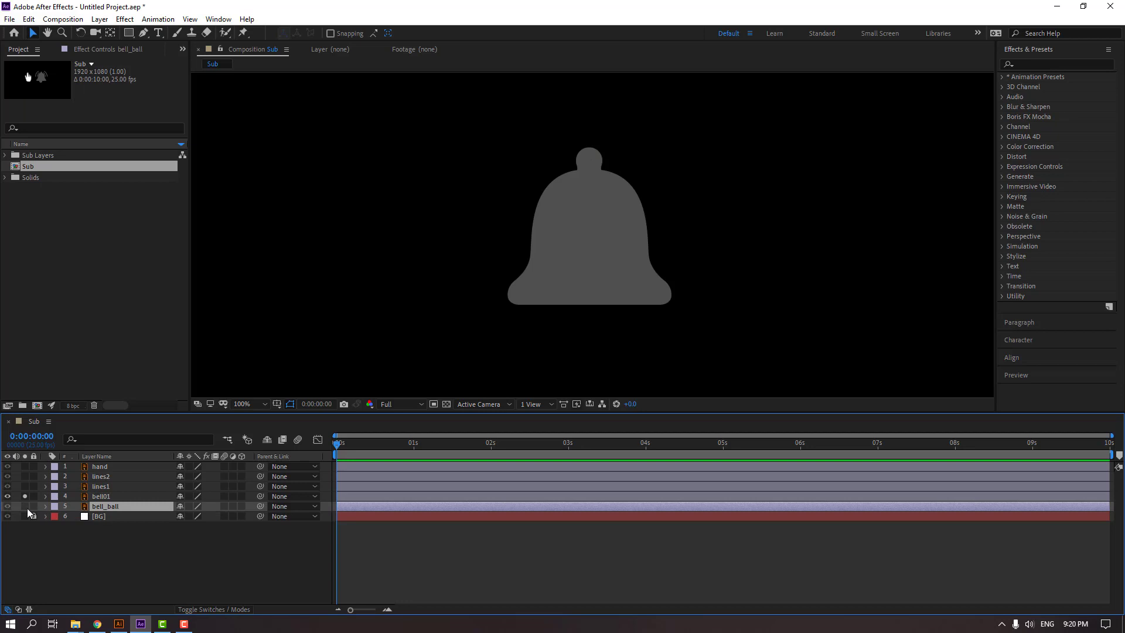
click(25, 507)
drag(608, 344, 589, 286)
click(109, 33)
key(v)
click(268, 560)
scroll(371, 257, down, 2)
key(period)
key(period)
key(period)
Keyframe bell01's Rotation at 0° on the first frame and at 8° at 0:00:00:10.
click(99, 497)
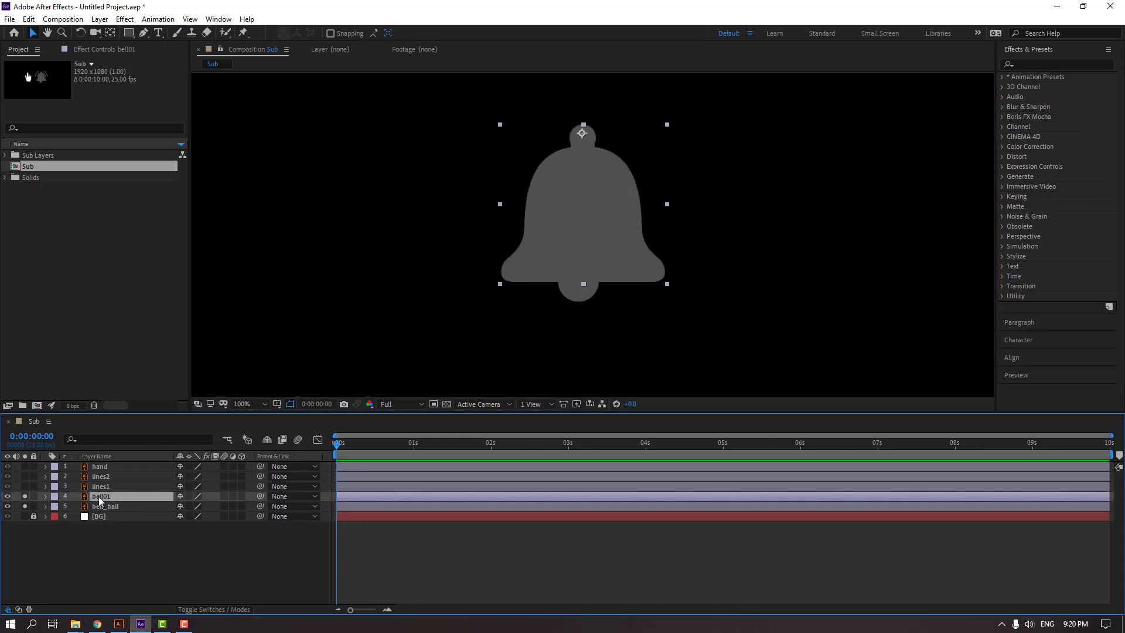
key(r)
click(102, 507)
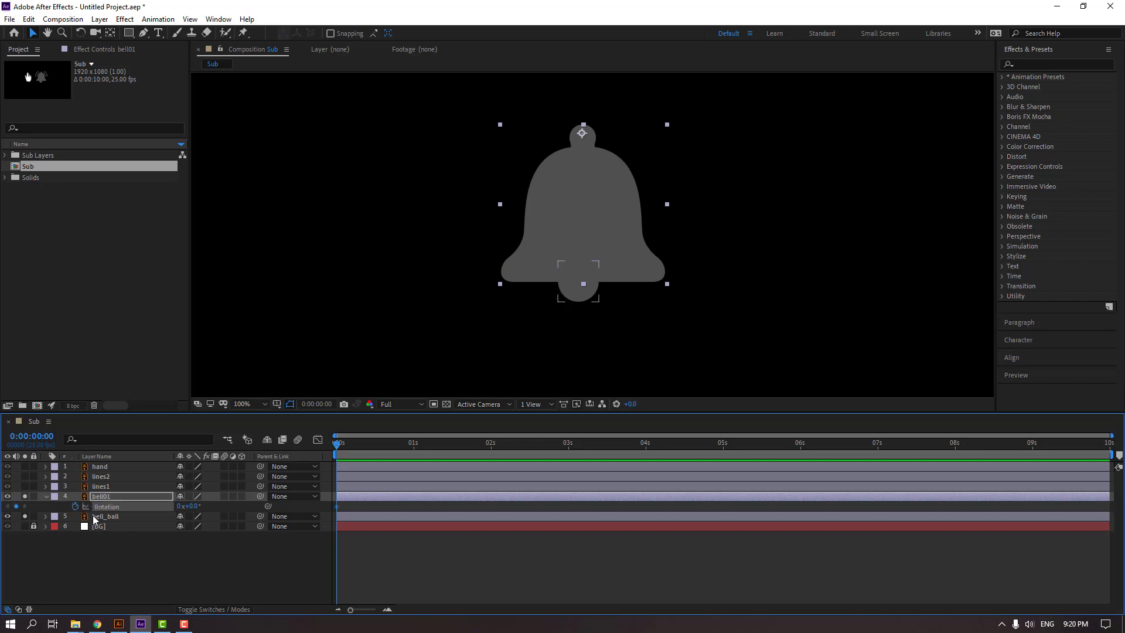
key(shift+Page_Down)
click(196, 507)
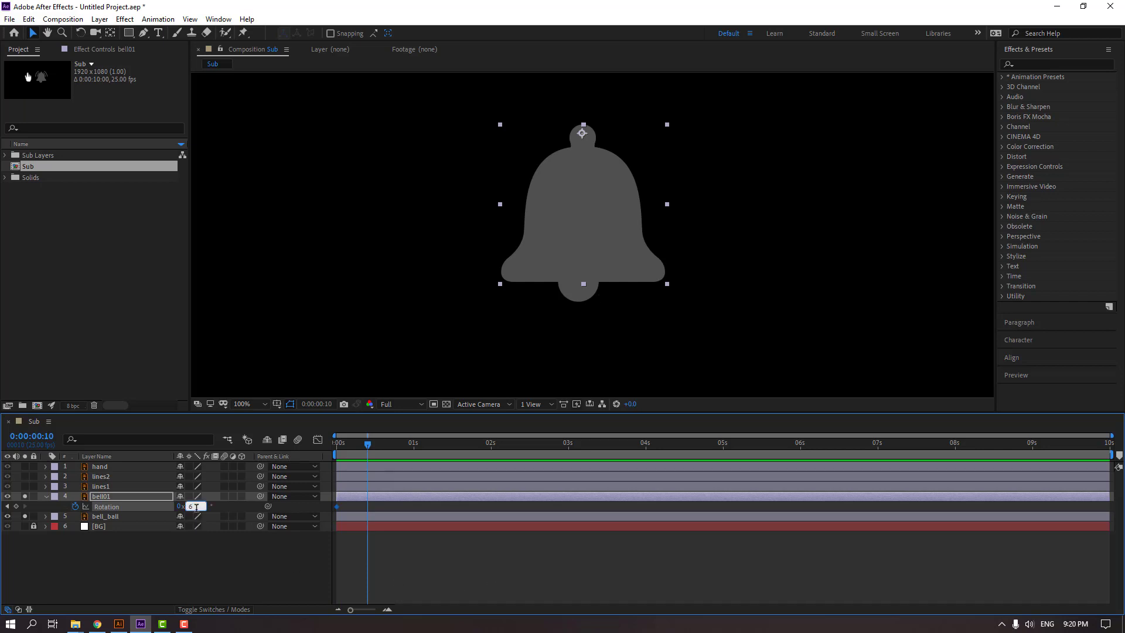
key(Return)
mouse_move(360, 449)
mouse_down()
mouse_move(314, 447)
mouse_move(367, 450)
mouse_up()
drag(197, 508, 199, 505)
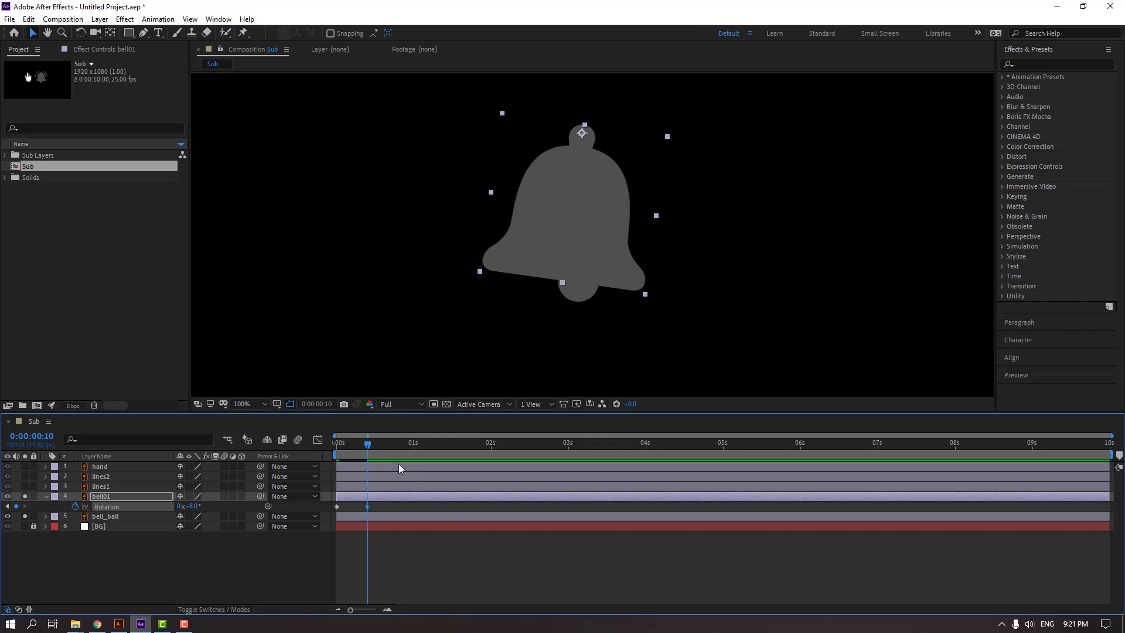
Add a Rotation keyframe of -8° to bell01 at 0:00:00:20, end the work area there and preview the swing.
key(shift+Page_Down)
click(193, 508)
text(-8)
key(Return)
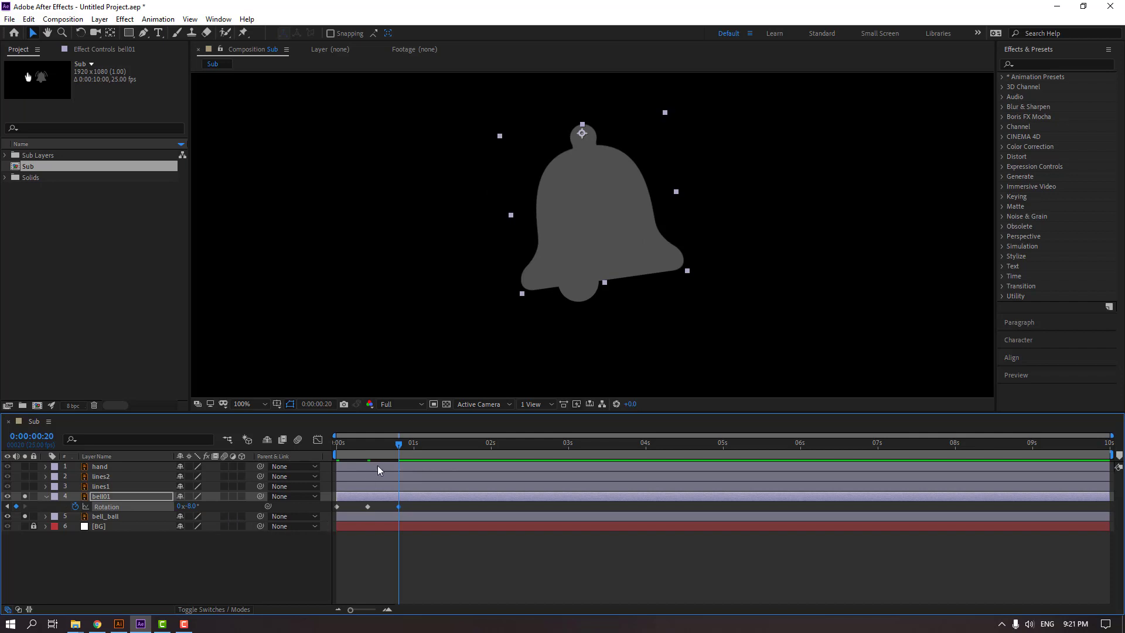
key(n)
key(space)
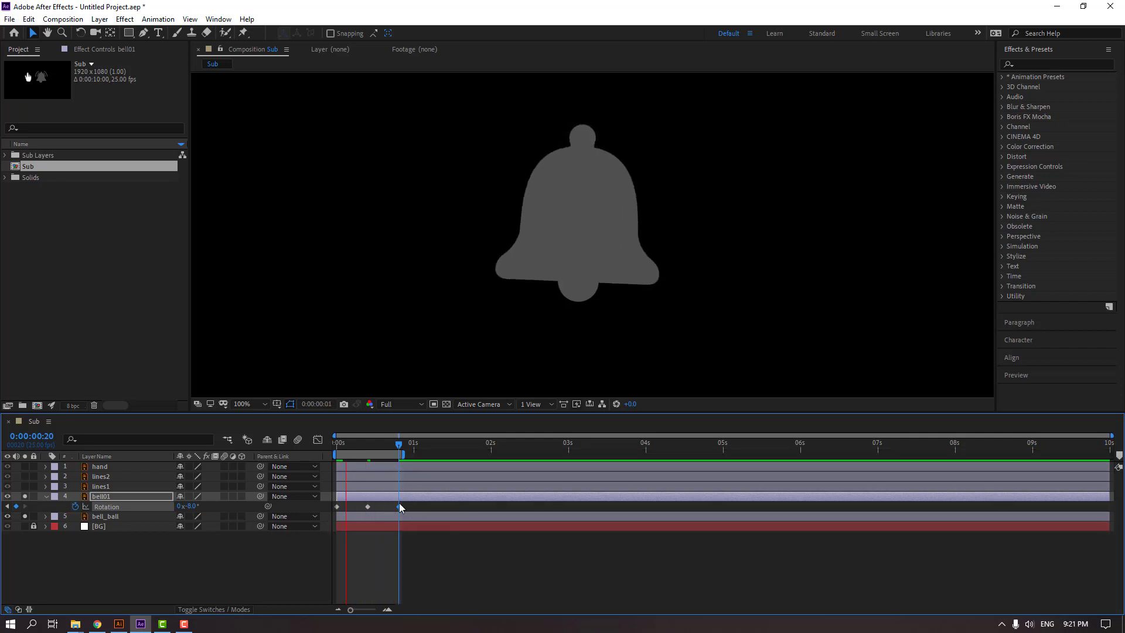
Apply Easy Ease to bell01's three Rotation keyframes and preview the motion.
right_click(337, 508)
mouse_move(432, 499)
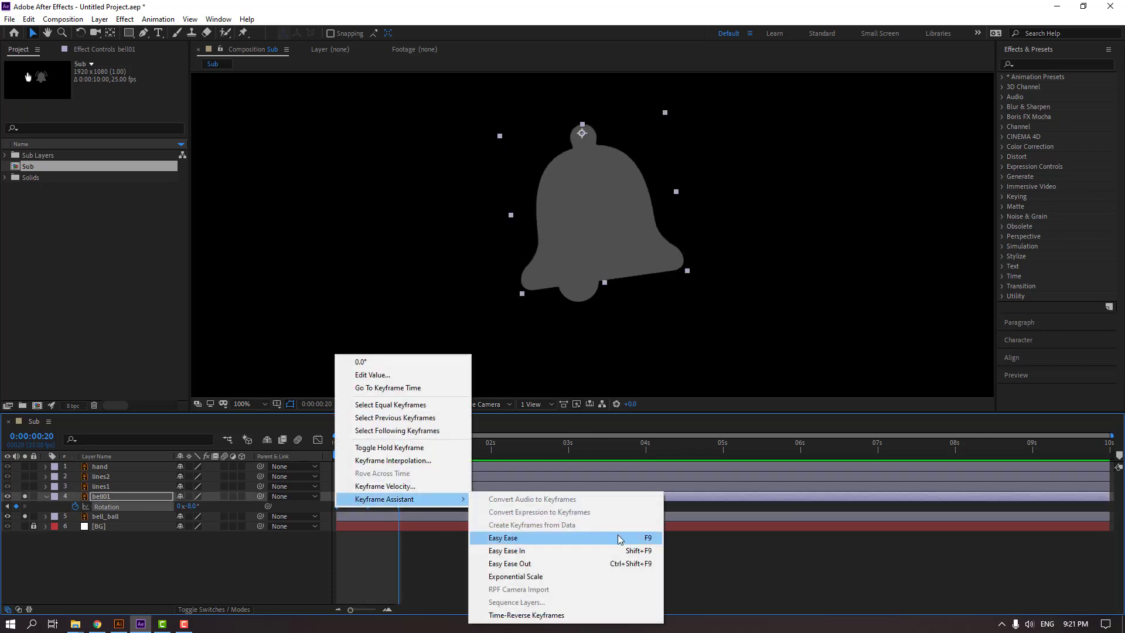
click(649, 538)
key(space)
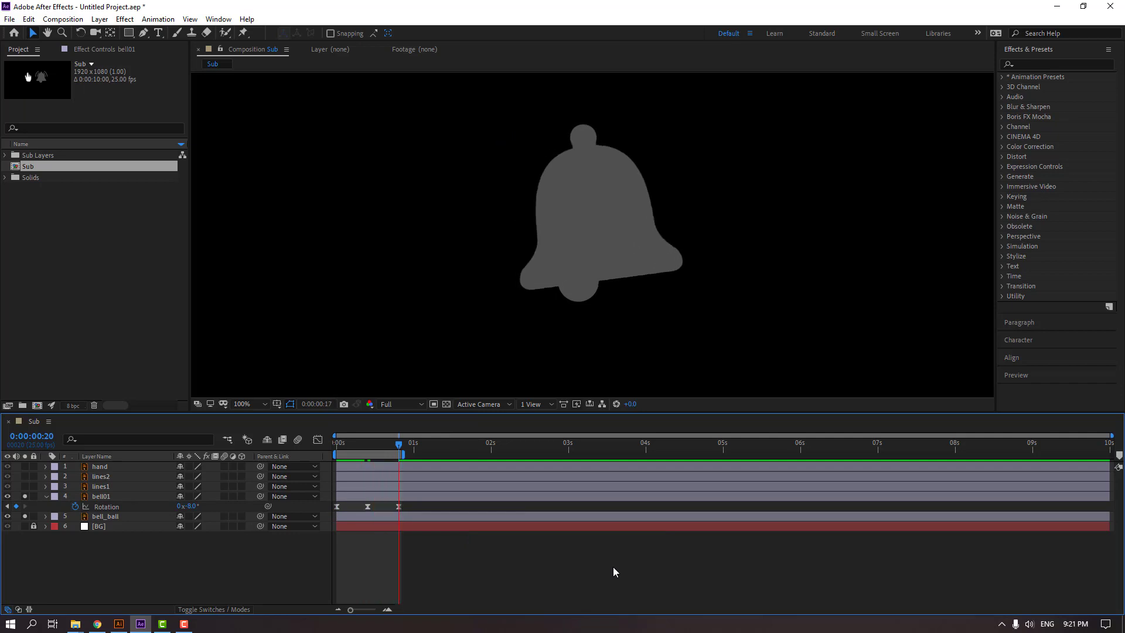
Extend the work area to nearly 5 seconds and paste copies of bell01's Rotation keyframes at 0:00:00:20 and 0:00:01:15.
drag(402, 455, 710, 455)
drag(416, 505, 322, 514)
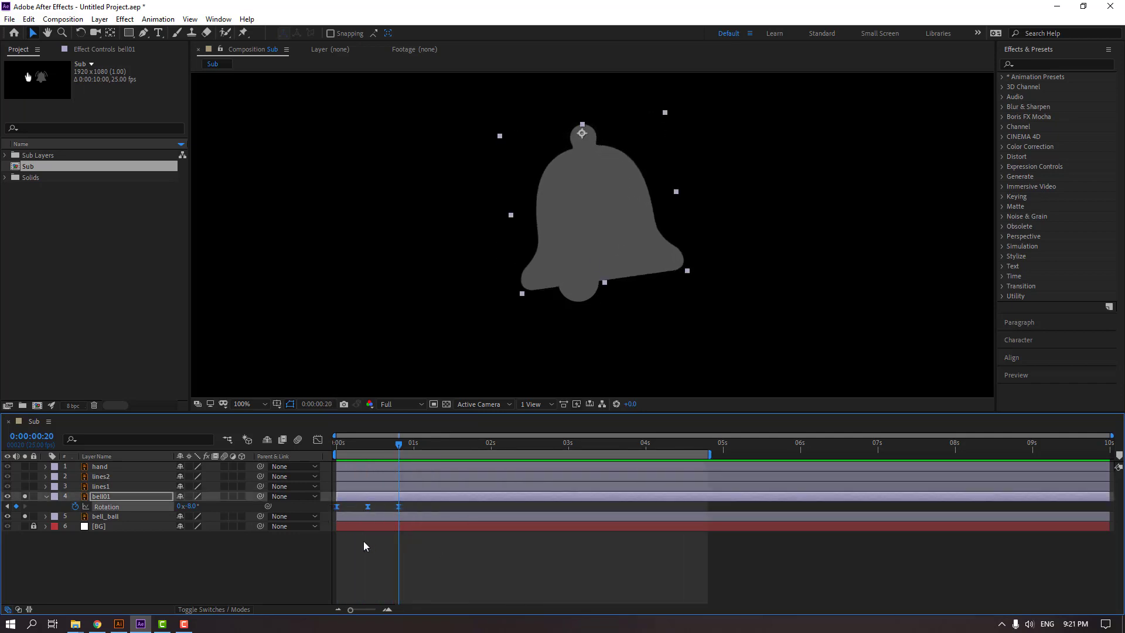
drag(399, 445, 460, 449)
key(ctrl+v)
key(ctrl+v)
click(615, 563)
key(space)
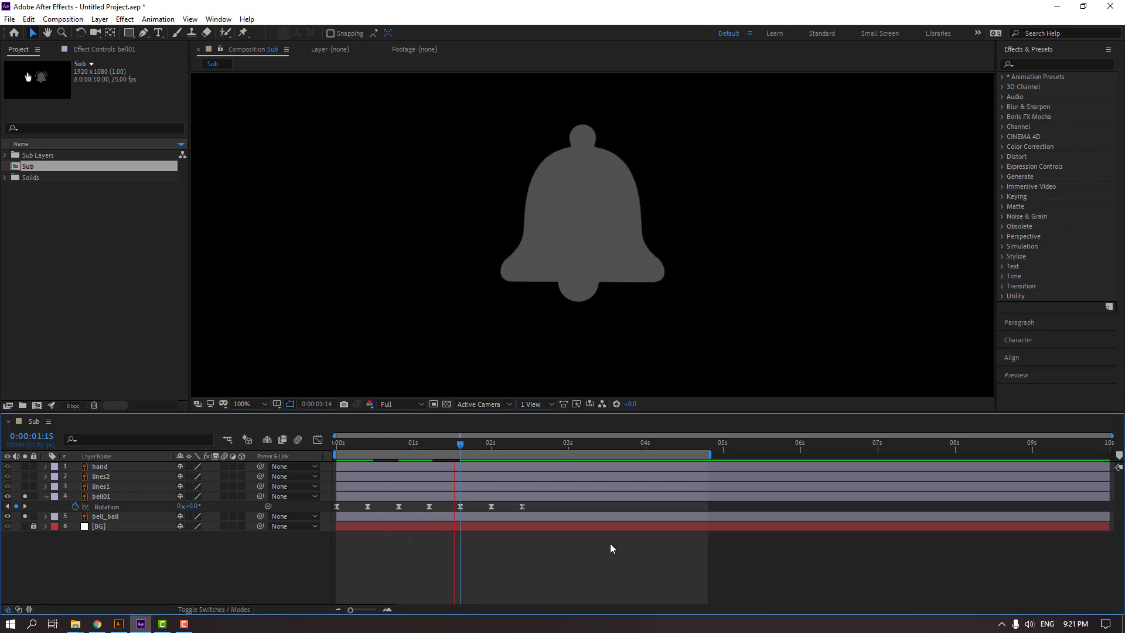
Keyframe bell_ball's Position on the first frame and shift the ball horizontally towards the bell's left side at 0:00:00:10.
drag(384, 443, 328, 447)
click(113, 517)
click(109, 518)
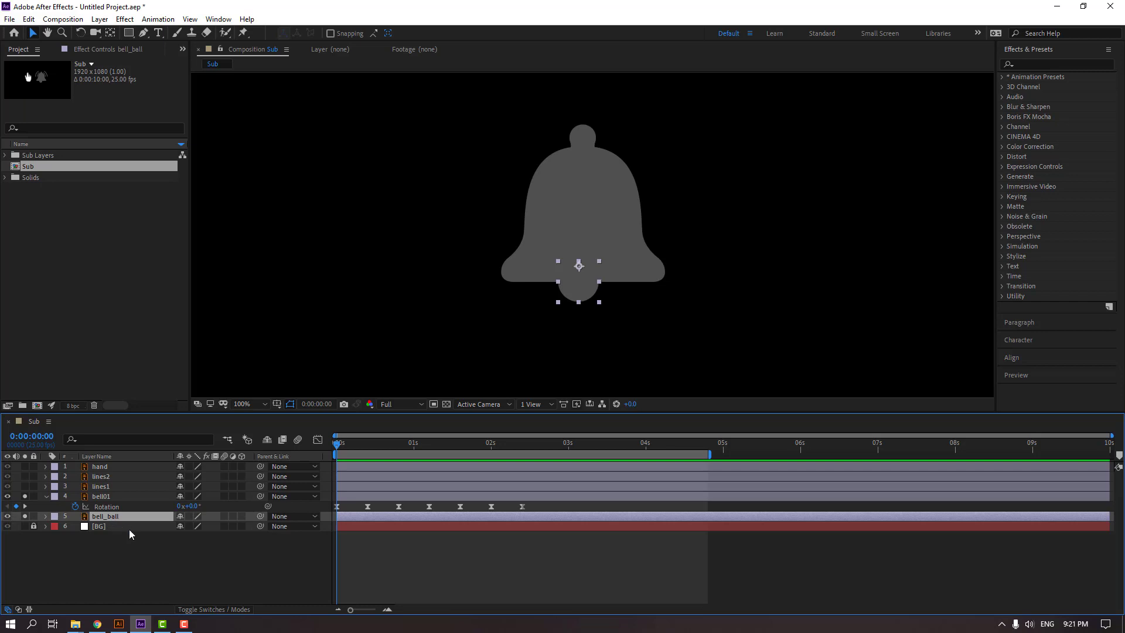
key(p)
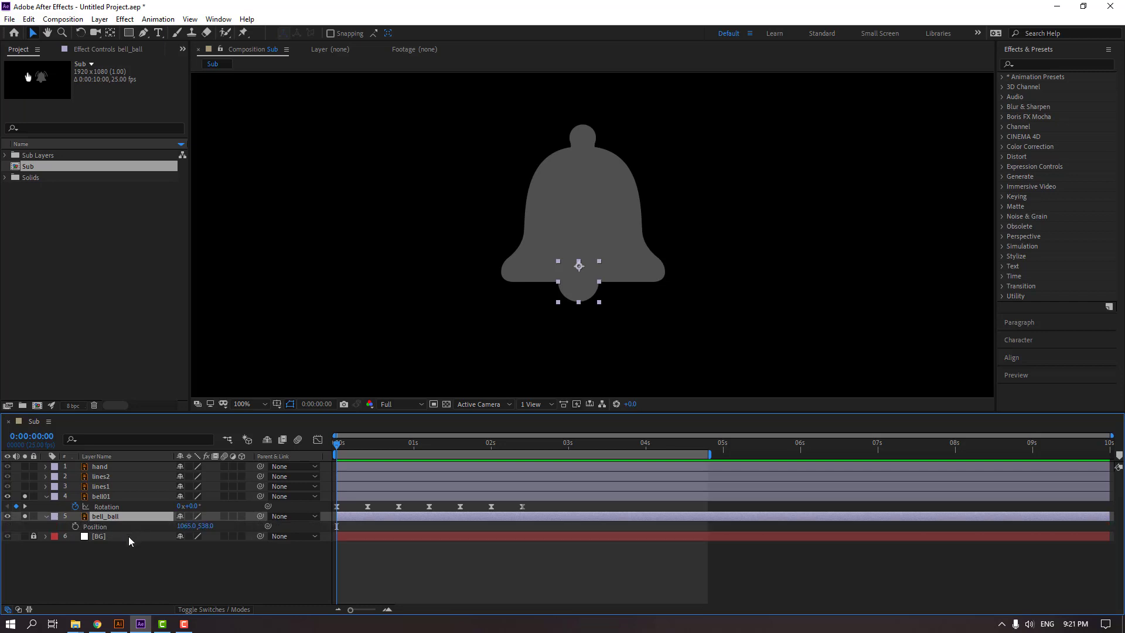
click(75, 527)
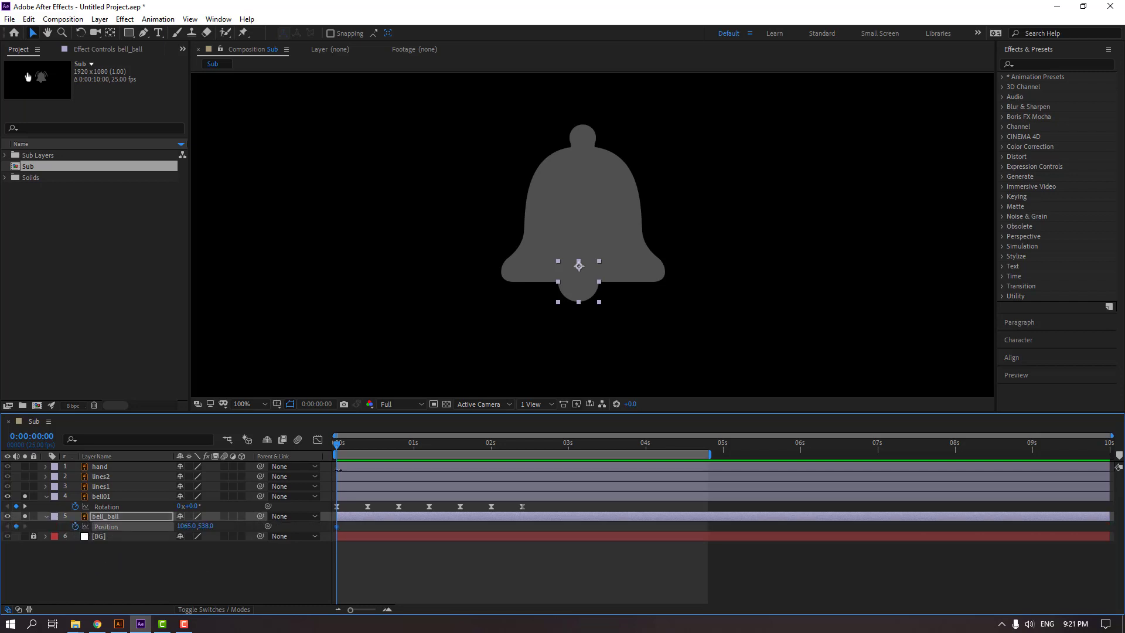
drag(342, 446, 371, 450)
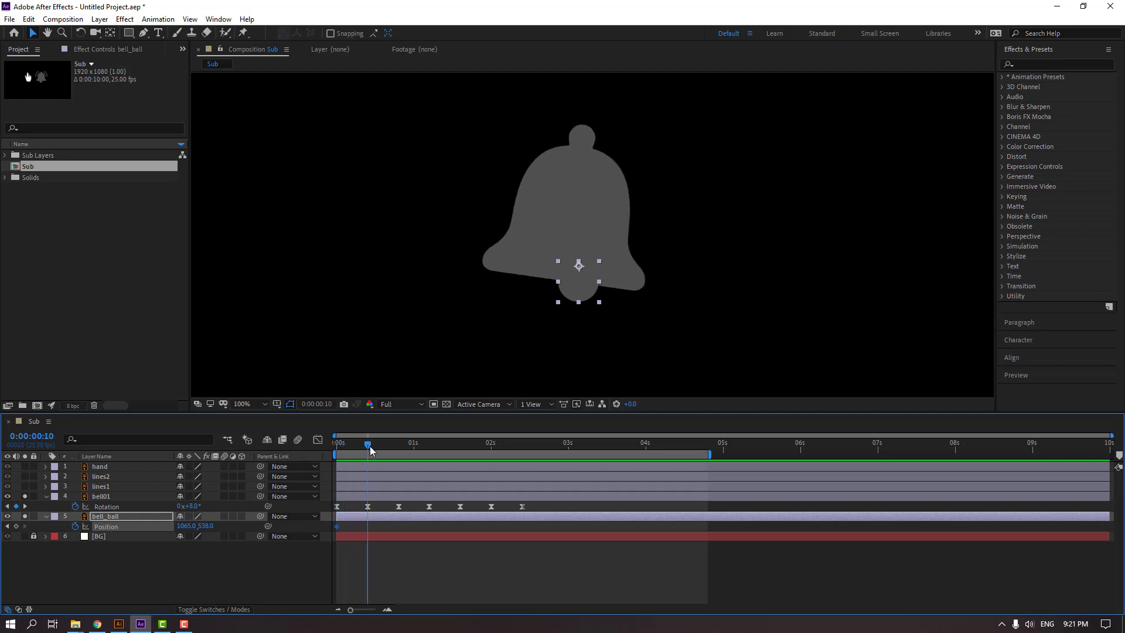
drag(183, 531, 151, 526)
key(Home)
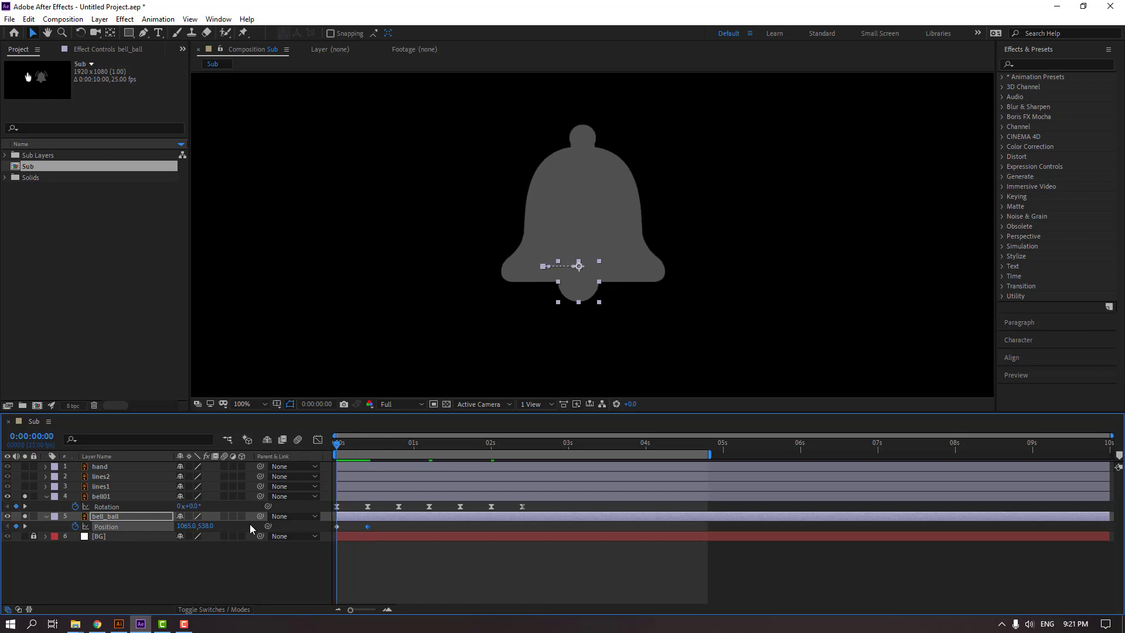
Parent the bell_ball layer to bell01 and preview the combined motion.
drag(260, 516, 101, 497)
click(426, 580)
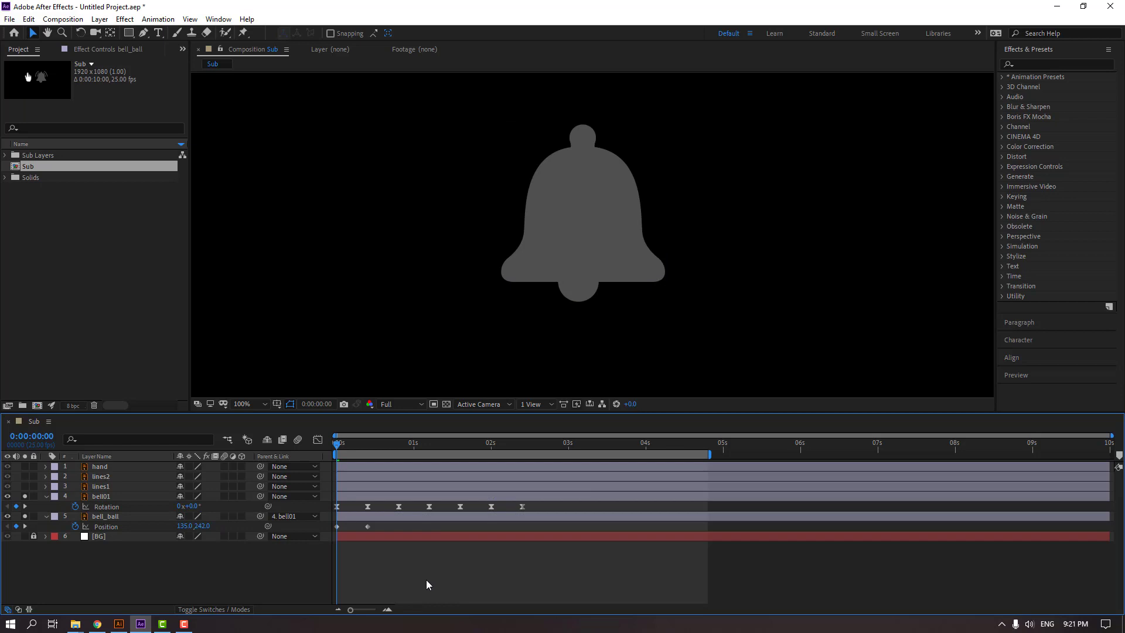
key(space)
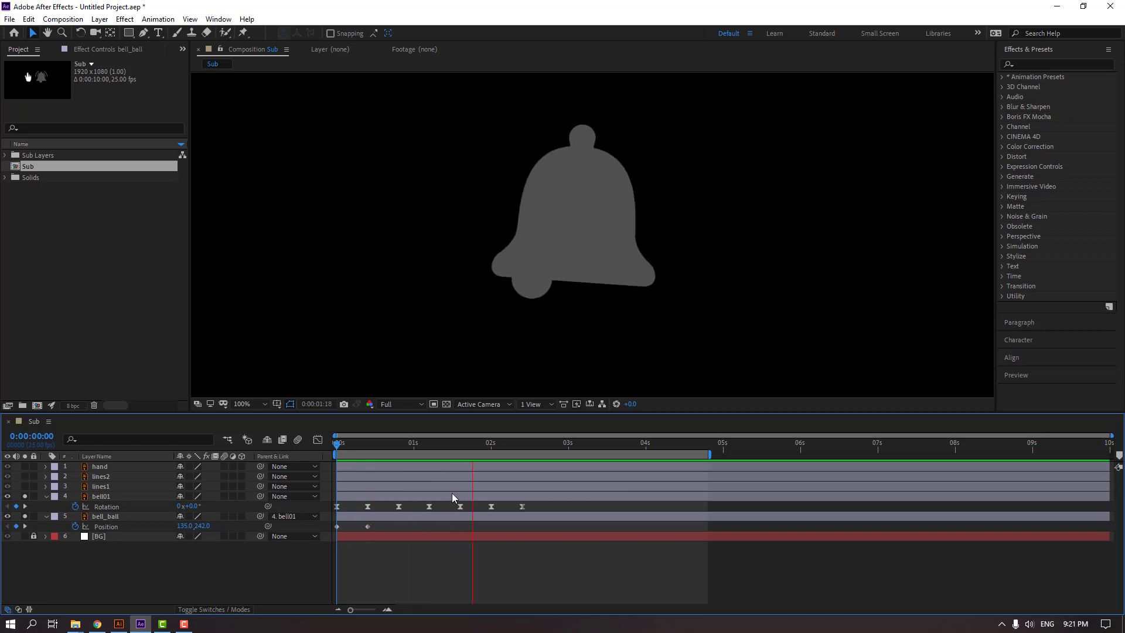
key(space)
Set bell_ball's Position to 101, 242 at 0:00:00:10 and to 154, 242 at 0:00:00:20, and preview the result.
drag(335, 451, 368, 456)
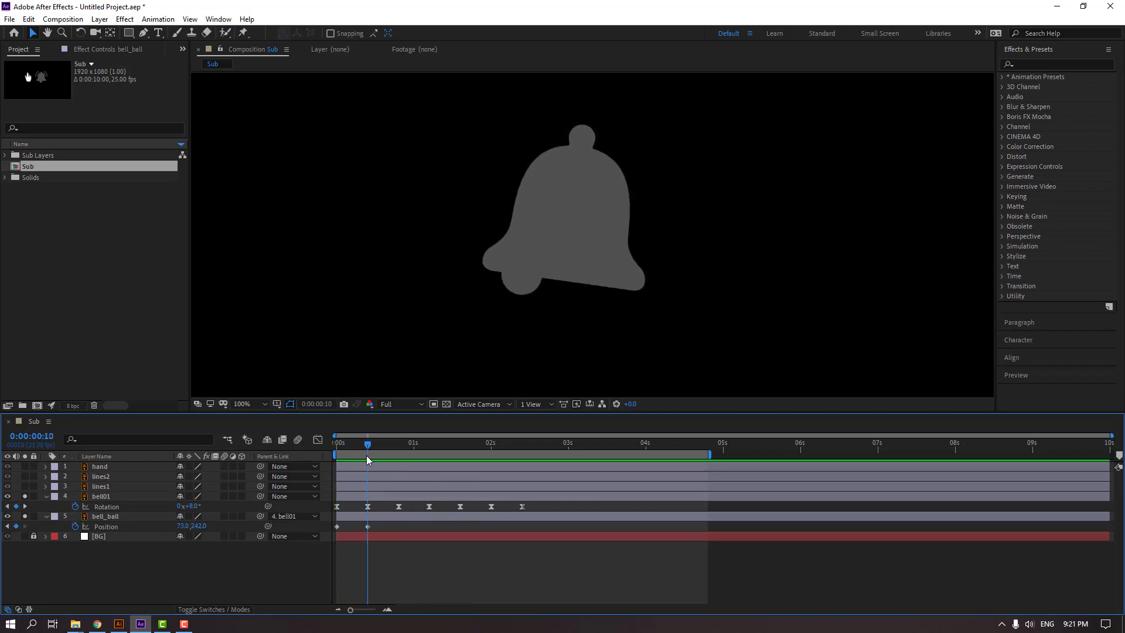
click(515, 284)
drag(183, 528, 198, 526)
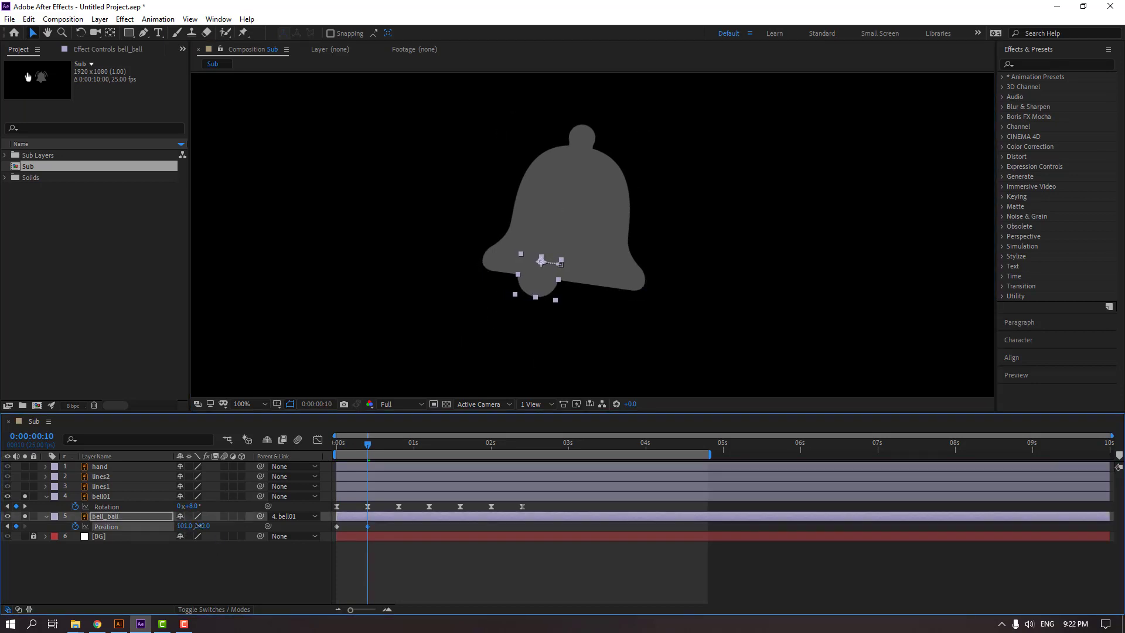
drag(368, 445, 399, 448)
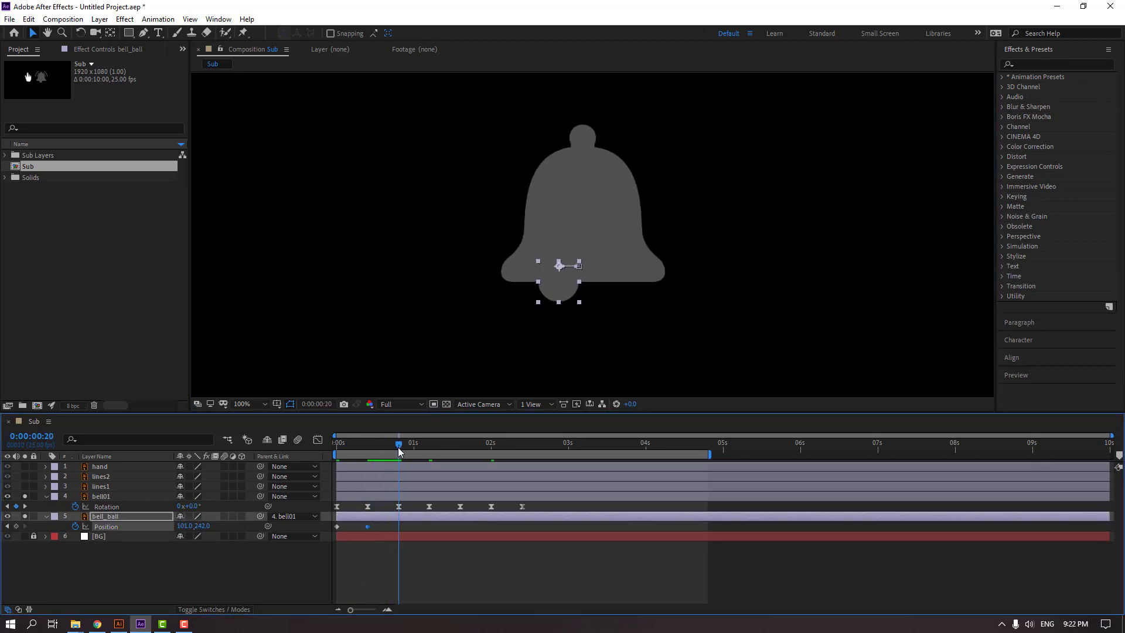
drag(182, 531, 217, 534)
key(space)
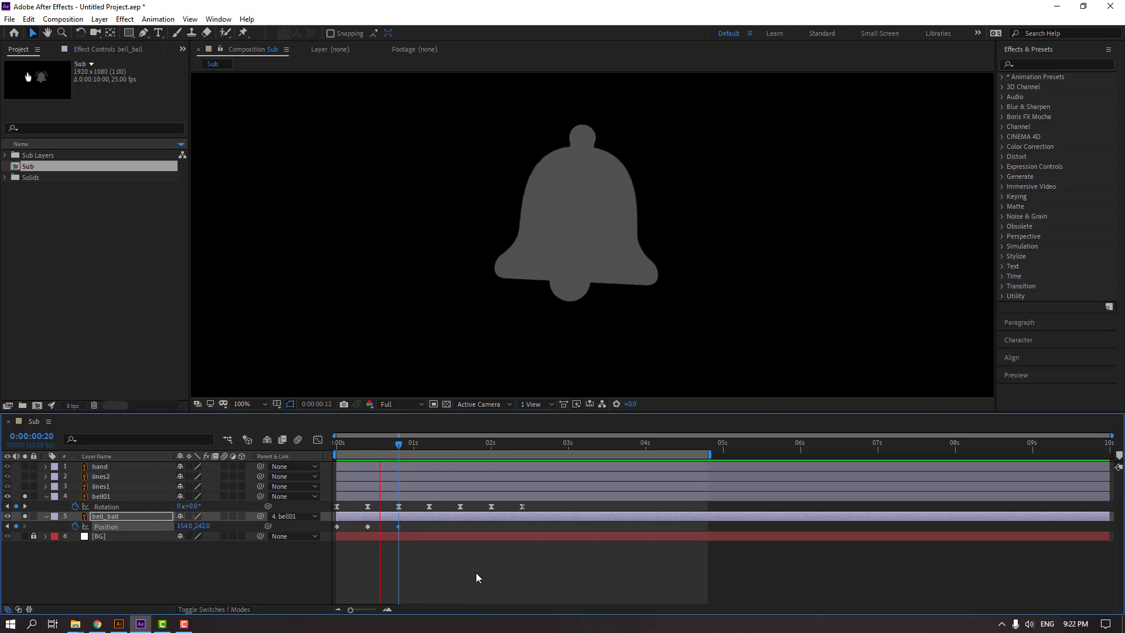
key(space)
Preview only the first 20 frames, and extend the work area to just past bell01's last Rotation keyframe.
drag(711, 453, 399, 454)
key(space)
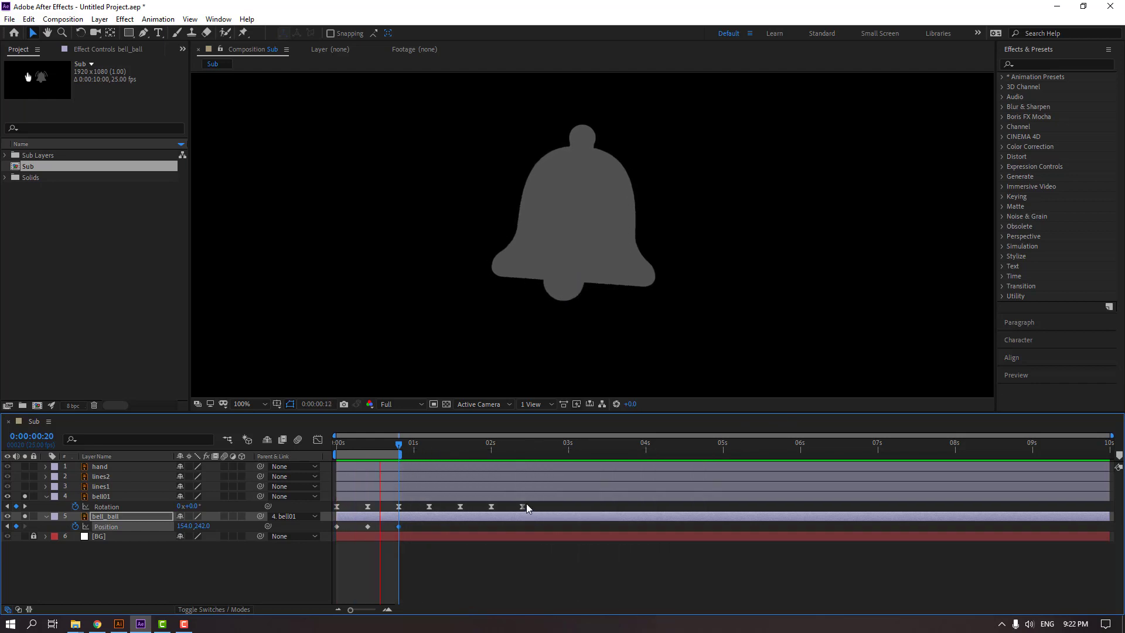
key(space)
drag(403, 453, 530, 454)
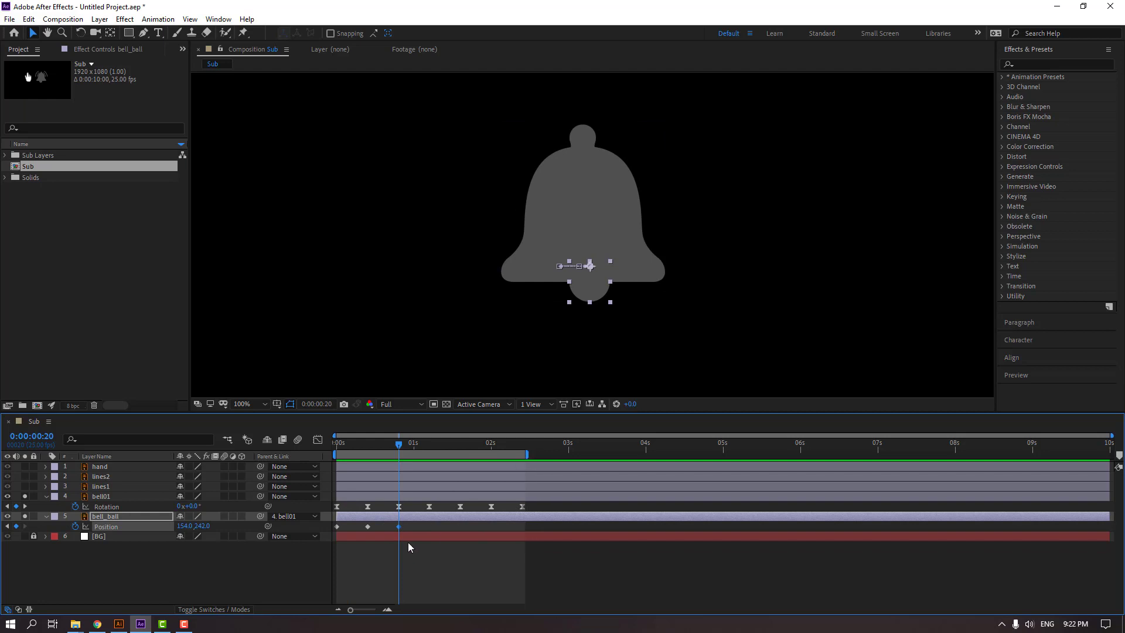
Copy bell_ball's three Position keyframes and paste them at 0:00:00:20 and 0:00:01:15.
drag(417, 526, 326, 534)
key(ctrl+c)
key(ctrl+v)
click(460, 445)
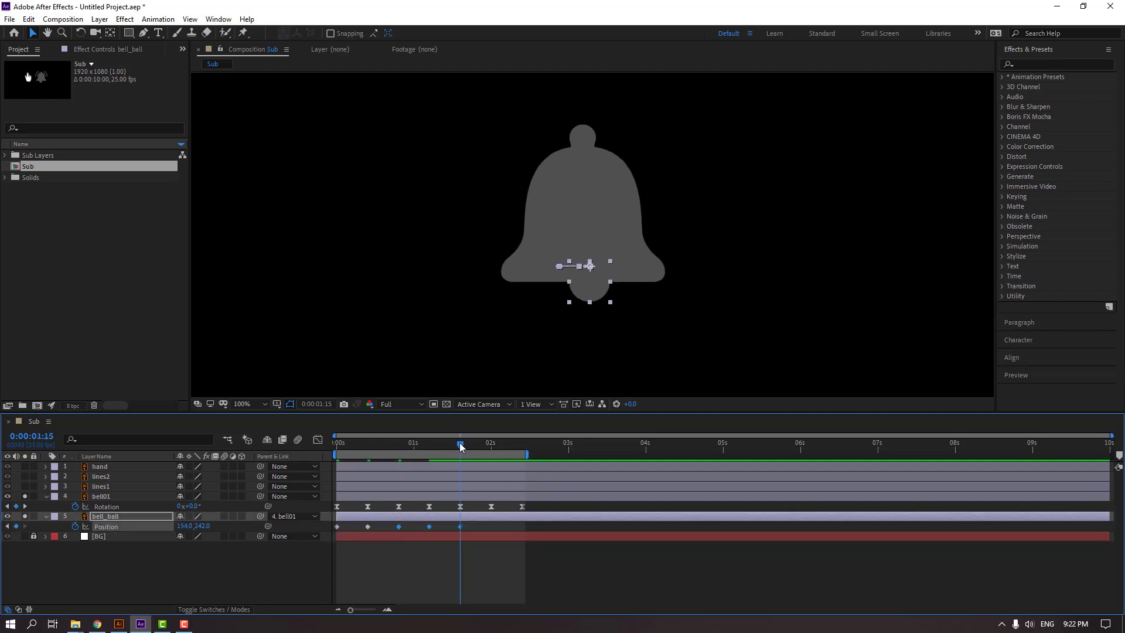
key(ctrl+v)
Apply Easy Ease to all of bell_ball's Position keyframes and preview the full ringing animation.
drag(531, 522, 321, 529)
right_click(479, 526)
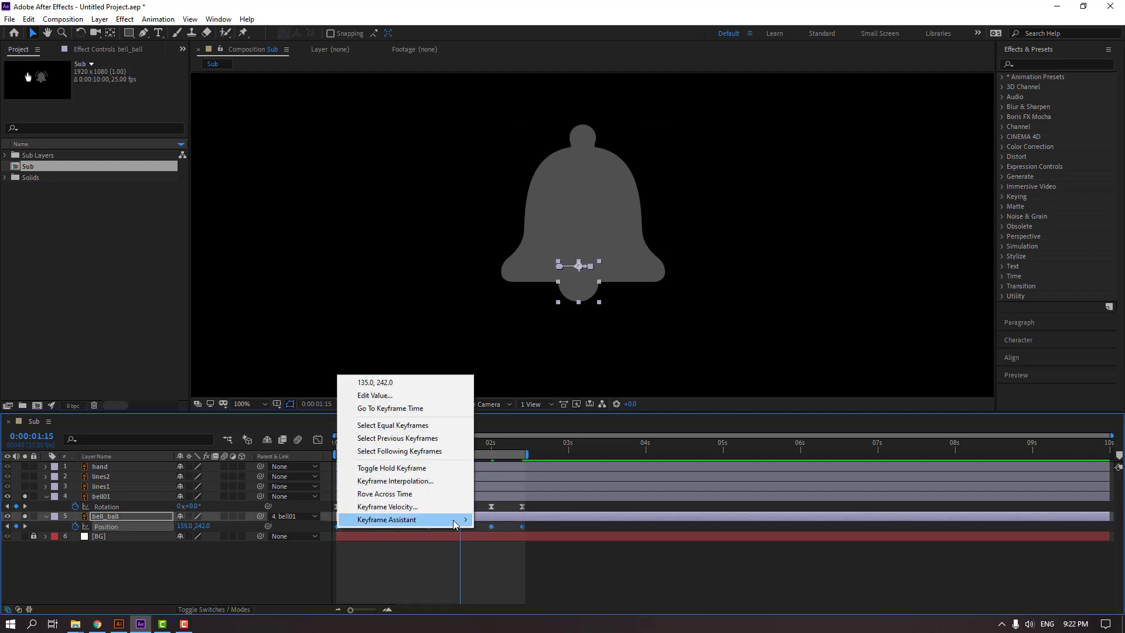
mouse_move(460, 520)
click(575, 444)
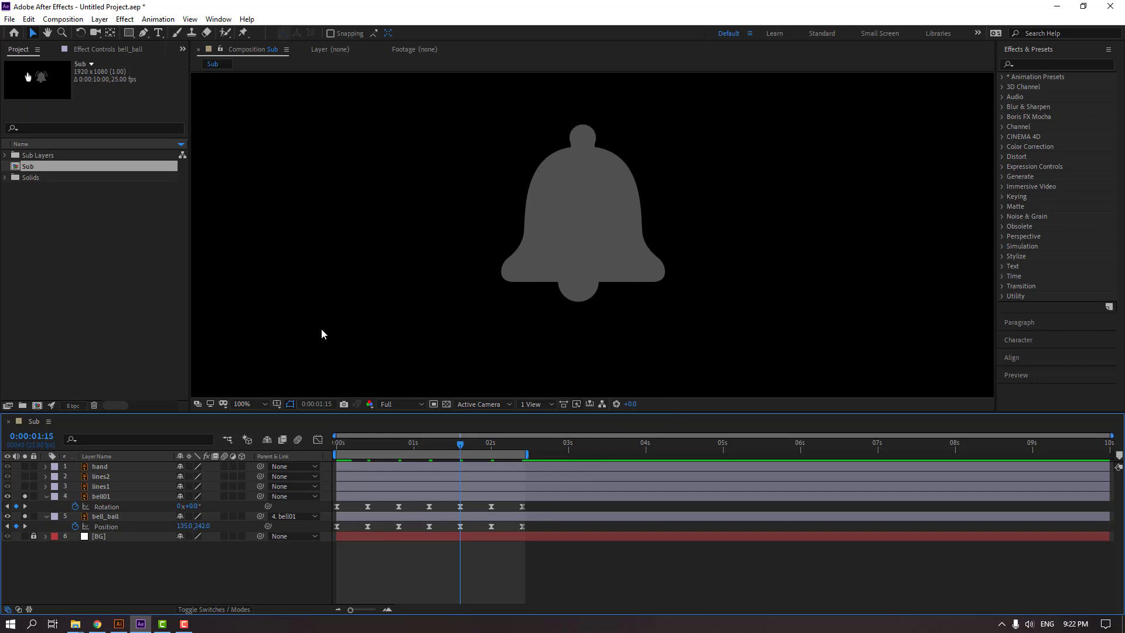
key(space)
scroll(371, 314, down, 2)
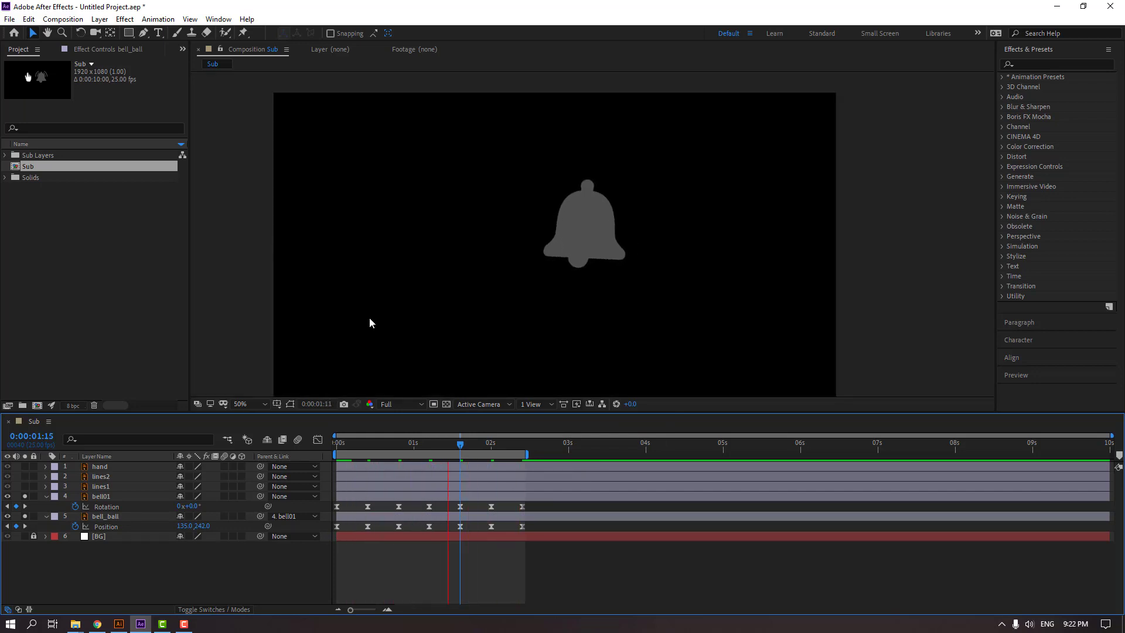
Return the playhead to the first frame and collapse the properties of bell01 and bell_ball.
drag(461, 447, 260, 453)
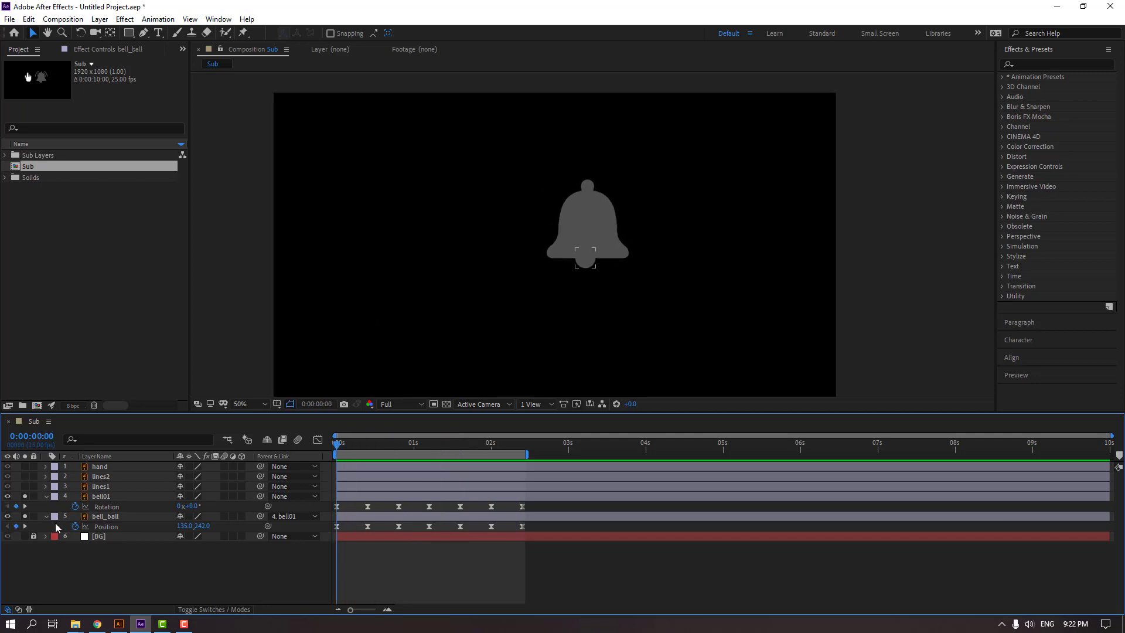
click(46, 497)
click(46, 507)
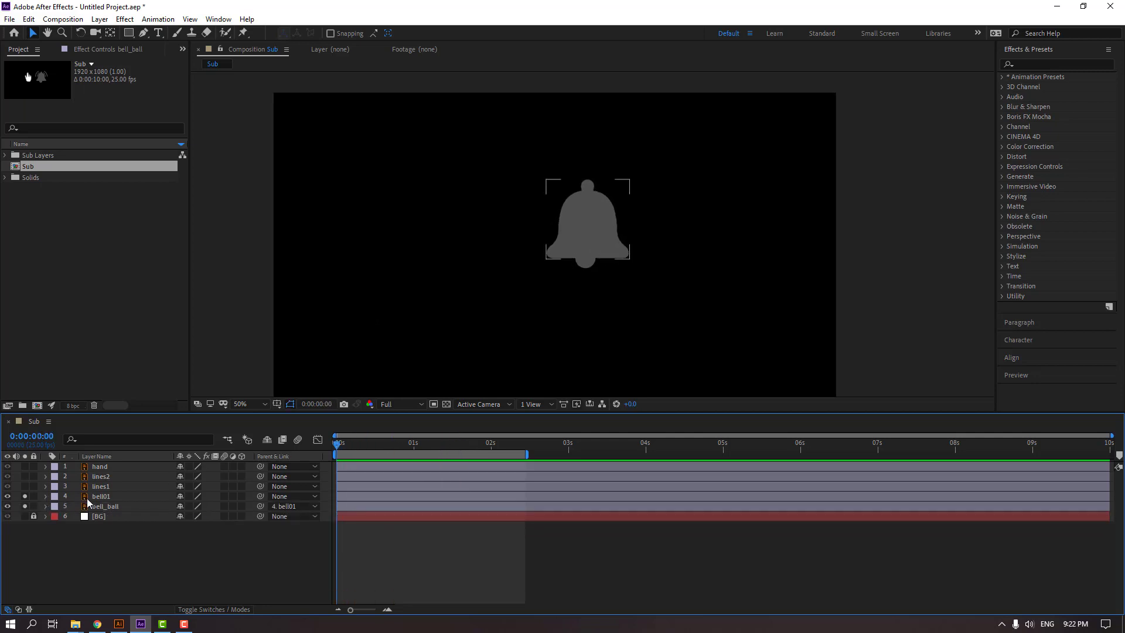
Turn off Solo for bell01 and bell_ball to show all layers, and preview the composition.
click(88, 498)
ctrl+click(109, 507)
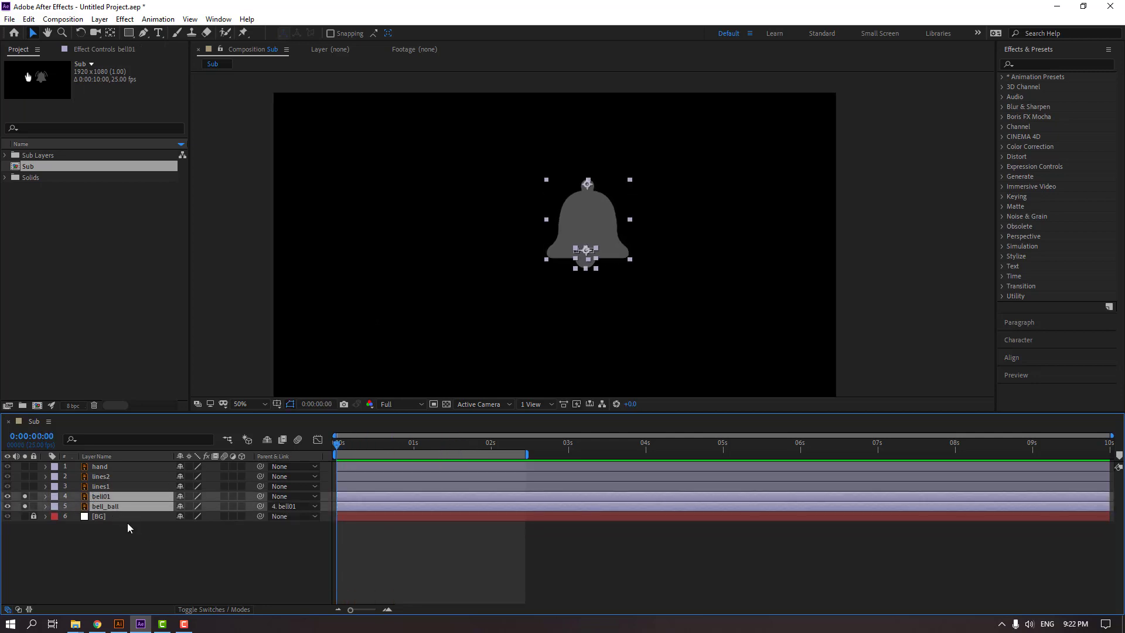
click(25, 497)
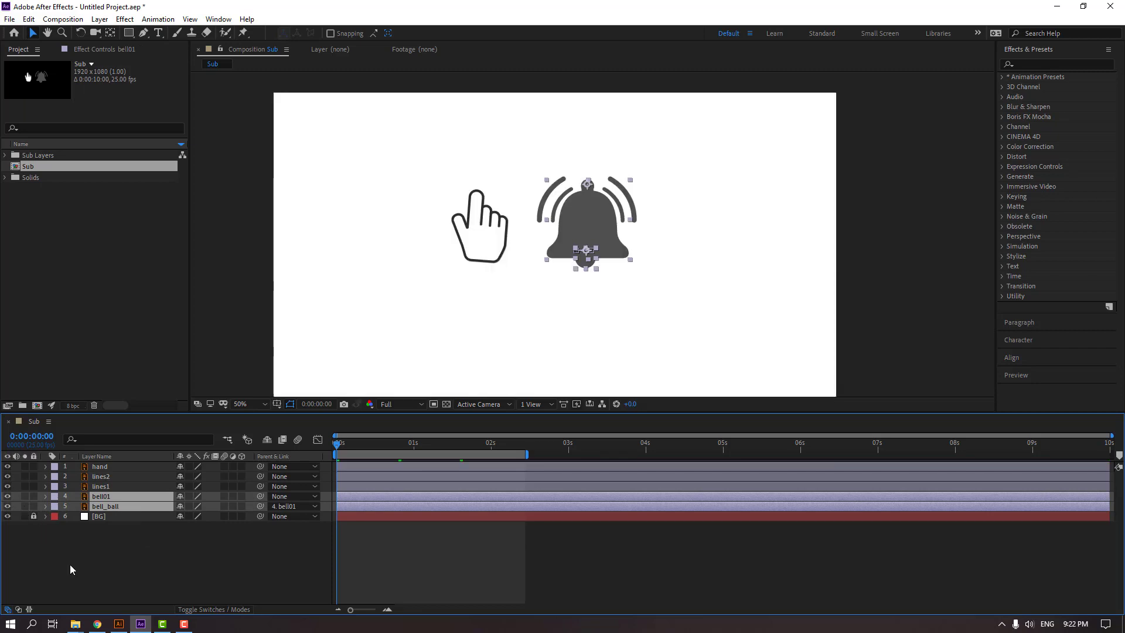
click(203, 579)
key(space)
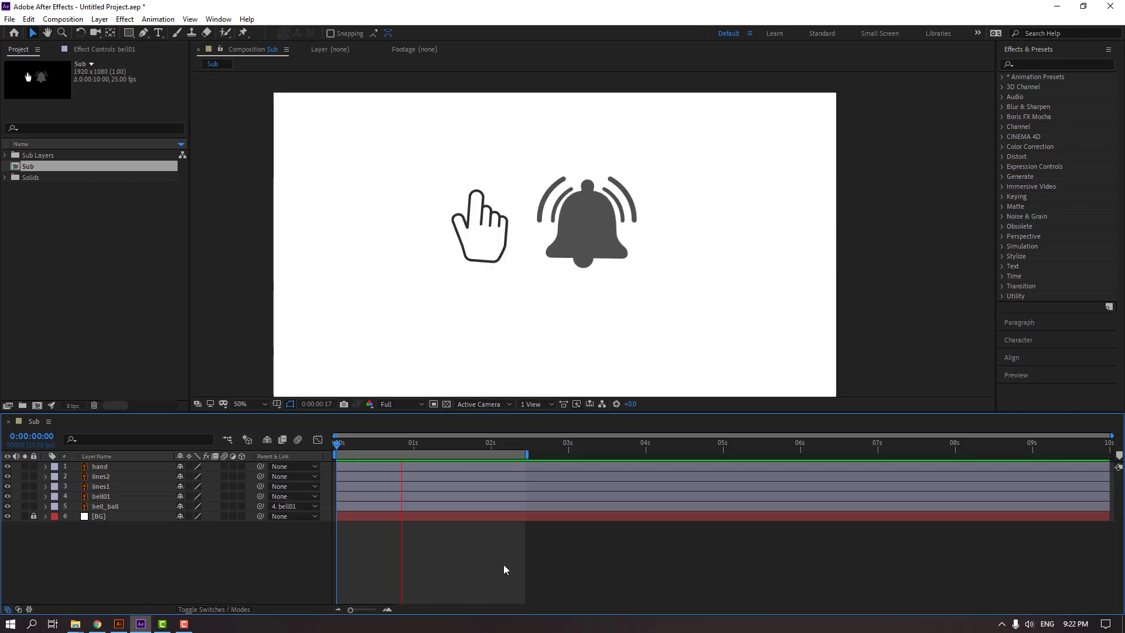
Reveal the bell01 and bell_ball keyframes and shift them all together to start at about 2.6 seconds.
click(111, 507)
ctrl+click(109, 497)
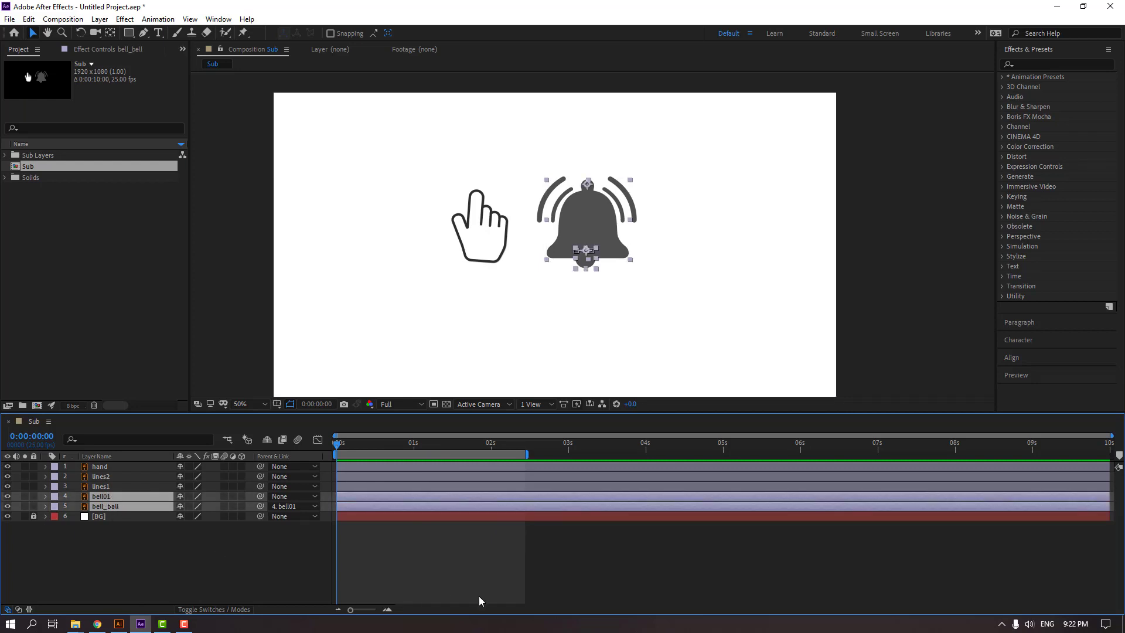
key(u)
drag(546, 508, 541, 531)
click(262, 575)
Move the hand from beside the bell to outside the composition frame, below its lower edge.
click(508, 245)
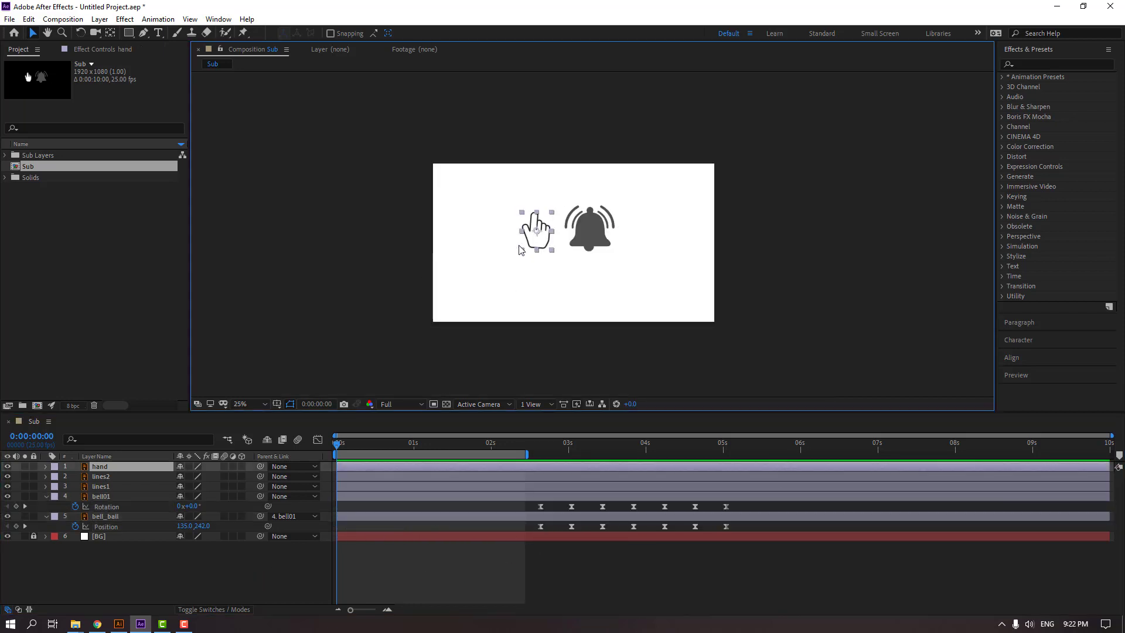
drag(483, 237, 503, 323)
scroll(603, 226, down, 2)
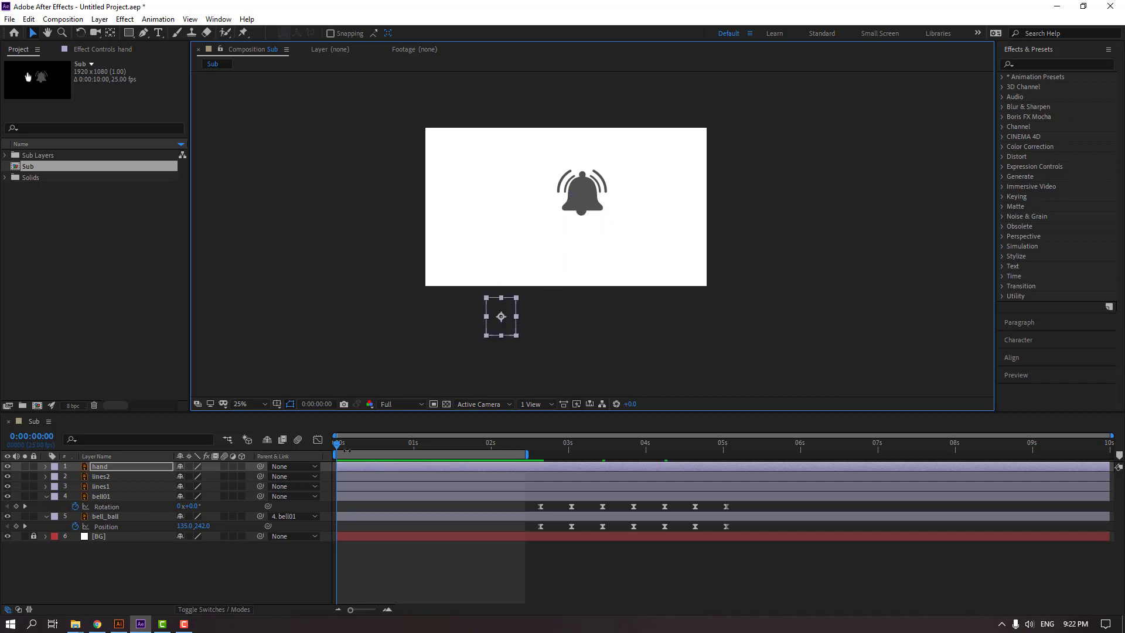
Scale the hand layer to 90% and reposition it just below the frame at about 540, 1267.
click(112, 470)
key(s)
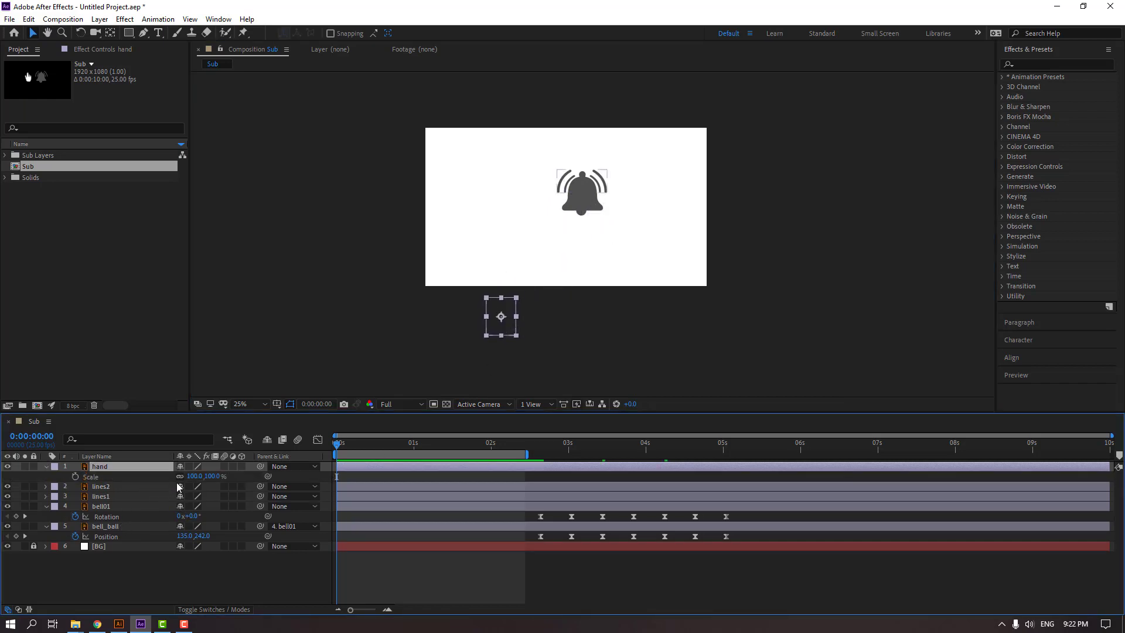
click(195, 476)
text(90)
key(Return)
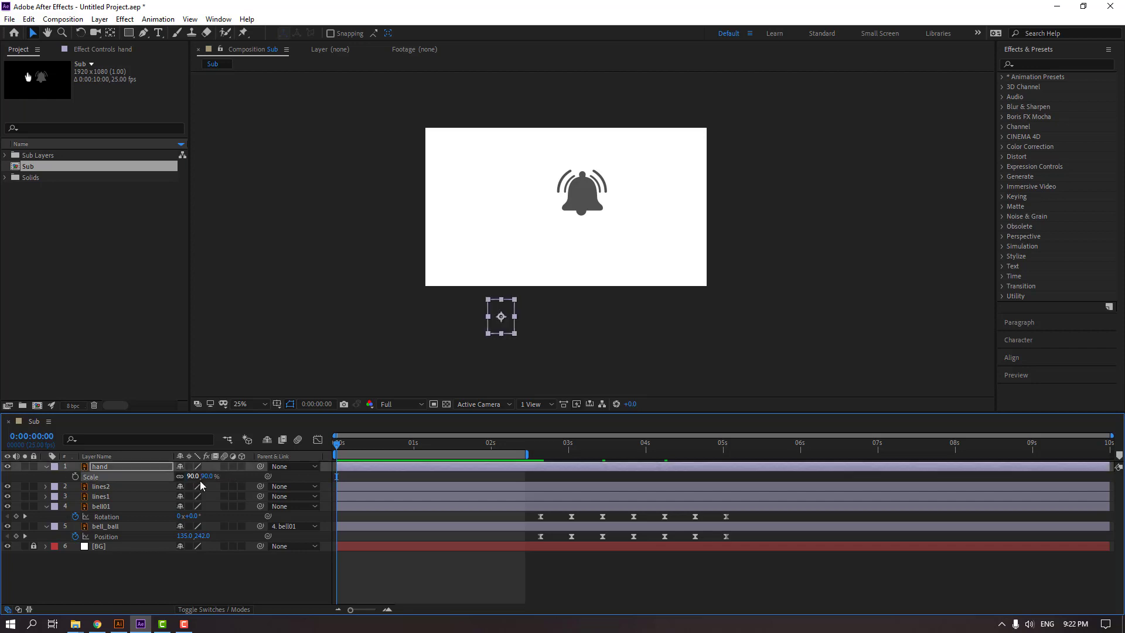
click(47, 467)
mouse_move(496, 337)
mouse_down()
mouse_move(517, 271)
mouse_move(501, 319)
mouse_move(510, 322)
mouse_up()
Add starting Position and Rotation keyframes to the hand layer at the first frame.
click(118, 467)
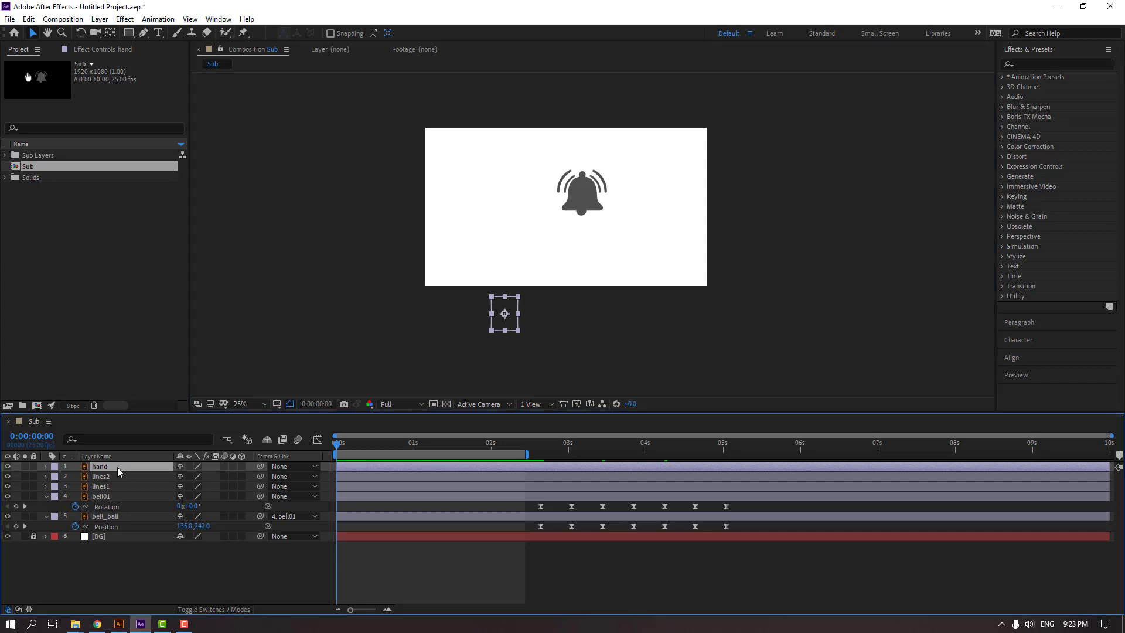
key(p)
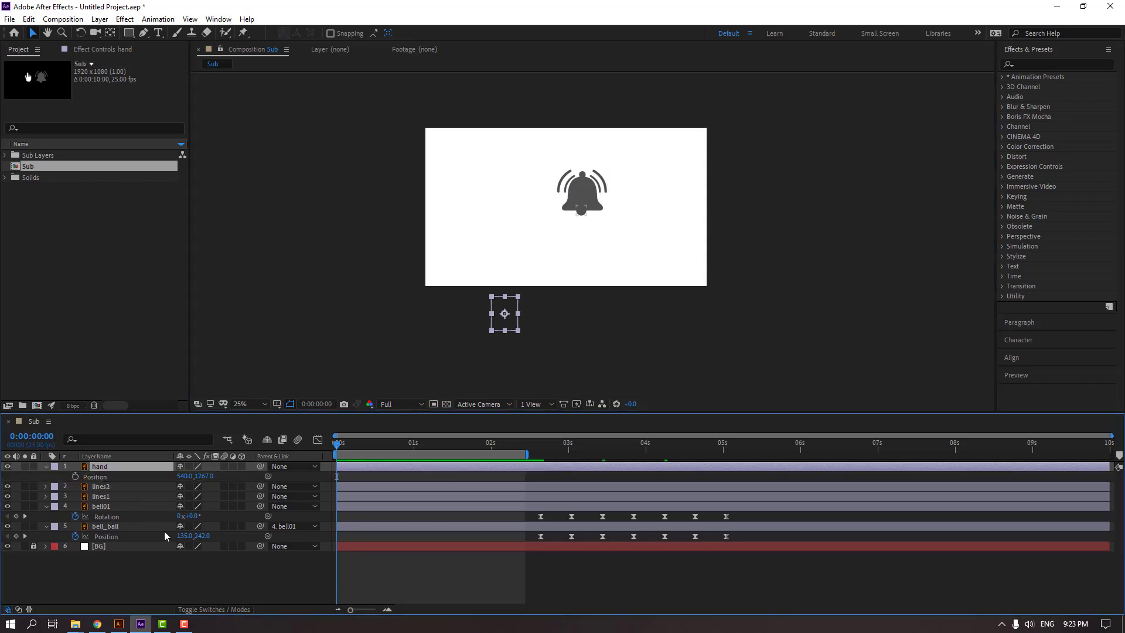
key(shift+r)
click(95, 477)
shift+click(90, 485)
click(76, 476)
At 0:00:01:16, move the hand up beside the bell's lower edge, at about 920, 643.
drag(356, 448, 462, 451)
drag(503, 317, 569, 233)
key(period)
key(comma)
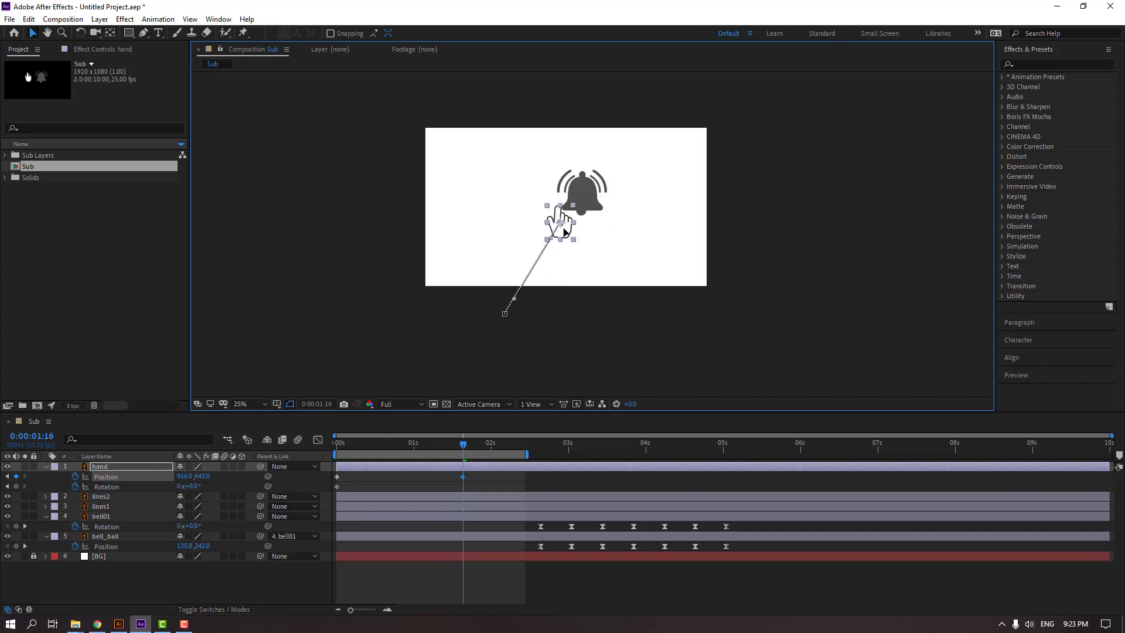
Select bell_ball, bell01, lines1 and lines2 and move them together so the bell sits over the hand's fingertip.
click(102, 571)
click(115, 537)
shift+click(106, 518)
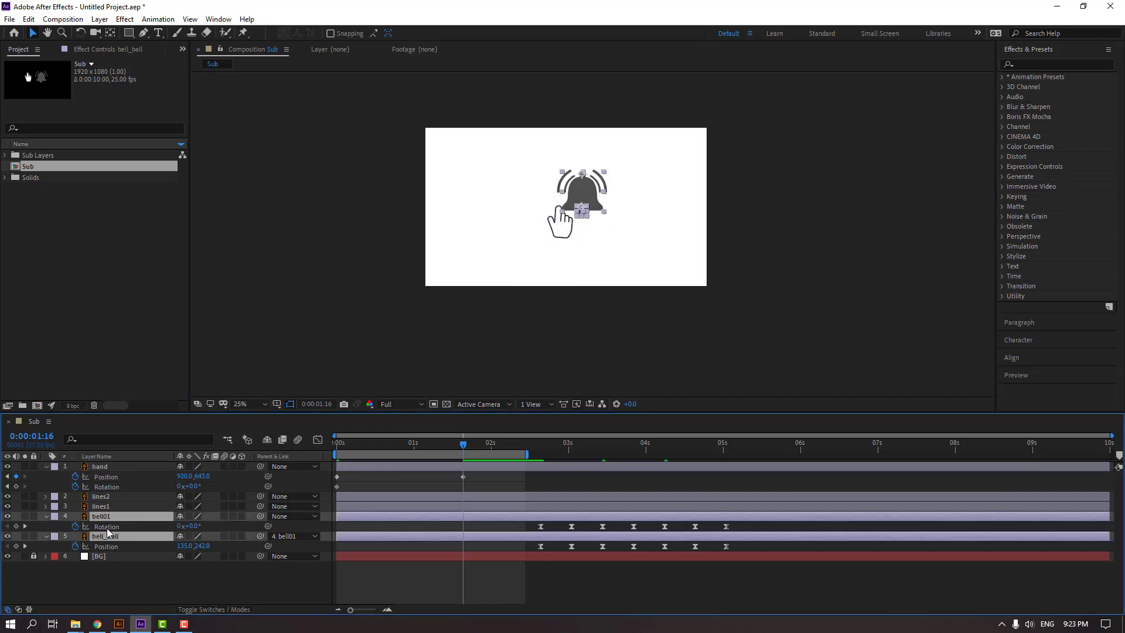
ctrl+click(102, 506)
ctrl+click(104, 497)
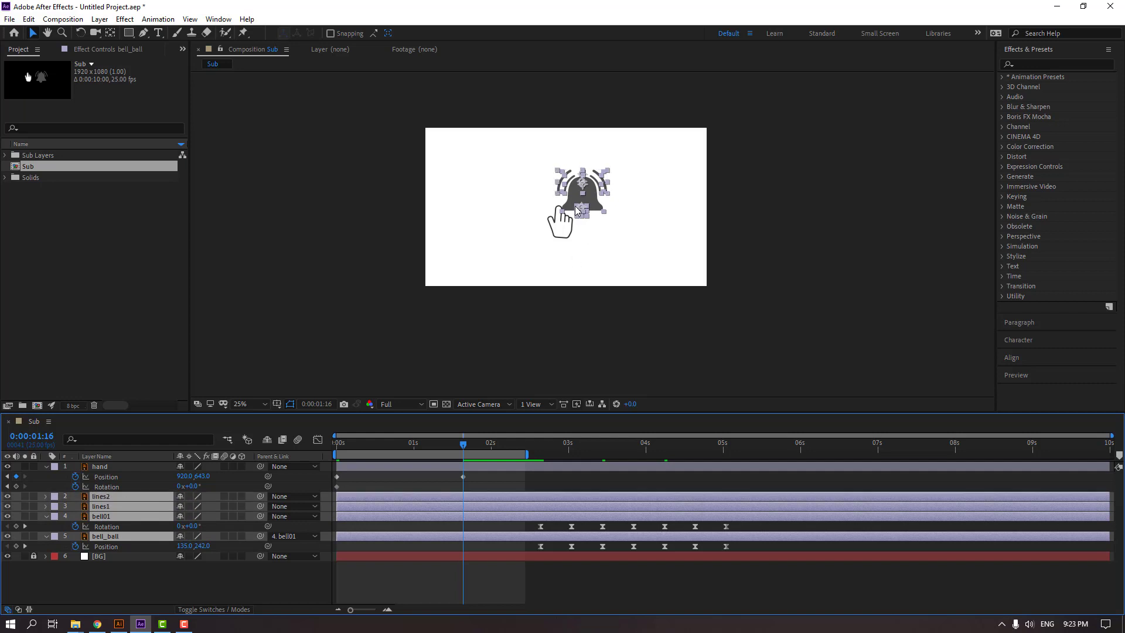
scroll(575, 206, up, 1)
drag(587, 180, 541, 195)
scroll(584, 218, down, 1)
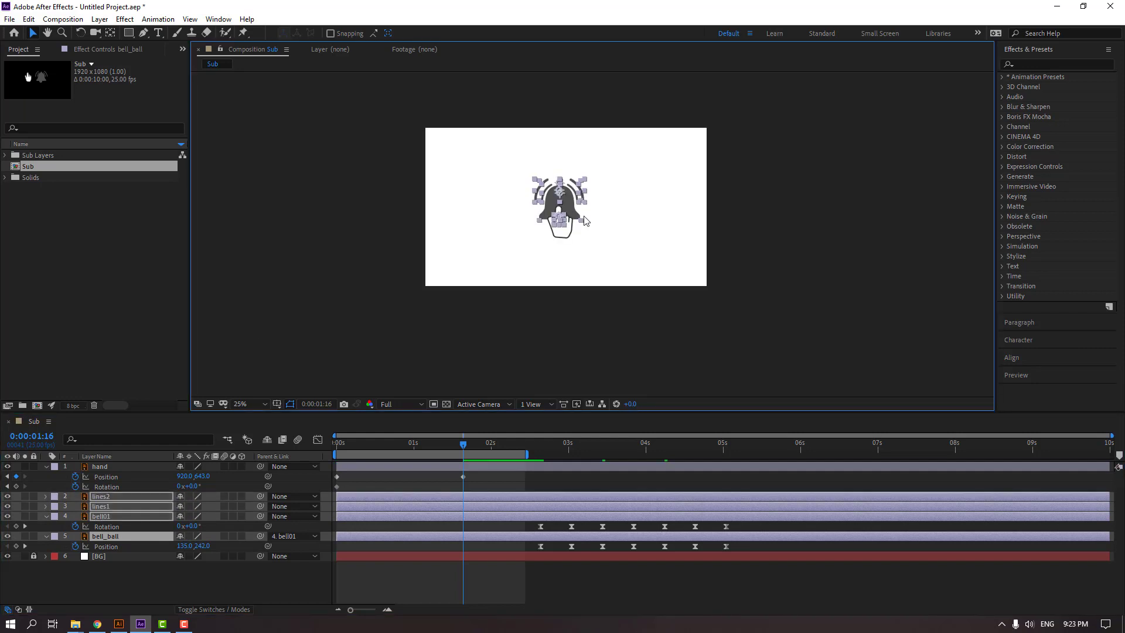
At 0:00:01:16, set the hand's Rotation to -18° and move it to about 990, 611 on the bell.
click(630, 577)
key(period)
mouse_move(461, 442)
mouse_down()
mouse_move(355, 443)
mouse_move(464, 444)
mouse_up()
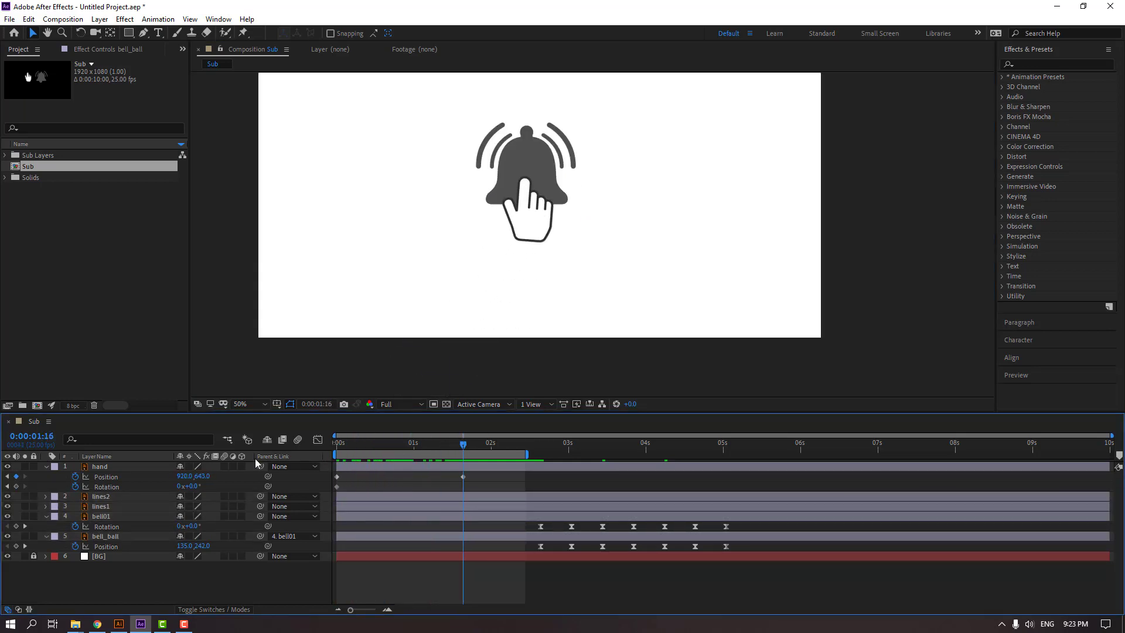
drag(189, 486, 188, 488)
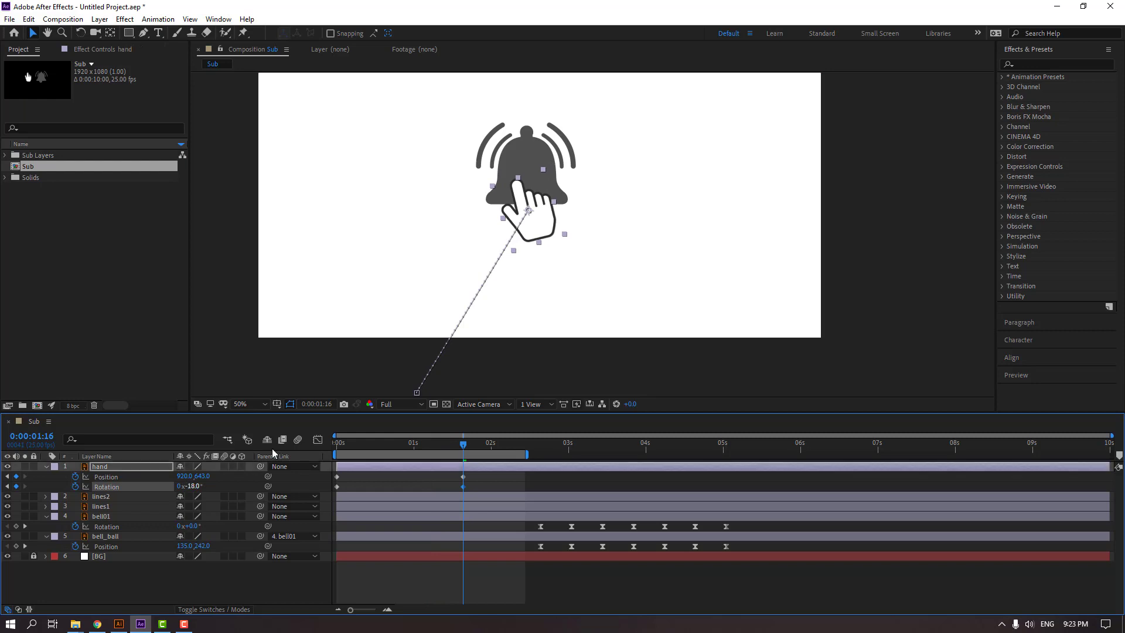
drag(535, 230, 557, 230)
Apply Easy Ease to all of the hand layer's Position and Rotation keyframes.
drag(461, 450, 338, 446)
drag(475, 478, 336, 490)
right_click(336, 486)
mouse_move(436, 481)
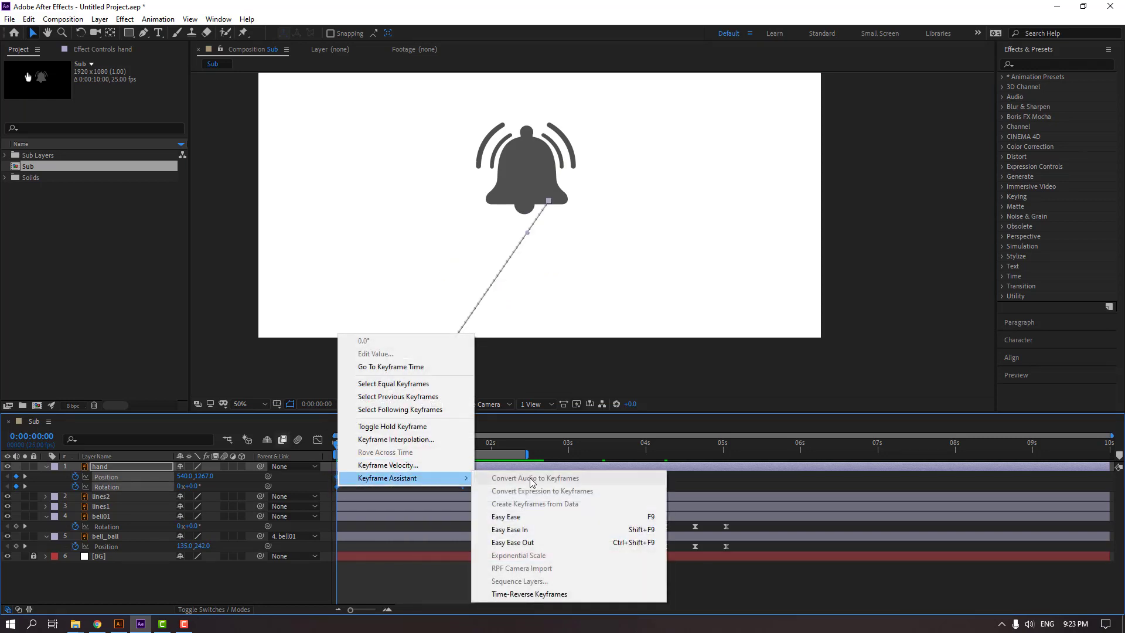
click(538, 515)
At 0:00:00:22, move the hand to about 907.7, 965.1, adjust the path handles into a smooth curve, and preview it.
drag(351, 451, 404, 449)
click(402, 477)
click(402, 467)
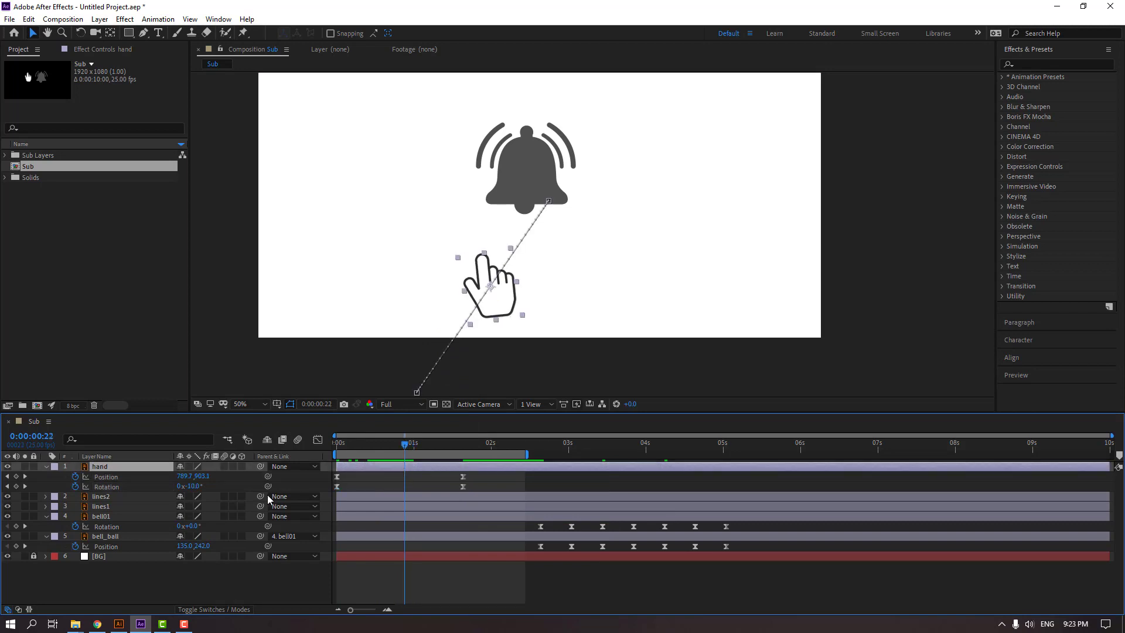
drag(501, 303, 534, 322)
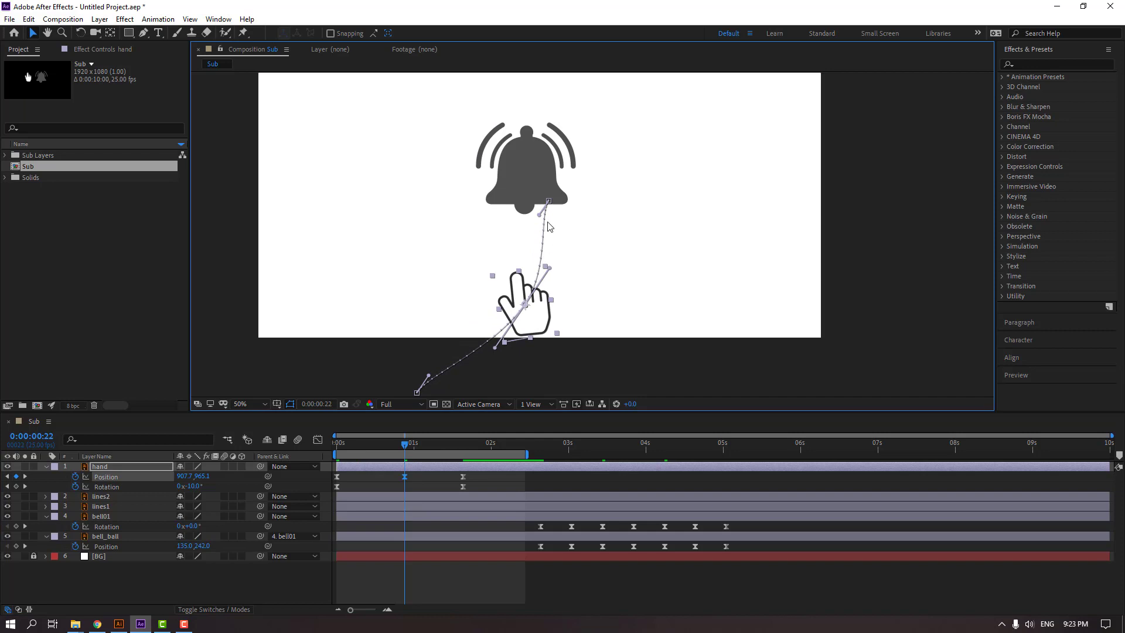
drag(539, 216, 545, 218)
drag(426, 377, 441, 381)
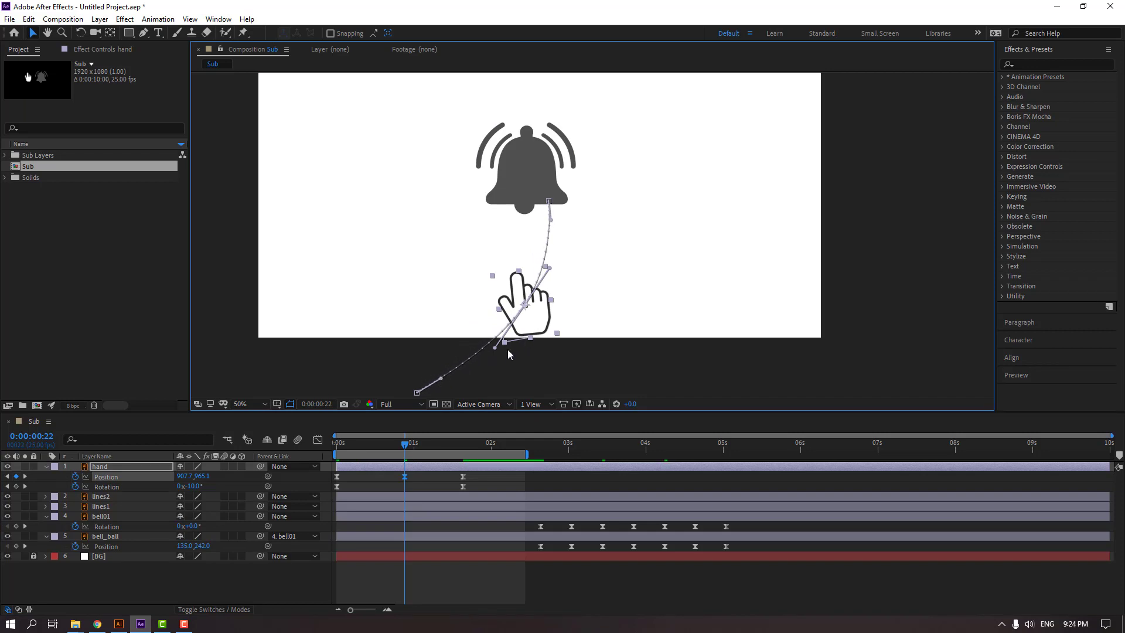
key(space)
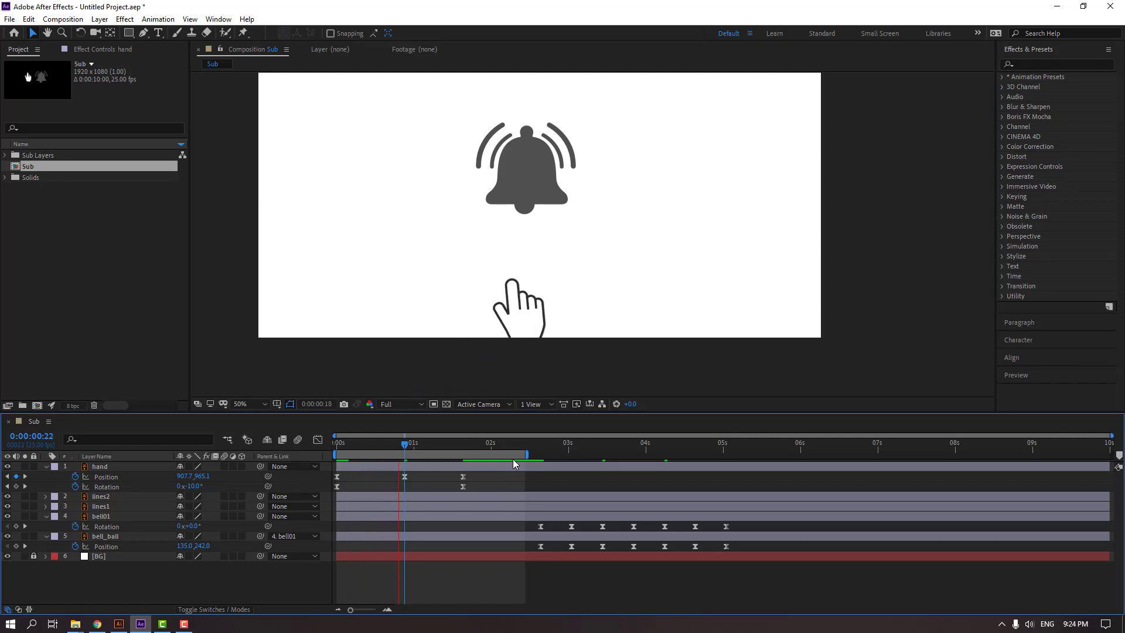
key(space)
In the Graph Editor, lengthen the speed handles of the hand's first and last Position keyframes for stronger easing, and preview it.
drag(405, 443, 337, 491)
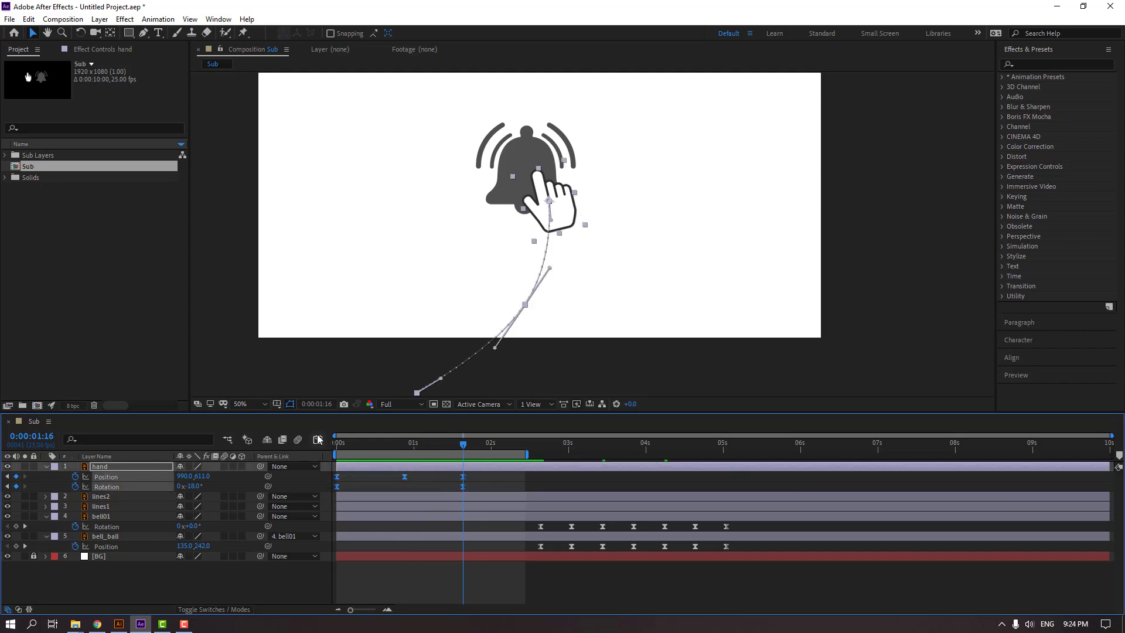
click(318, 440)
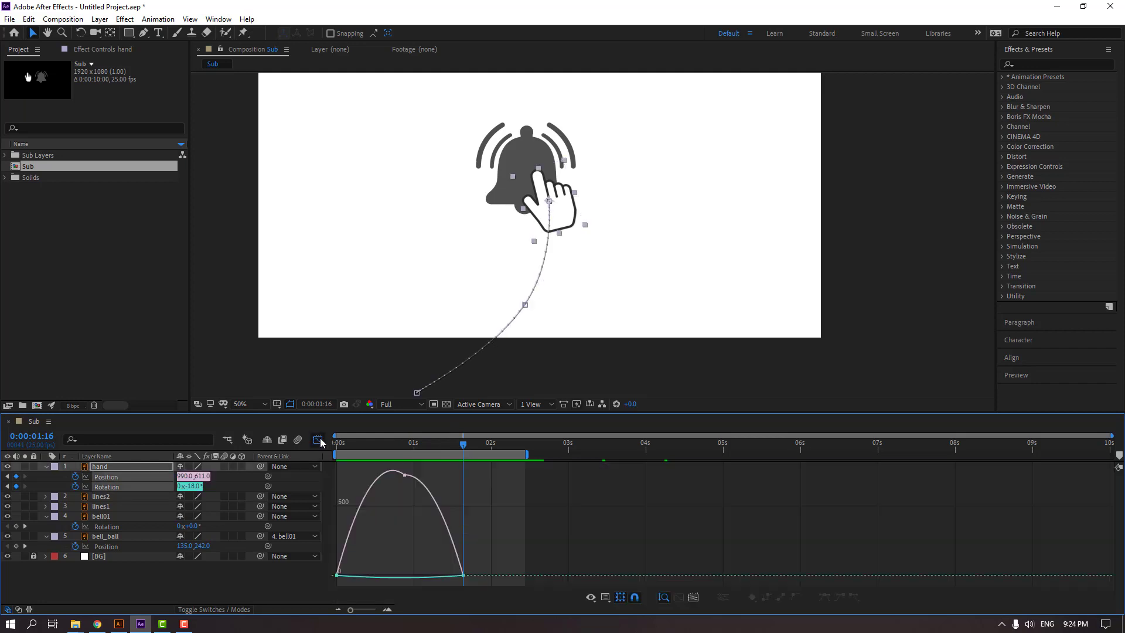
click(458, 559)
drag(453, 576, 444, 576)
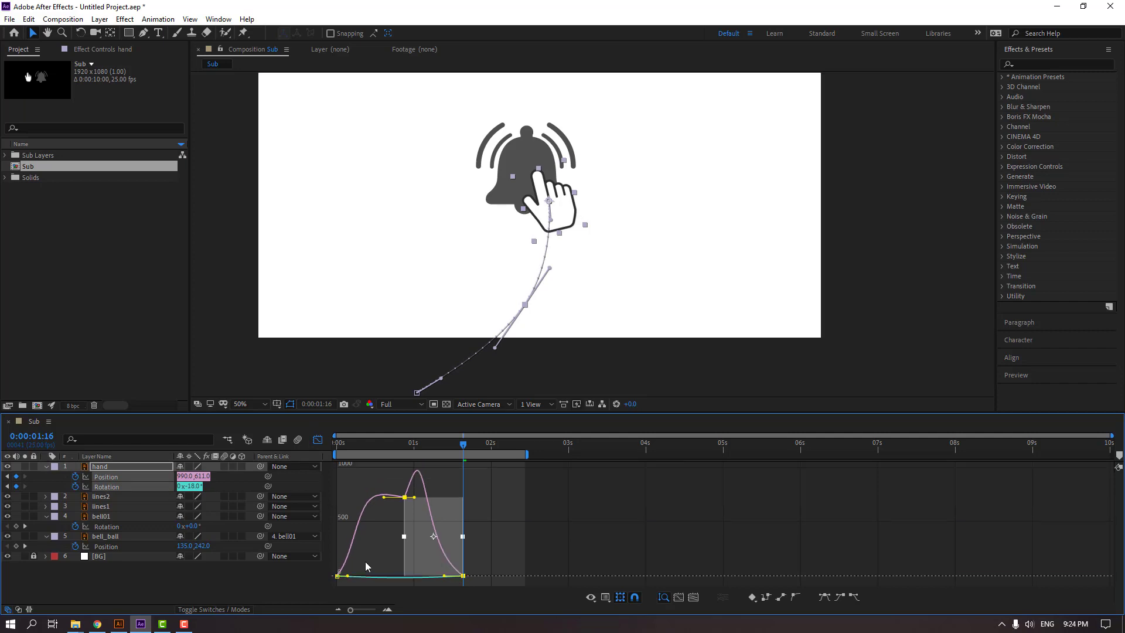
click(344, 565)
drag(347, 575, 360, 577)
key(space)
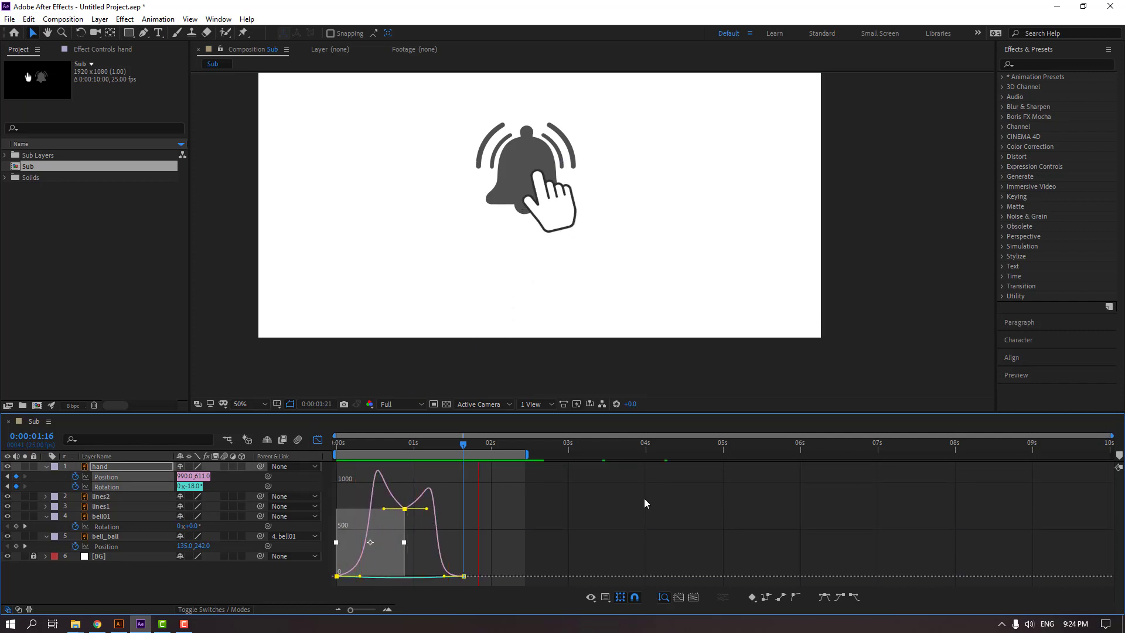
drag(360, 577, 351, 580)
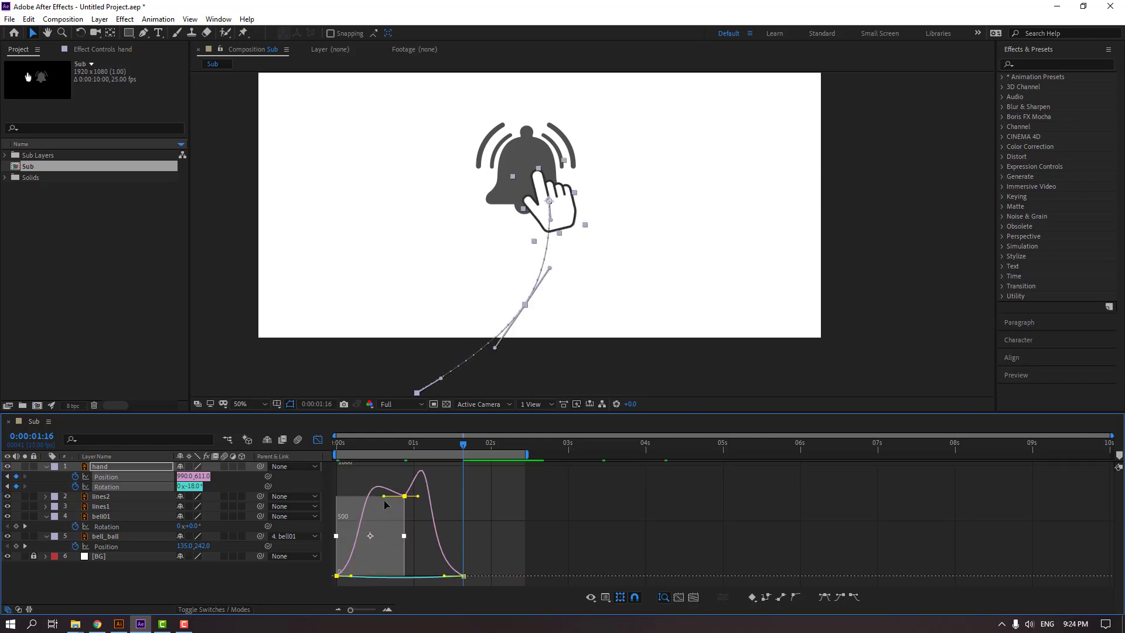
Try a longer incoming speed handle on the hand's middle Position keyframe and preview it.
drag(382, 498, 370, 501)
key(space)
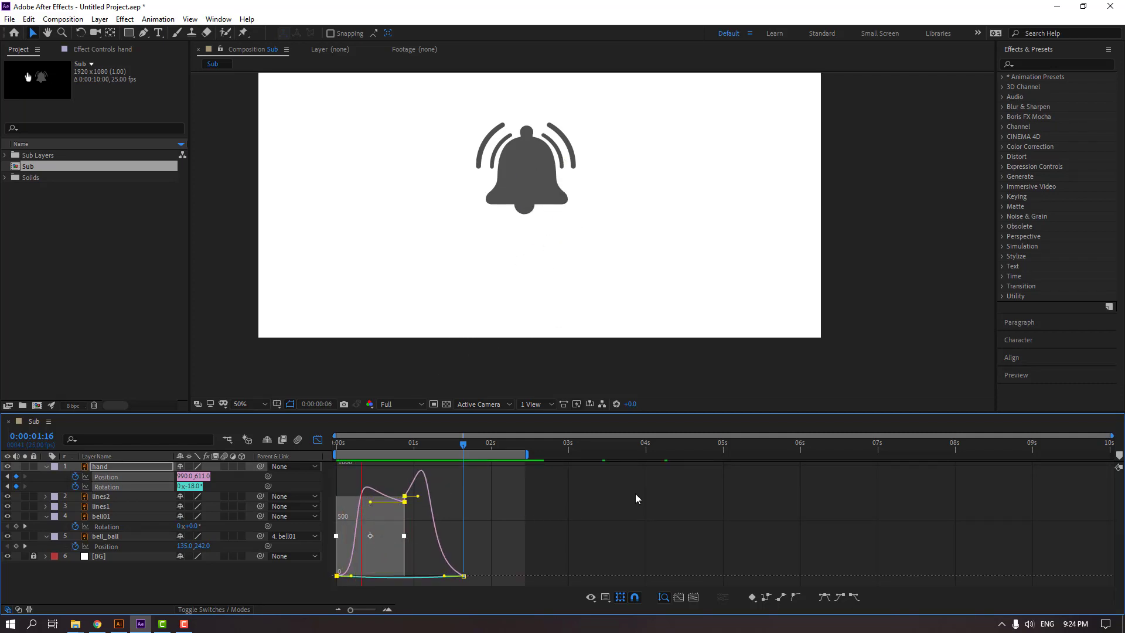
key(space)
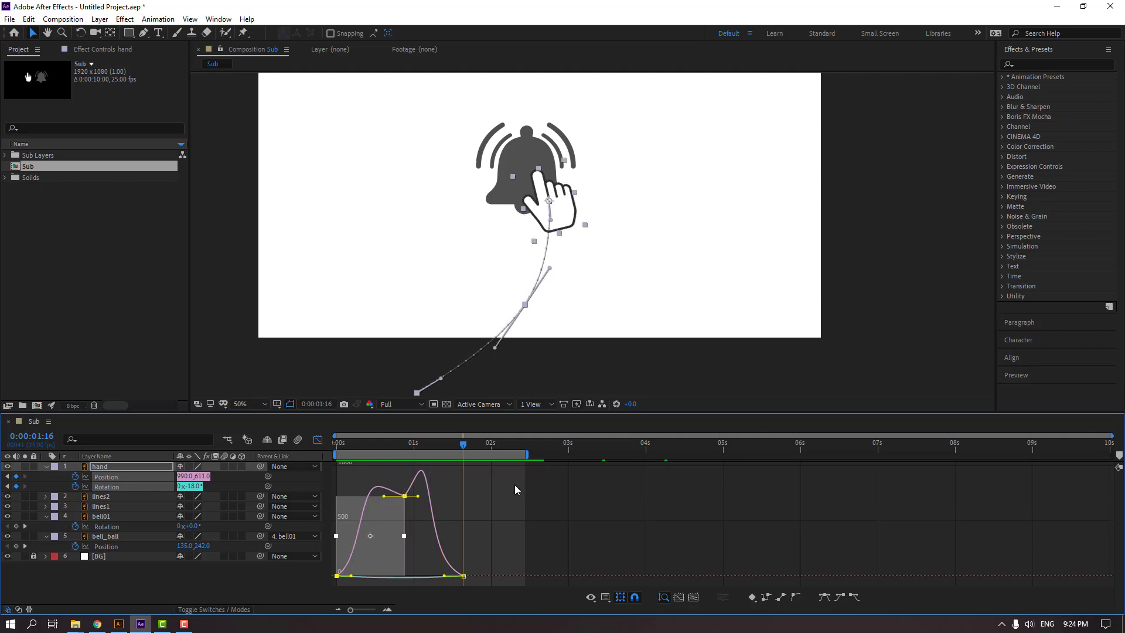
Close the Graph Editor, proportionally compress the hand's Position and Rotation keyframes to end at 0:00:01:08, and preview the motion.
click(673, 523)
key(space)
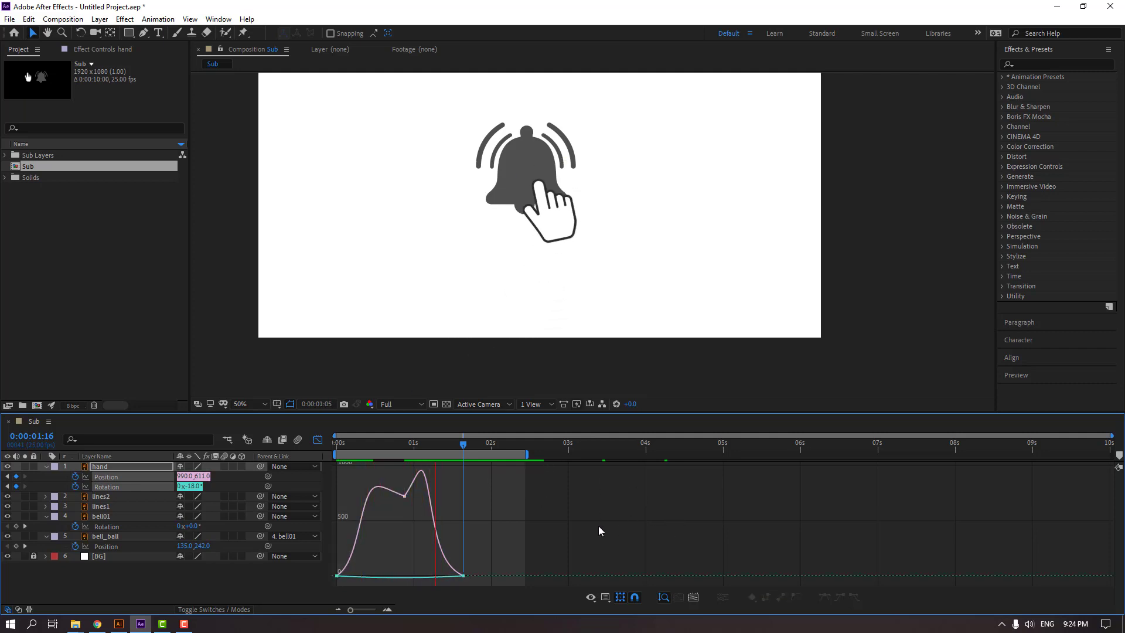
click(439, 445)
click(318, 439)
drag(469, 486, 334, 473)
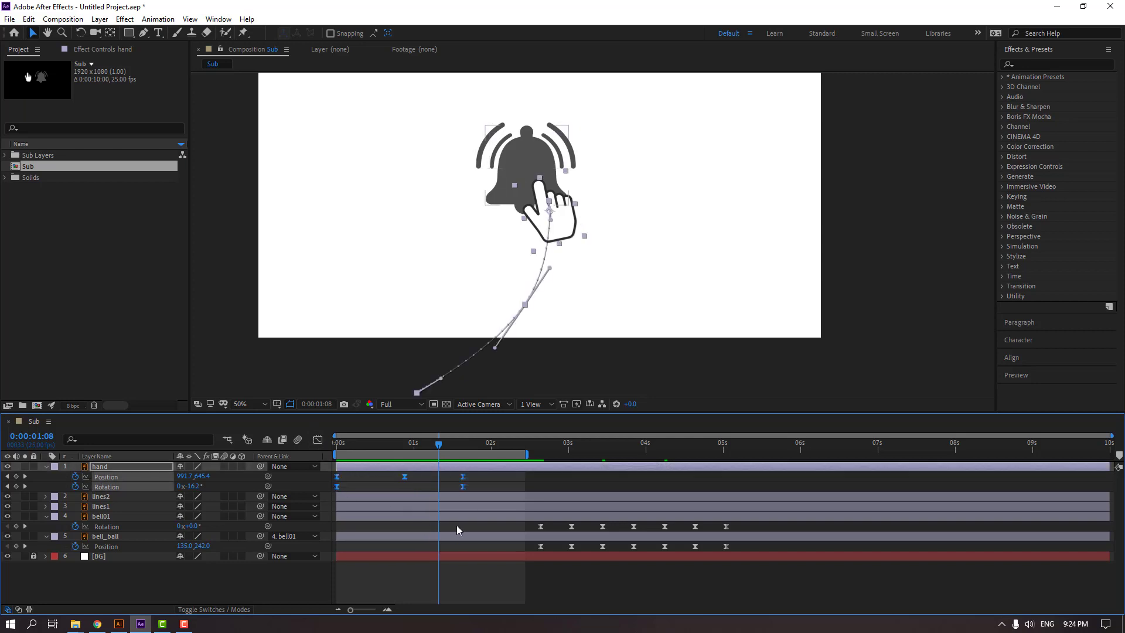
drag(463, 487, 447, 486)
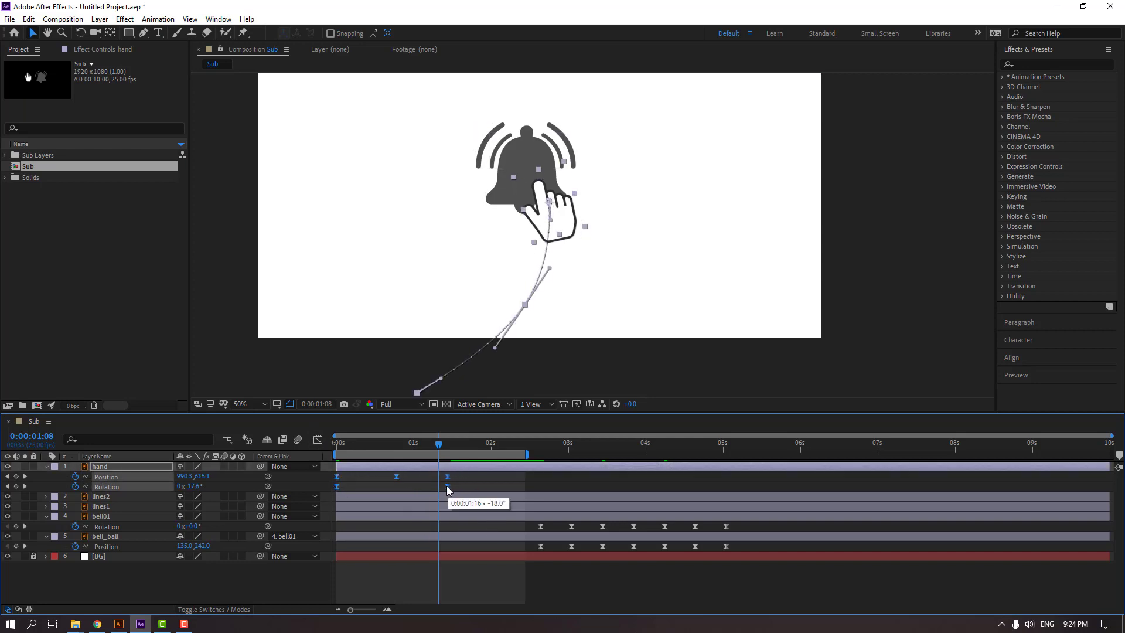
click(463, 487)
key(space)
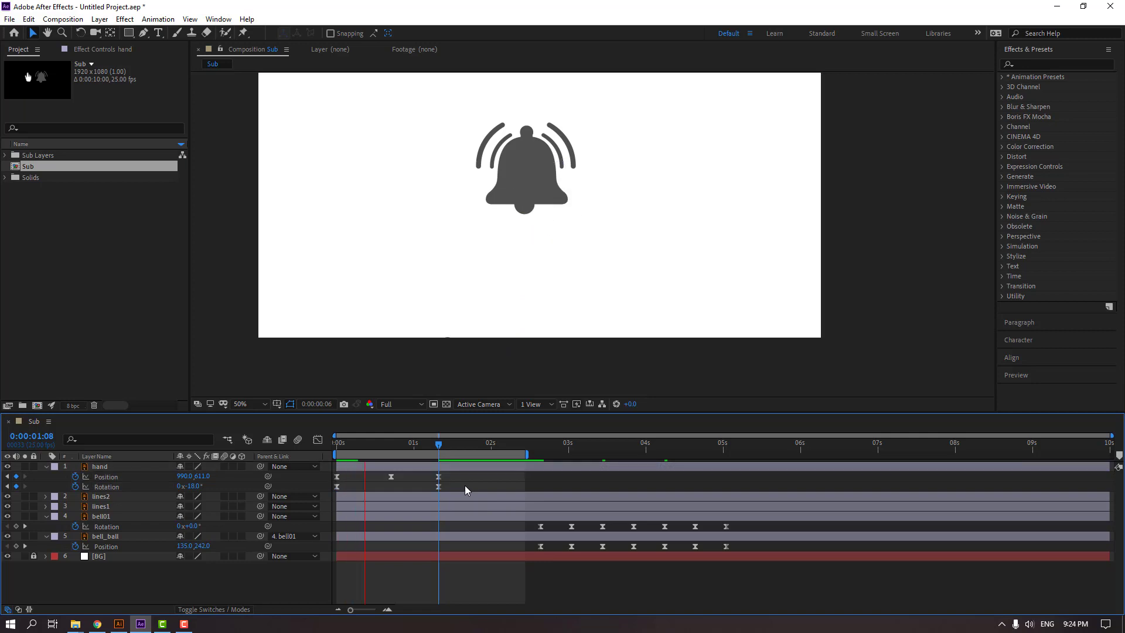
key(space)
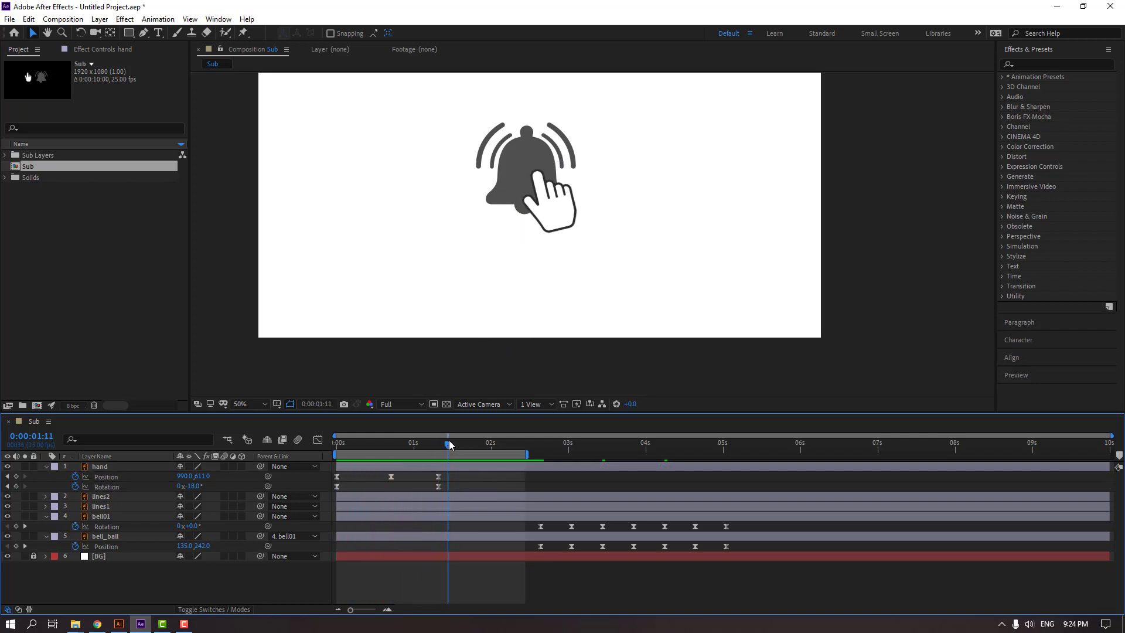
Place five puppet pins on the hand, starting at the index fingertip, with others on the thumb, little finger and both palm corners.
click(565, 218)
scroll(557, 238, up, 1)
key(space)
drag(469, 193, 486, 225)
key(v)
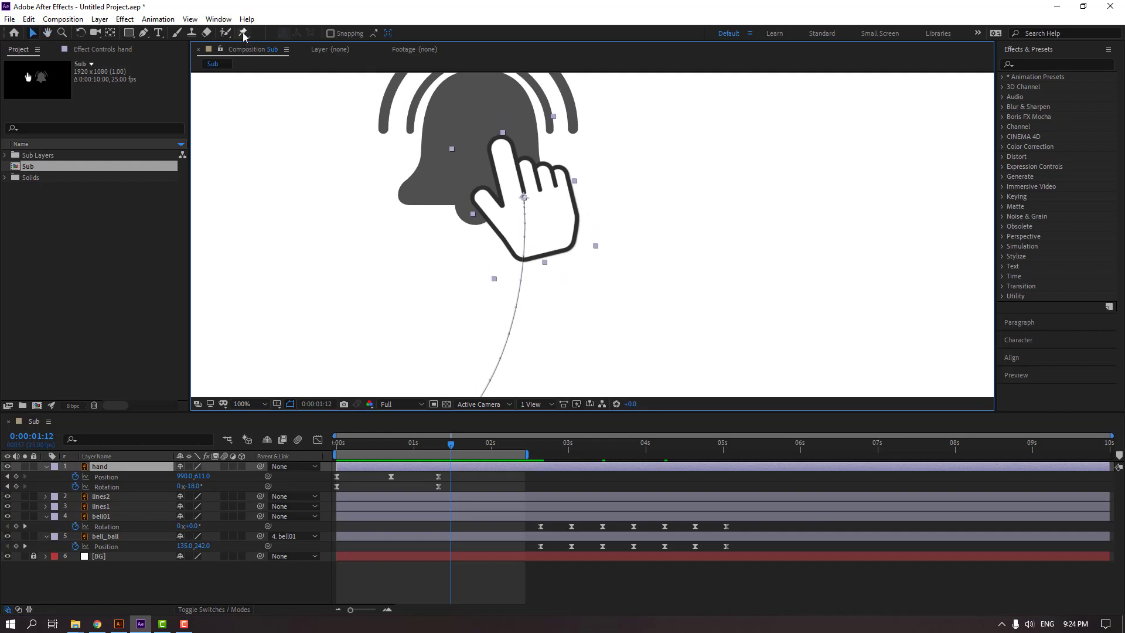
click(244, 34)
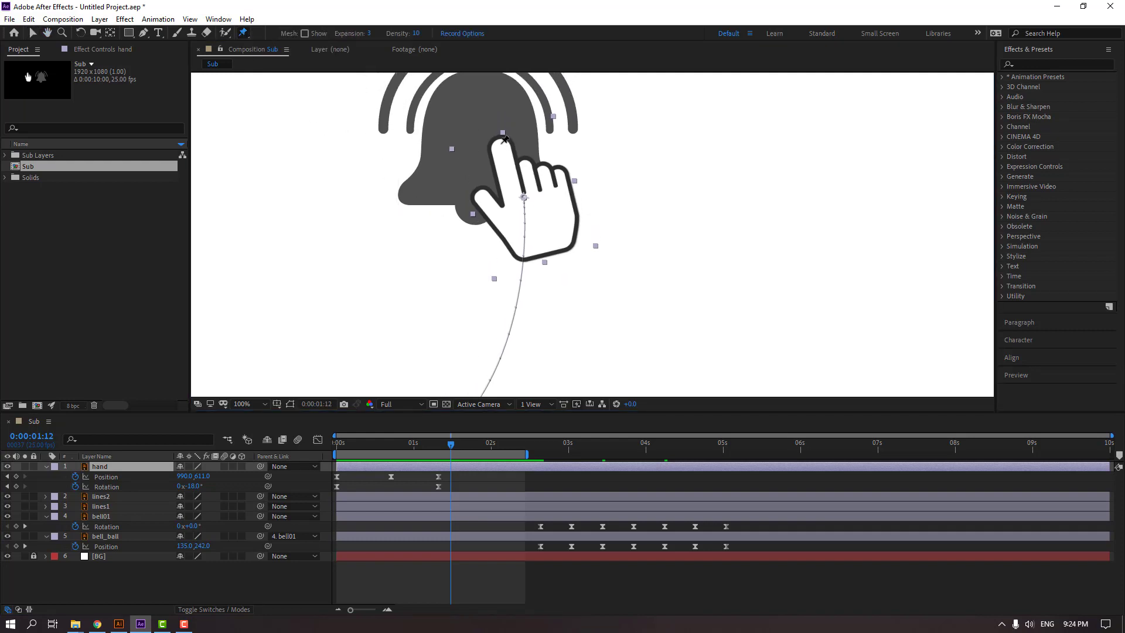
click(501, 143)
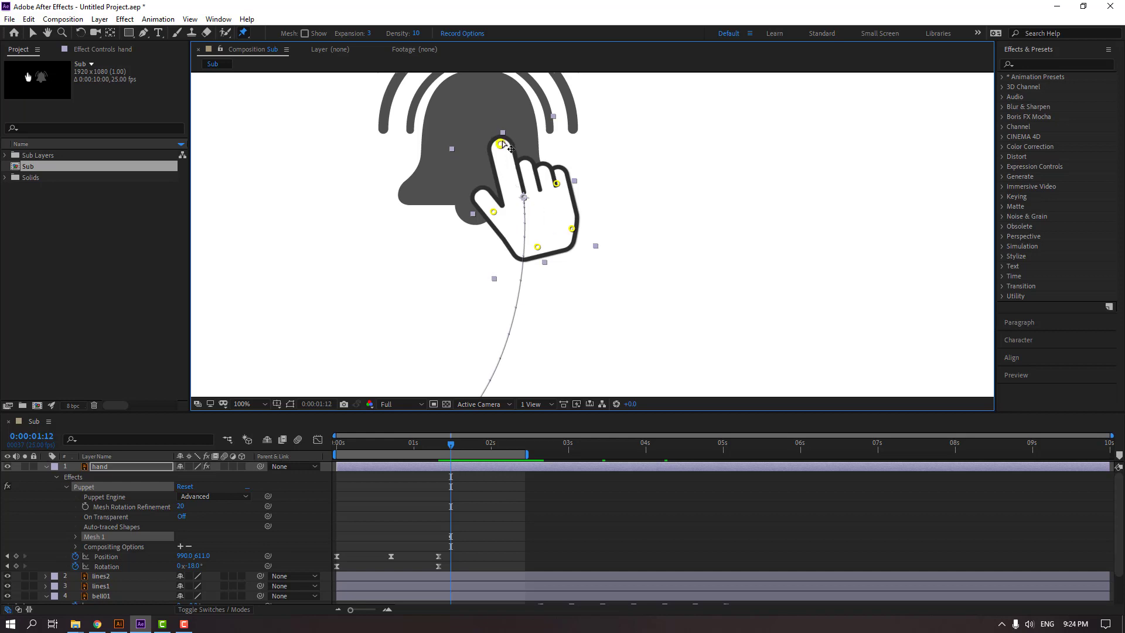
click(507, 498)
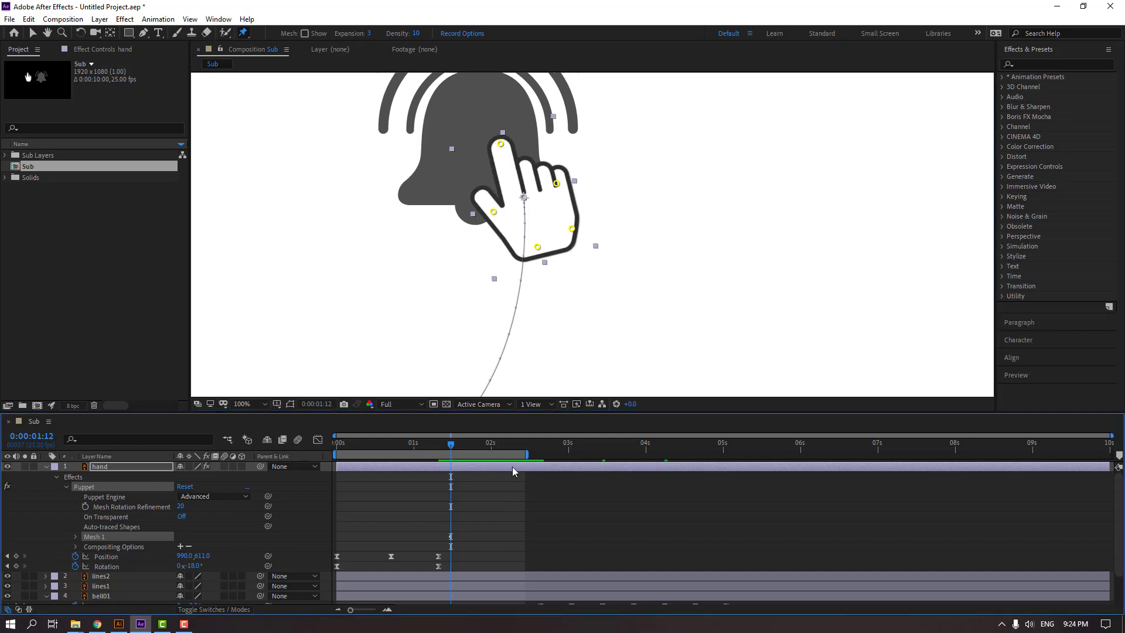
Expand the hand's Mesh 1 Deform group, identify the index fingertip's pin and reveal Puppet Pin 1's Position property.
key(v)
scroll(524, 387, down, 2)
mouse_move(451, 449)
mouse_down()
mouse_move(401, 449)
mouse_move(435, 449)
mouse_up()
key(period)
key(period)
key(period)
key(period)
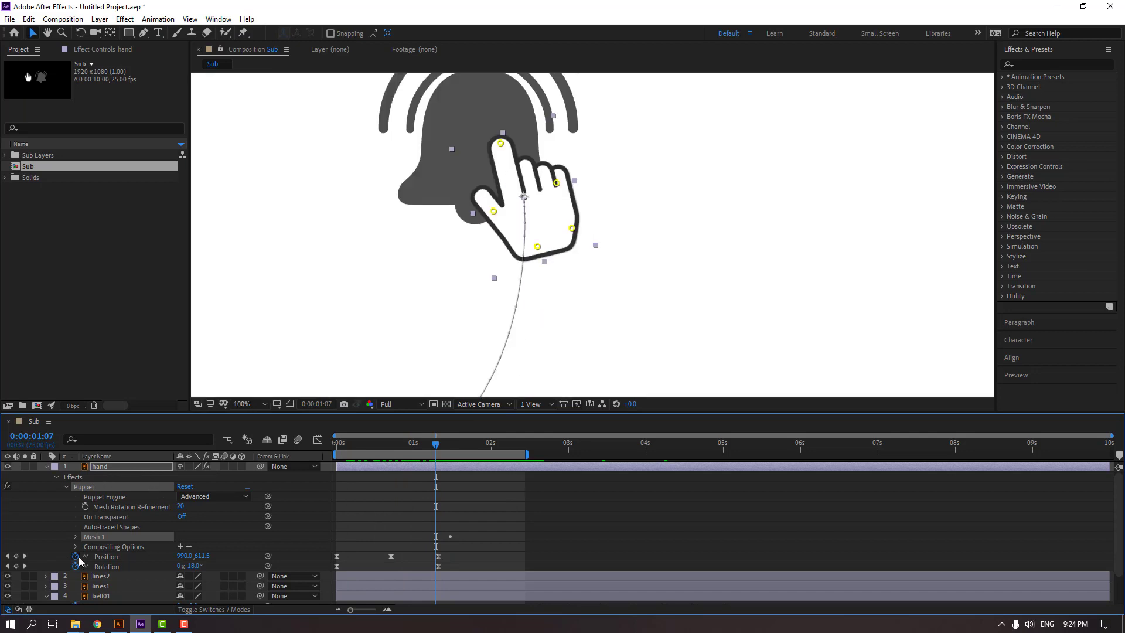
click(92, 509)
click(76, 537)
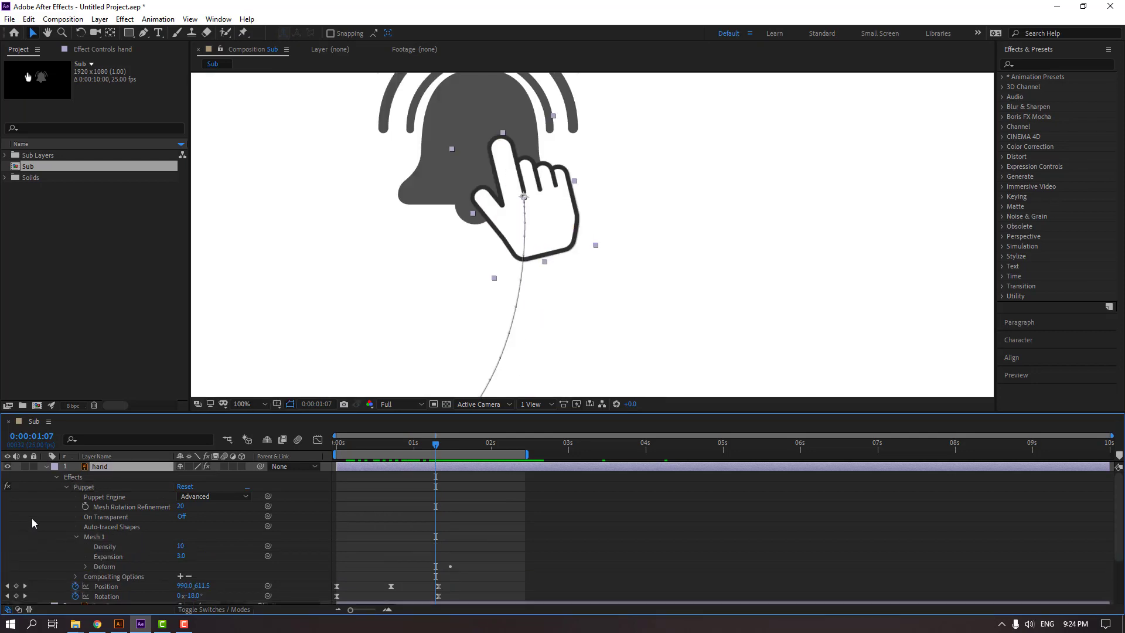
click(85, 537)
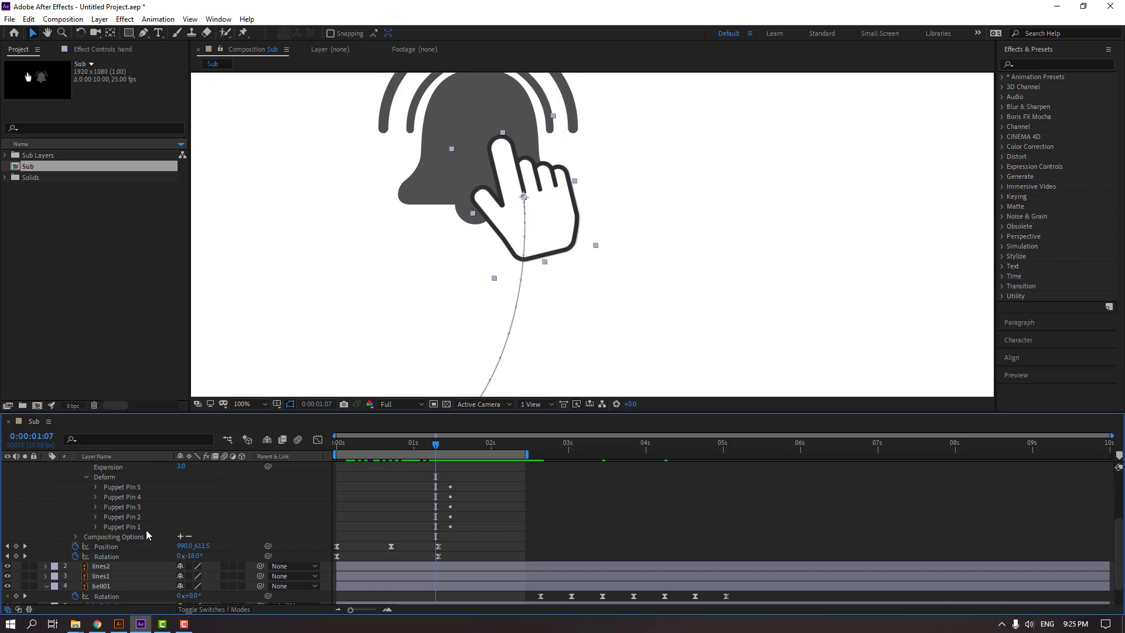
click(130, 498)
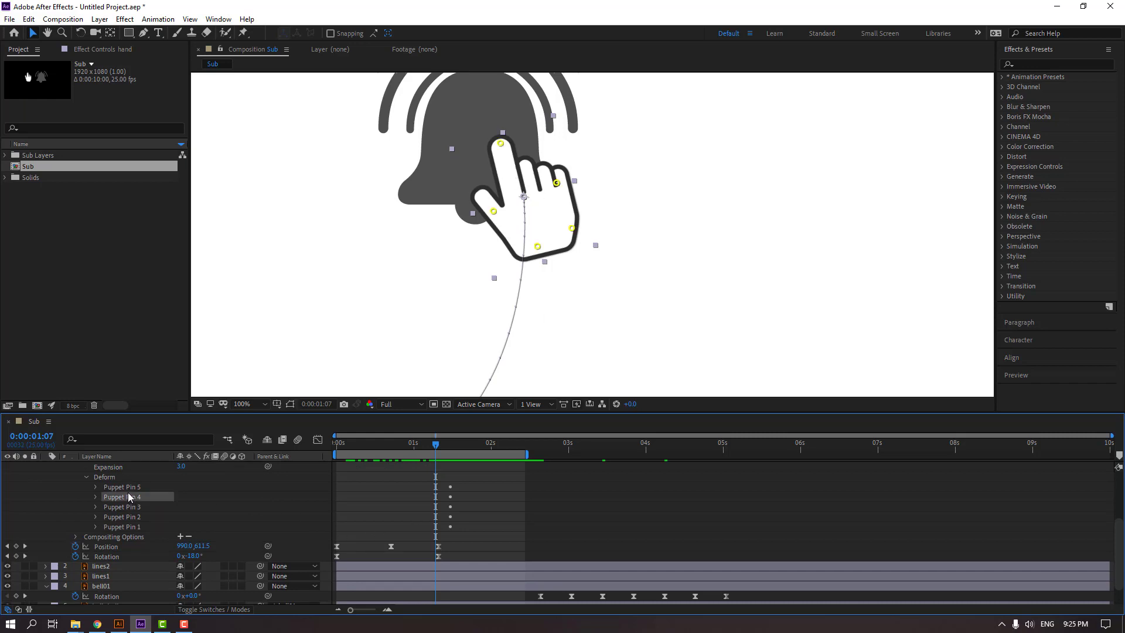
click(500, 150)
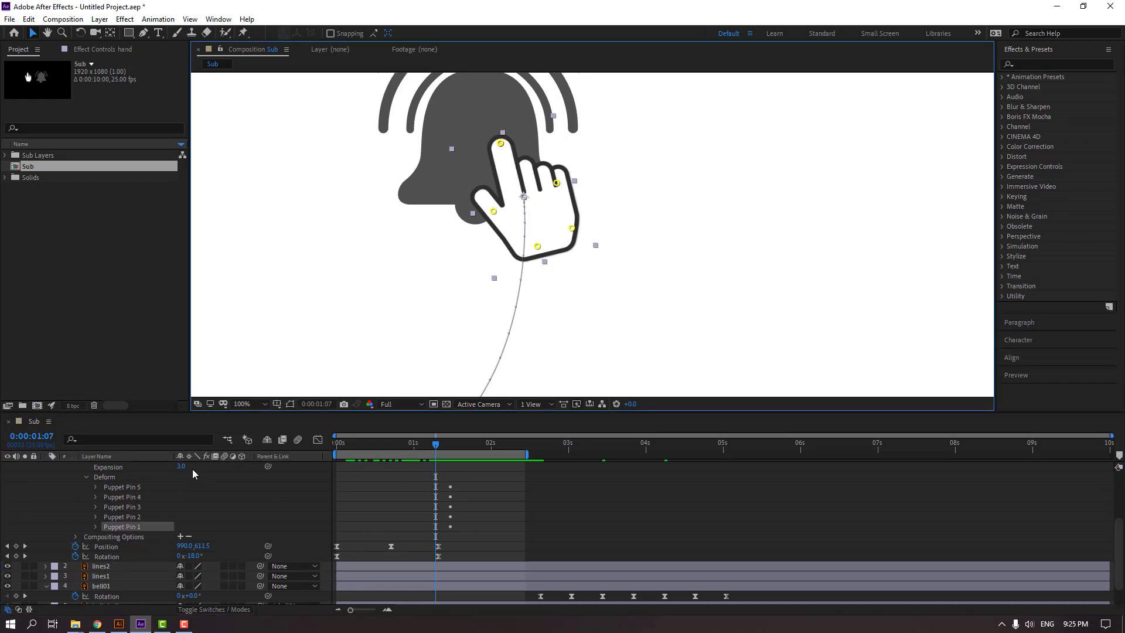
click(95, 529)
Move Puppet Pin 1's Position keyframe to 0:00:01:06.
scroll(488, 529, down, 1)
drag(451, 517, 426, 516)
mouse_move(421, 449)
mouse_down()
mouse_move(448, 450)
mouse_move(435, 452)
mouse_up()
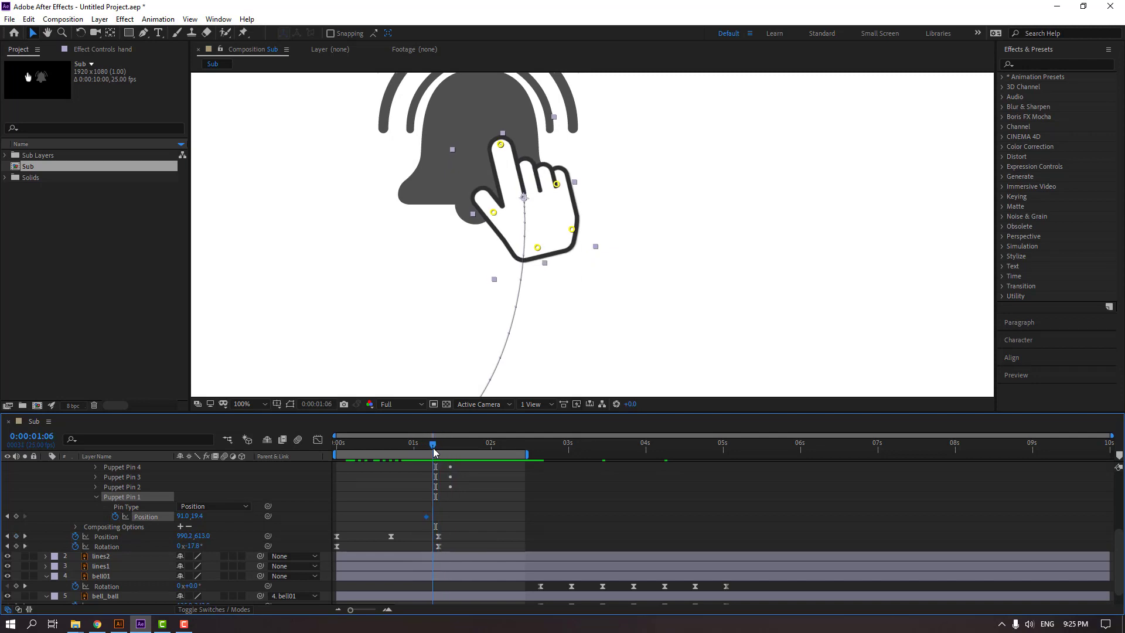
drag(428, 517, 434, 520)
Keyframe the fingertip pin's Position at 111.0, 19.4 on 0:00:01:12 and about 70.7, 25.0 on 0:00:01:18.
drag(435, 445, 454, 448)
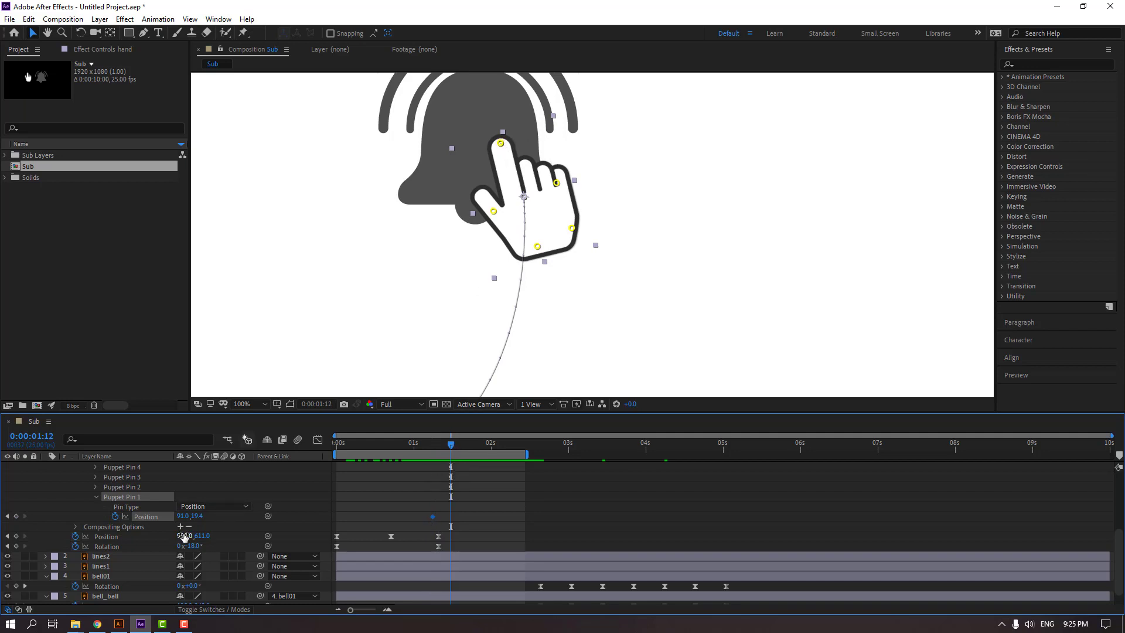
drag(183, 516, 199, 518)
drag(428, 446, 469, 457)
drag(510, 140, 492, 153)
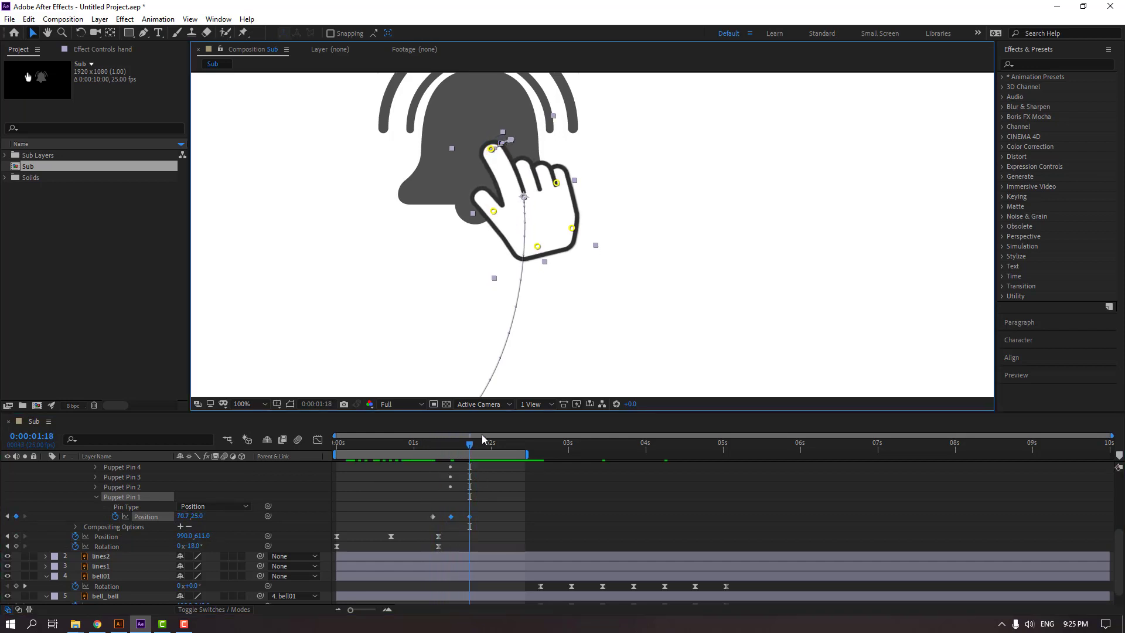
Duplicate the fingertip pin's first Position keyframe to 0:00:01:24 and preview the tapping motion.
drag(438, 448, 487, 449)
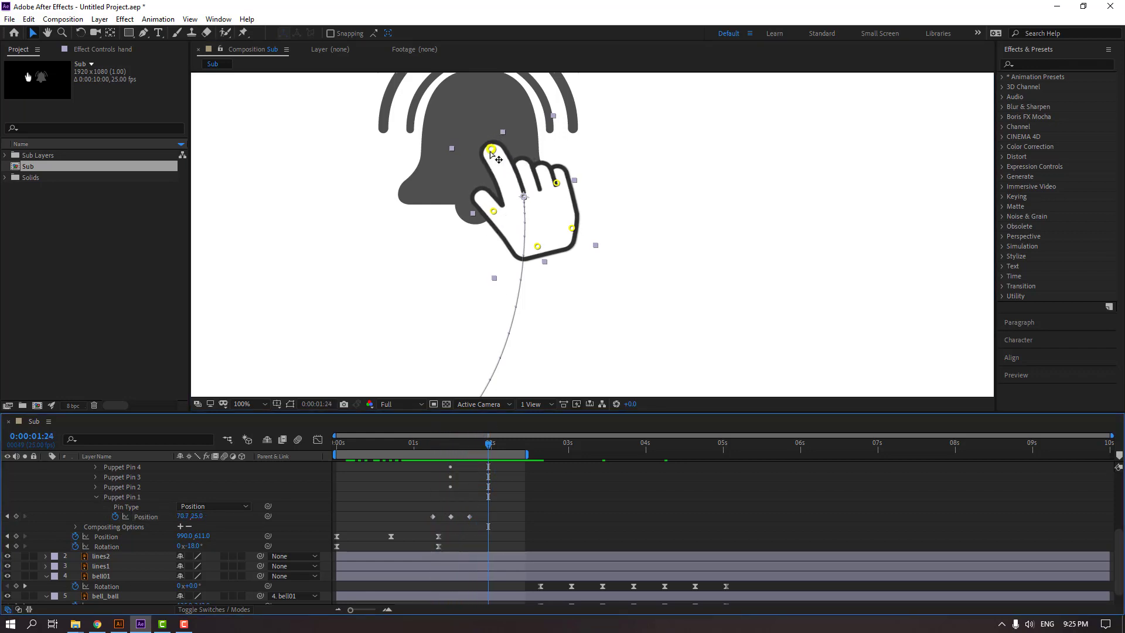
click(434, 517)
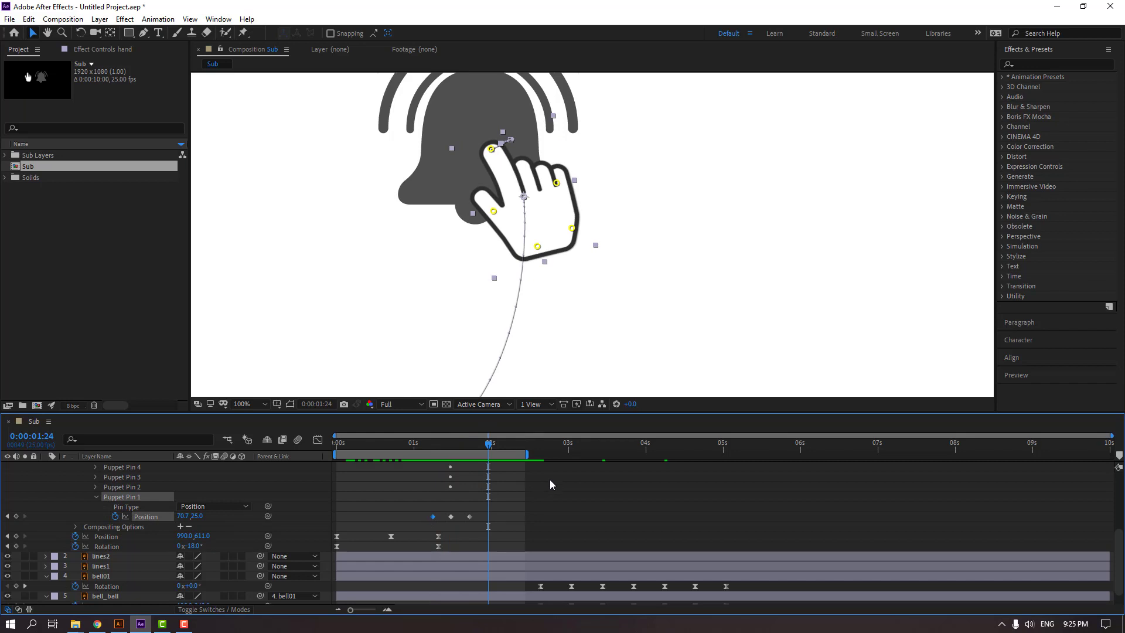
key(ctrl+v)
click(582, 491)
scroll(565, 336, down, 2)
scroll(442, 284, up, 1)
key(space)
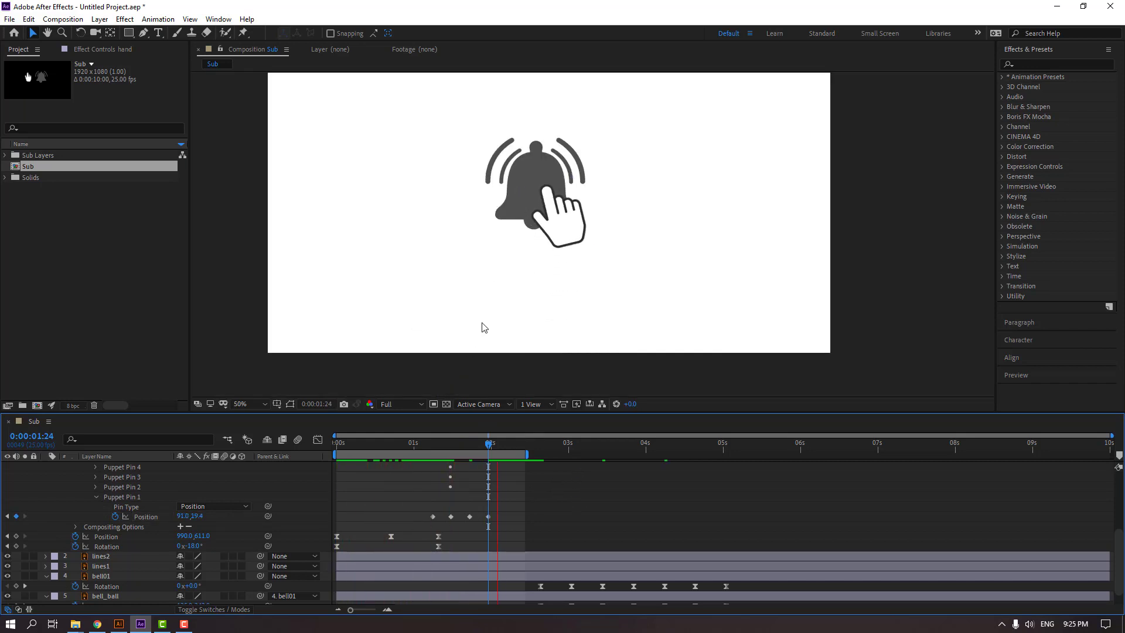
scroll(498, 337, up, 2)
Apply Easy Ease to all four of the fingertip pin's Position keyframes and preview the motion.
drag(519, 506, 452, 522)
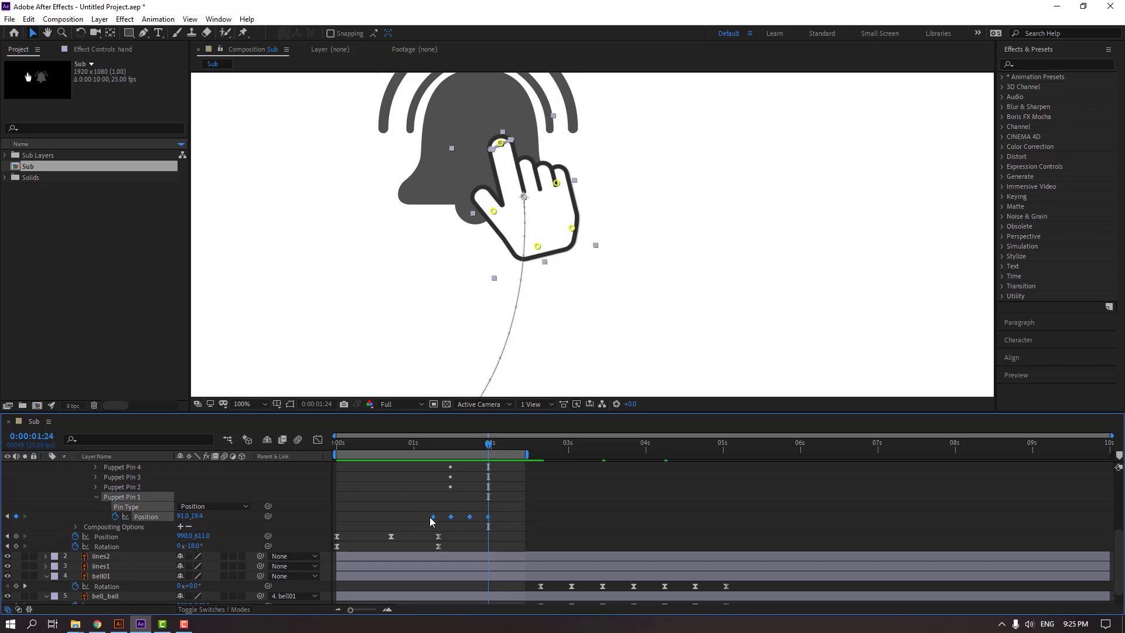
right_click(434, 516)
mouse_move(528, 508)
click(600, 547)
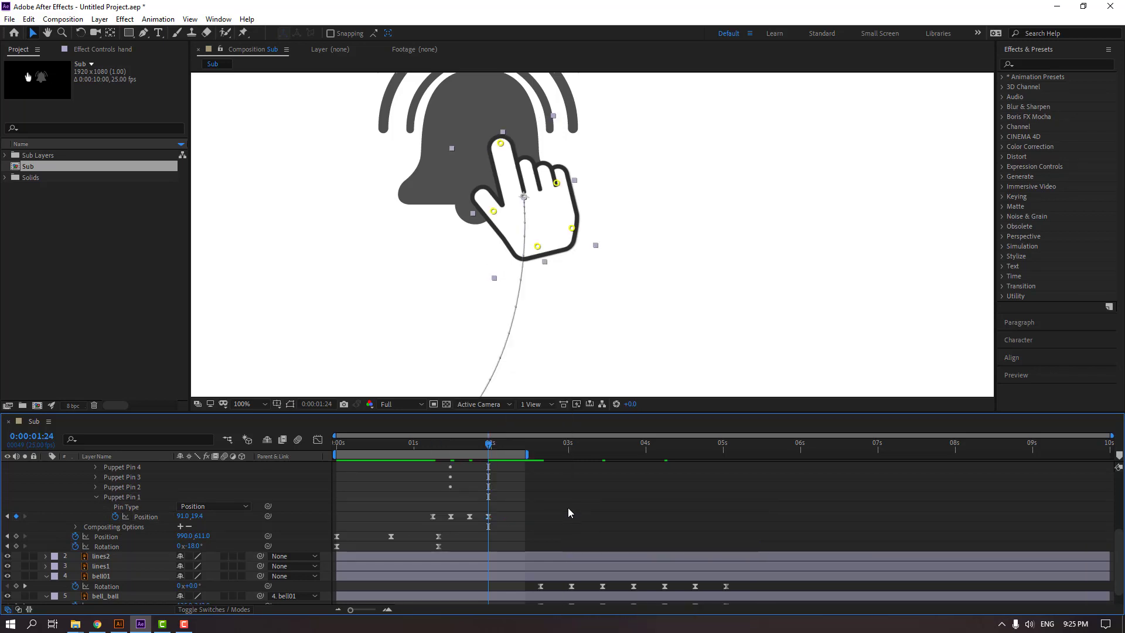
scroll(415, 301, down, 2)
key(space)
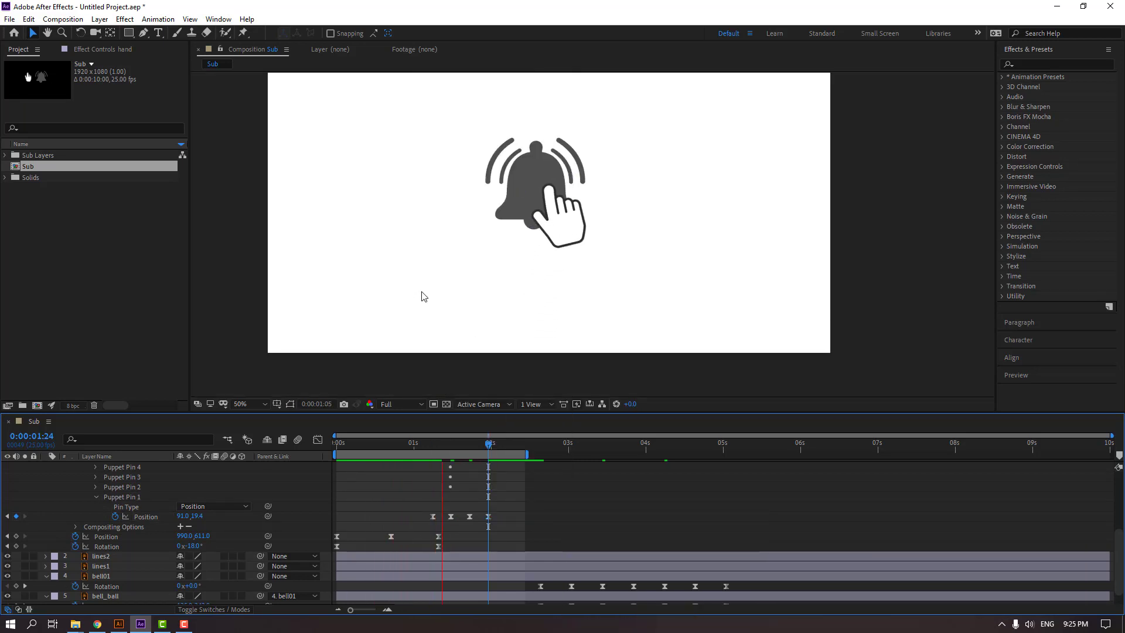
key(space)
Show only the hand's keyframed properties and place its last Rotation keyframe, -18°, at 0:00:01:06.
click(433, 444)
scroll(238, 502, up, 5)
click(104, 470)
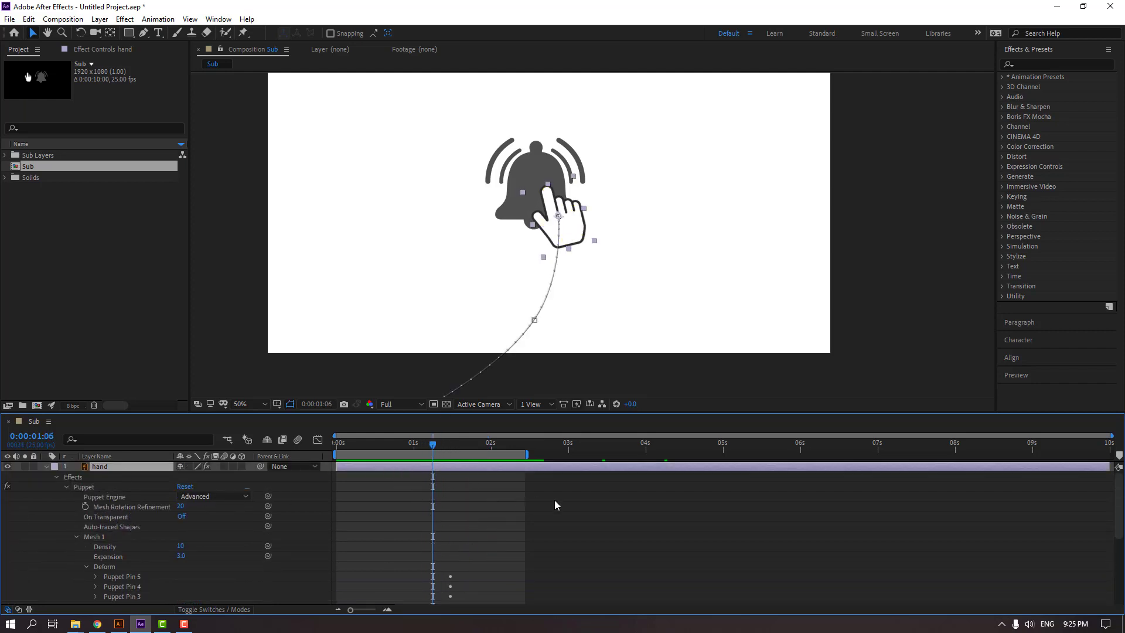
key(u)
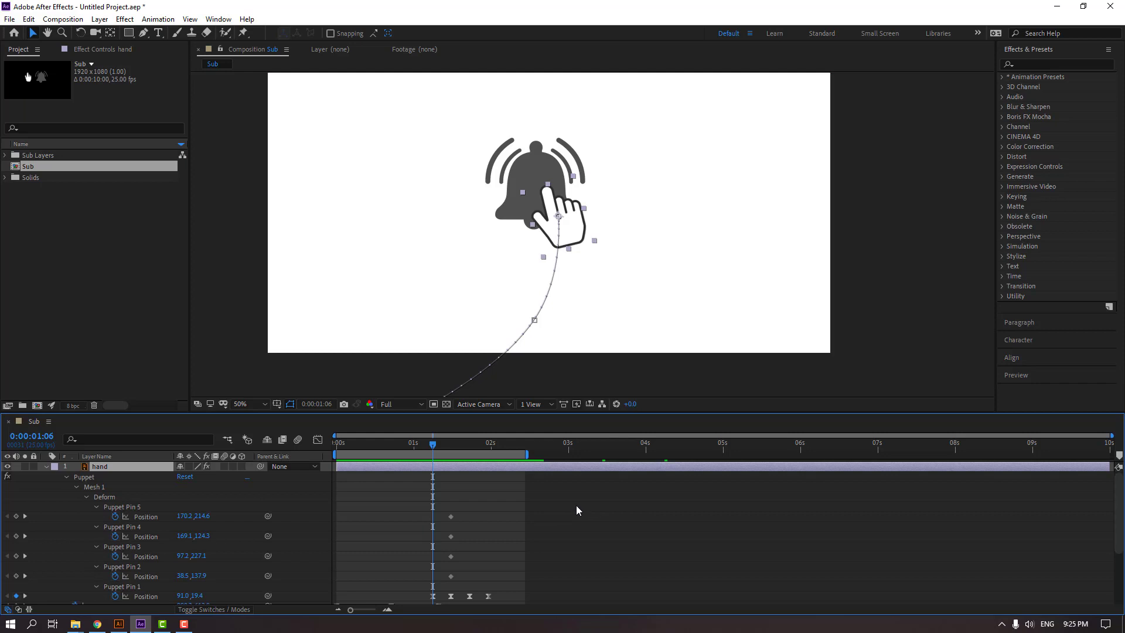
scroll(521, 507, down, 2)
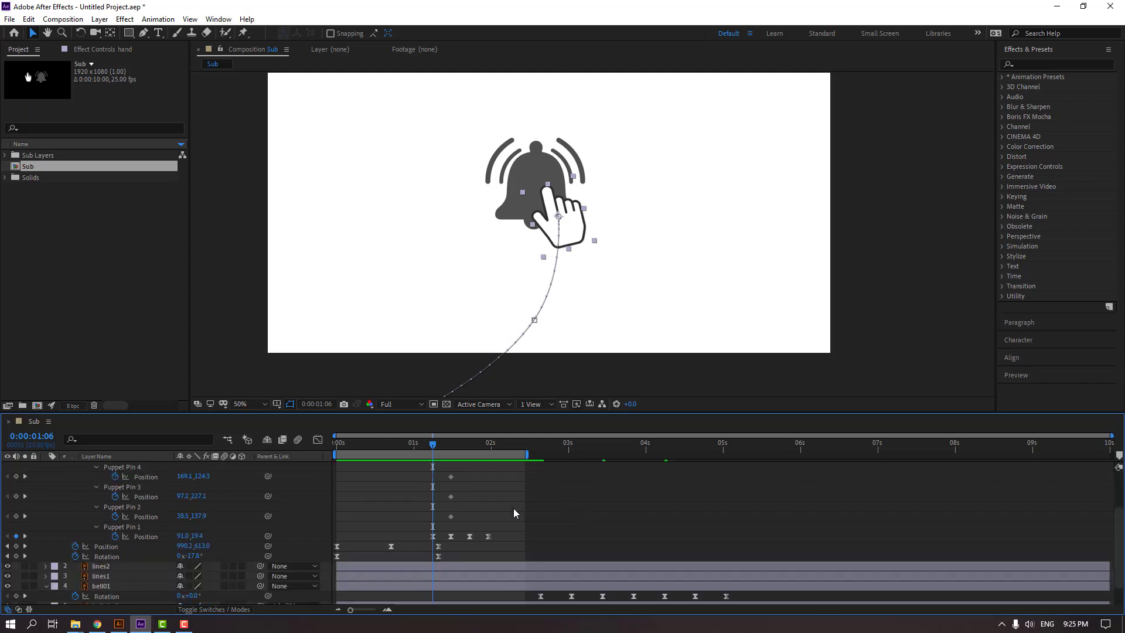
click(16, 556)
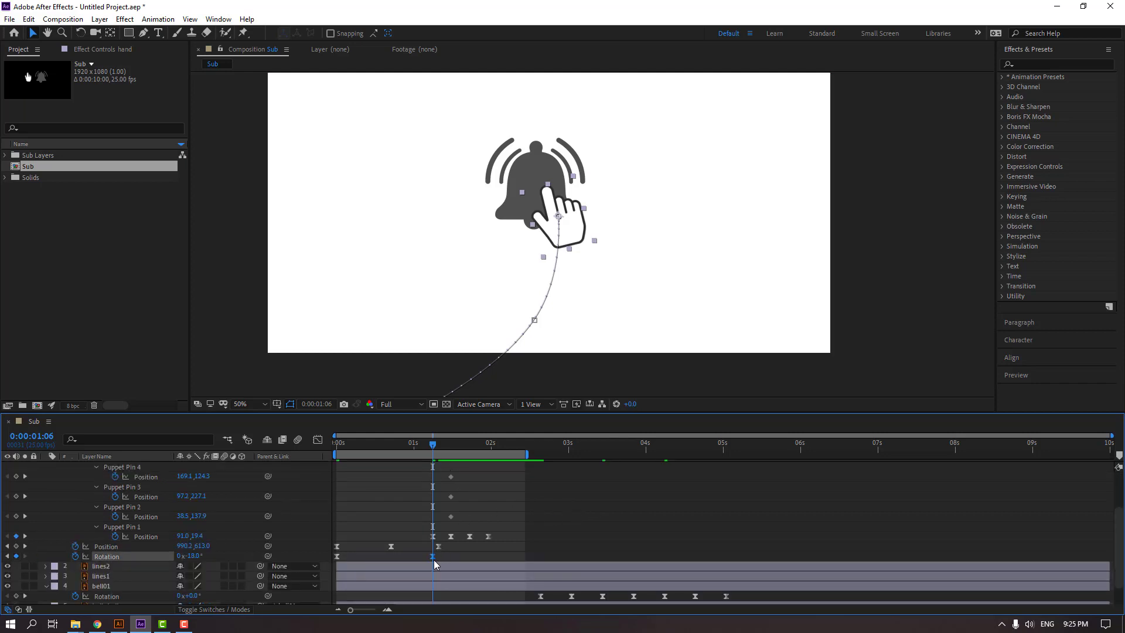
Keyframe the hand's Rotation at -9° on 0:00:01:12, -19° on about 0:00:01:17 and -15° on 0:00:01:24, and preview it.
drag(436, 446, 449, 446)
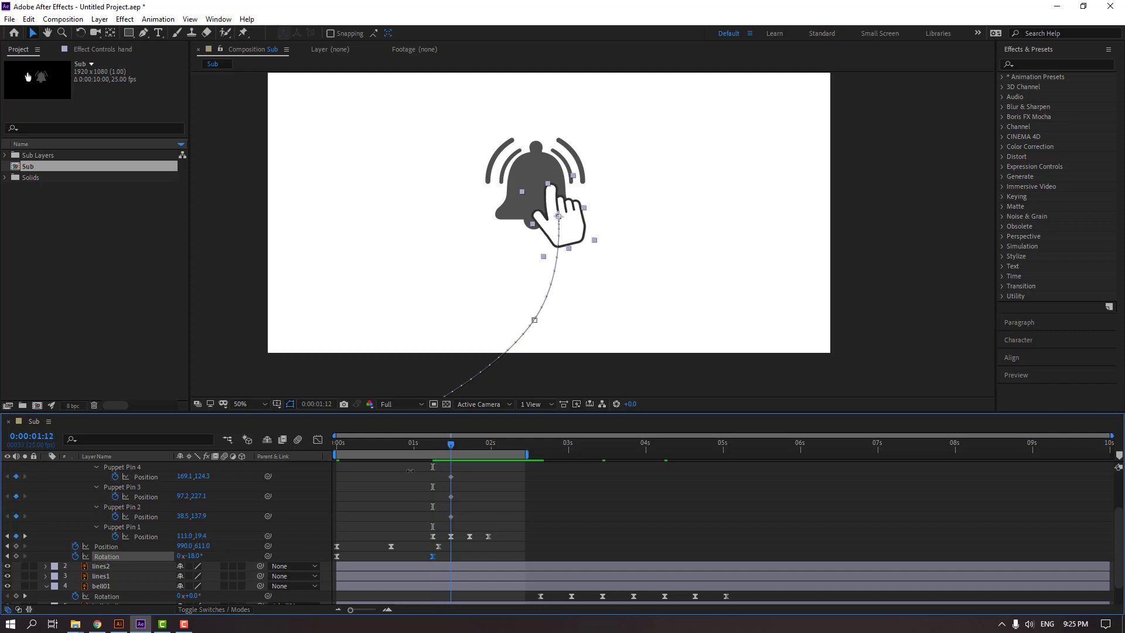
drag(192, 556, 197, 556)
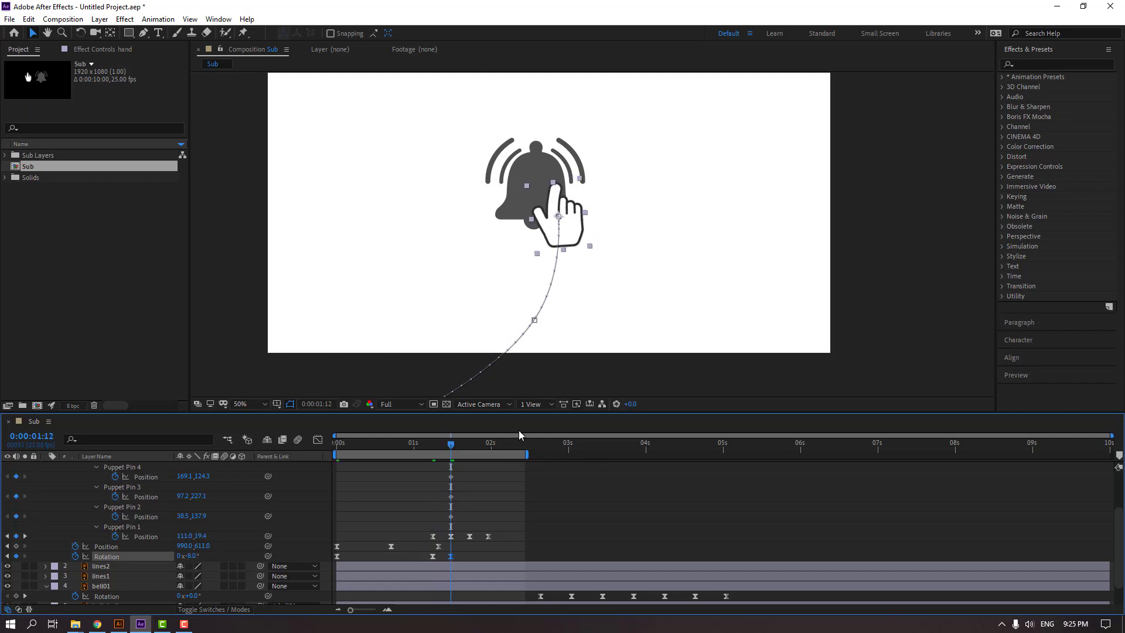
drag(424, 448, 471, 456)
drag(192, 556, 185, 556)
drag(450, 450, 489, 451)
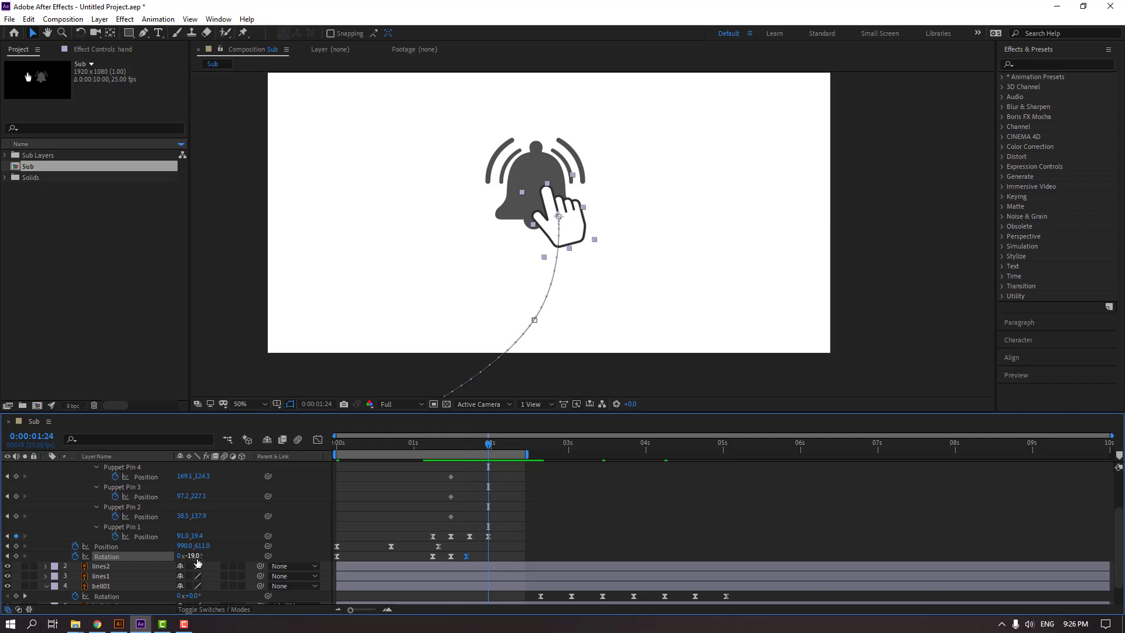
drag(196, 556, 199, 556)
drag(429, 451, 494, 451)
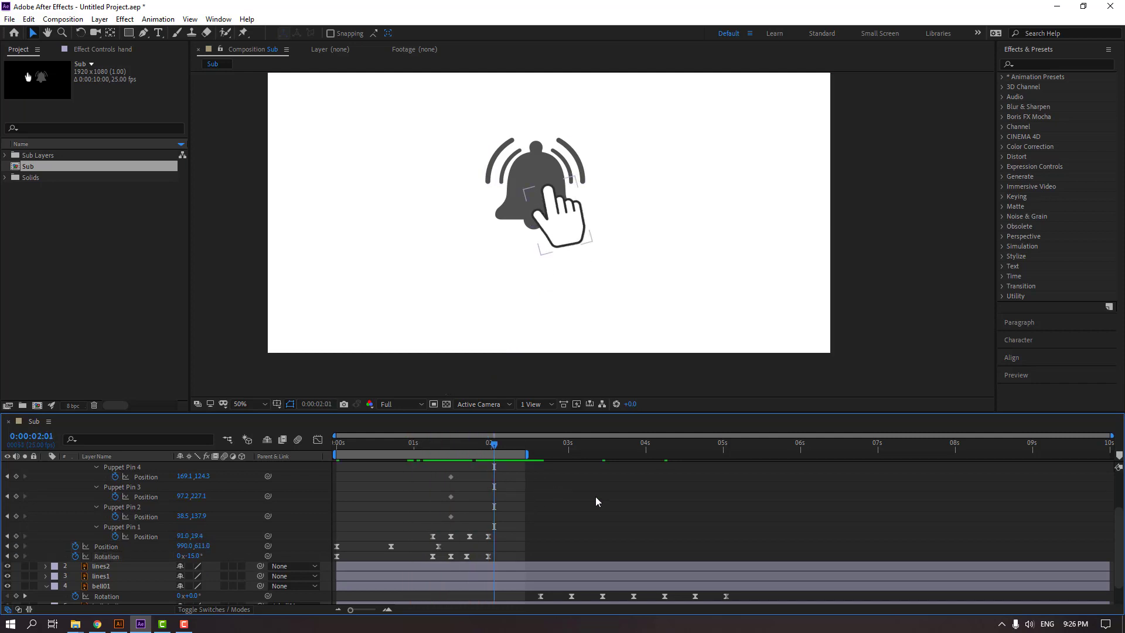
key(space)
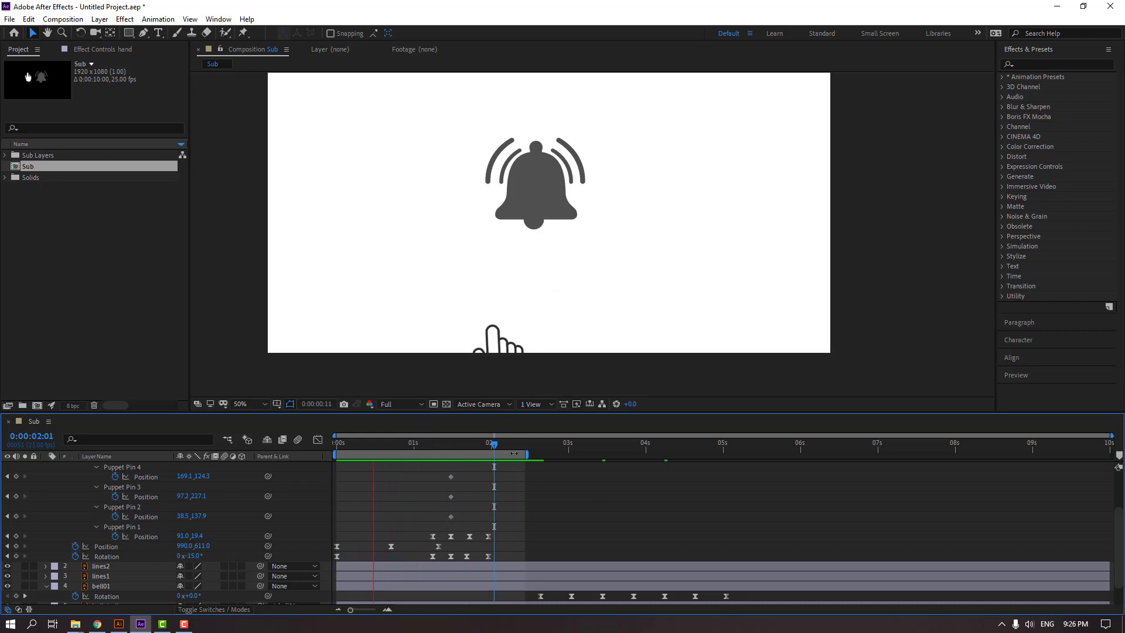
Extend the work area past 4 seconds and add hold Position and Rotation keyframes for the hand at 0:00:02:12.
drag(489, 445, 528, 447)
scroll(575, 507, up, 2)
scroll(522, 505, down, 3)
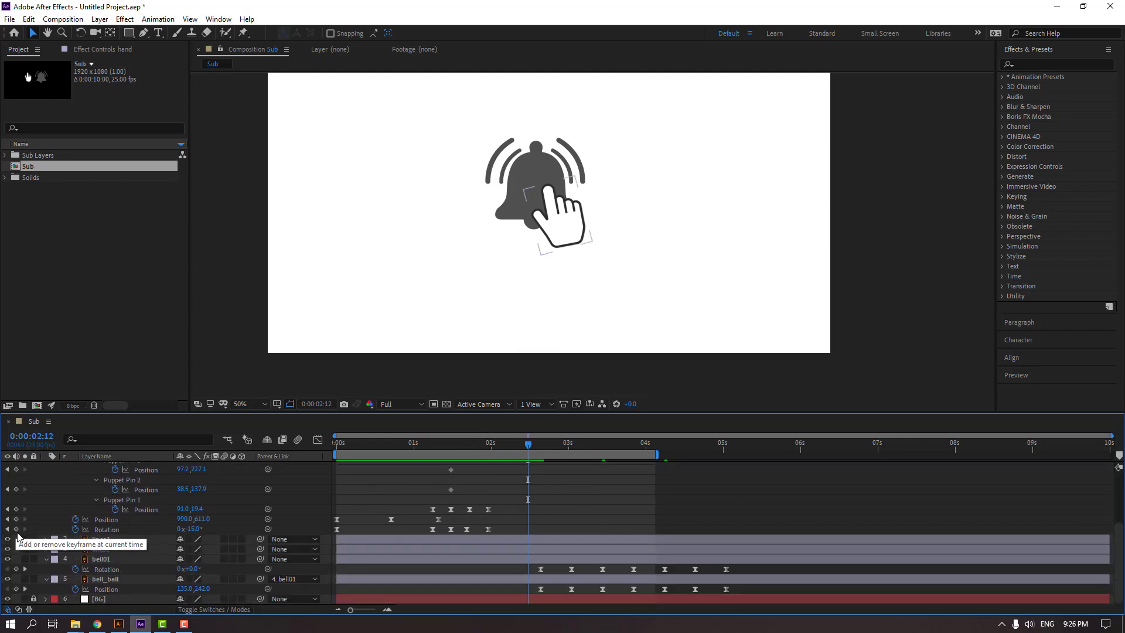
click(16, 519)
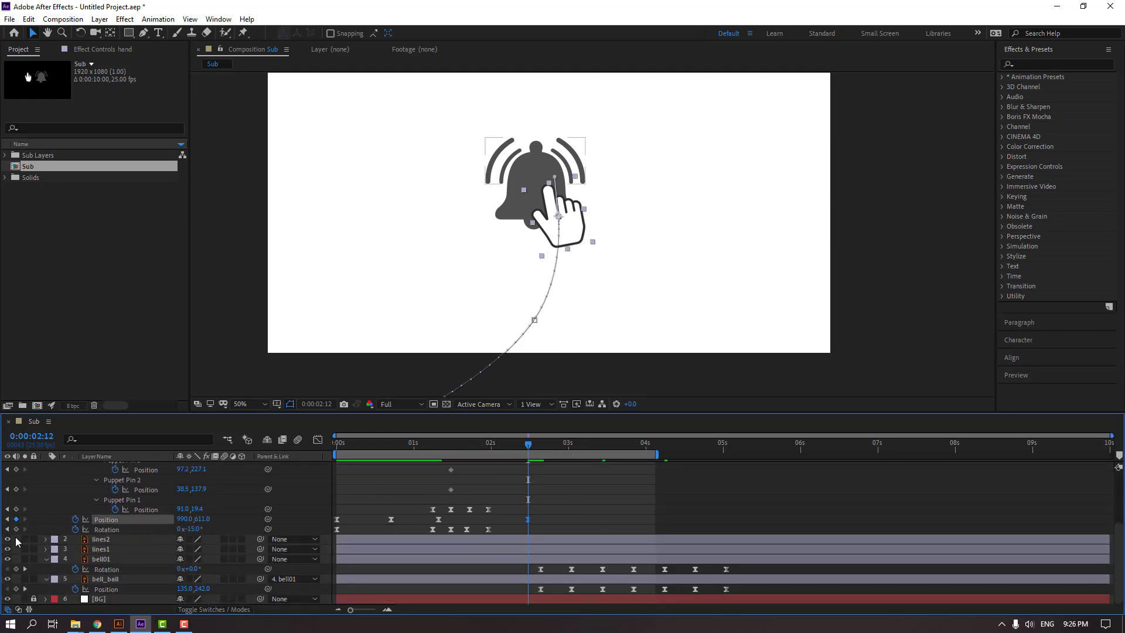
click(15, 529)
At 0:00:03:08, move the hand out of frame below the composition to about 1400.0, 1237.0, and preview it.
drag(538, 448, 593, 447)
drag(570, 239, 639, 341)
key(space)
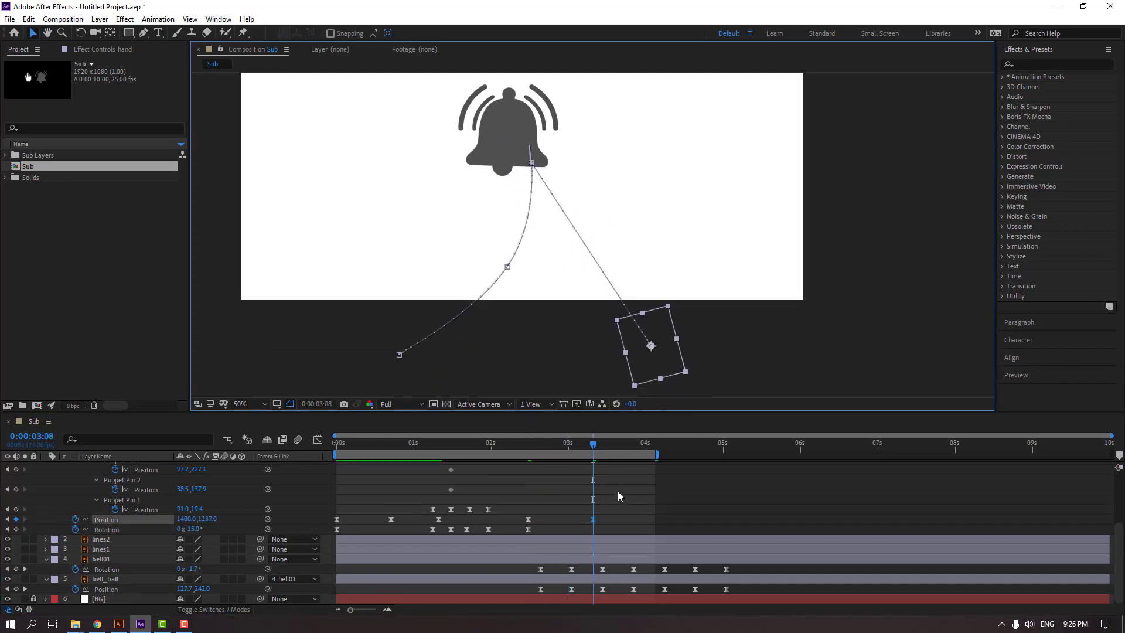
At 0:00:02:18, move the hand to about 1056.0, 957.1, and keyframe its Rotation at -42° about one frame earlier.
drag(592, 446, 547, 447)
drag(586, 258, 555, 279)
drag(516, 441, 544, 444)
mouse_move(187, 530)
mouse_down()
mouse_move(204, 529)
mouse_move(183, 529)
mouse_up()
drag(513, 444, 567, 494)
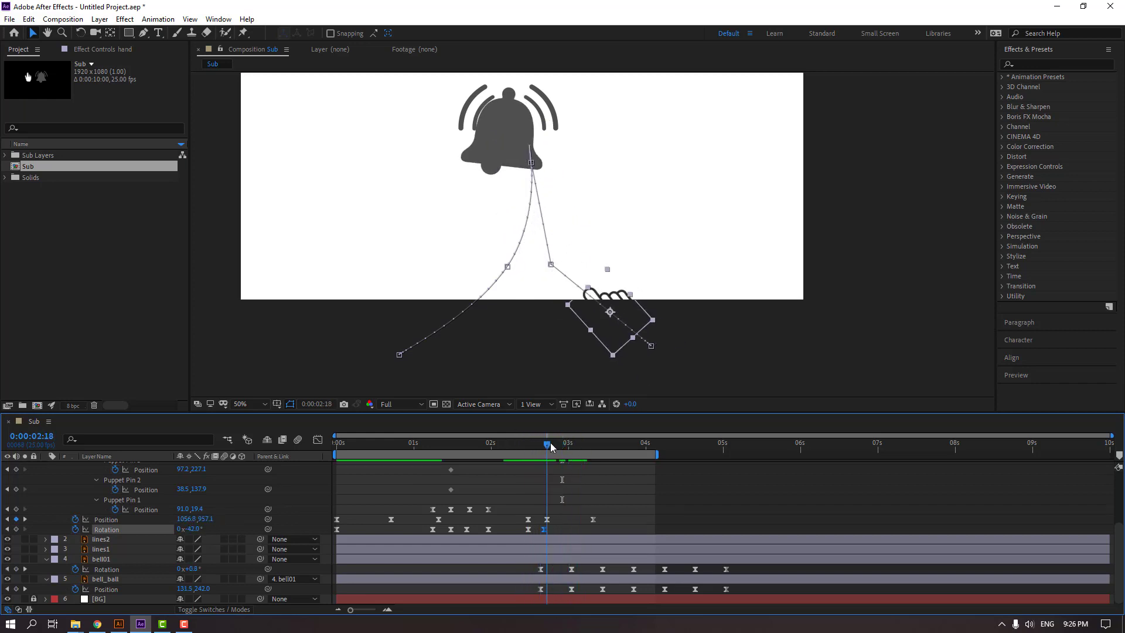
drag(551, 447, 549, 446)
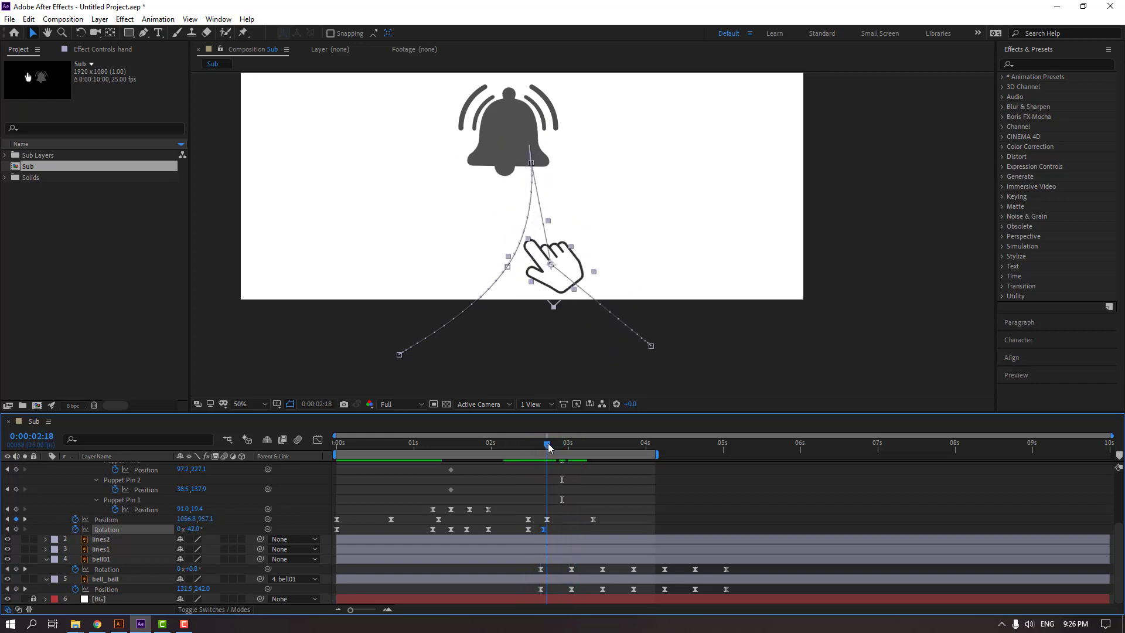
Bend the hand's motion path into a smooth curve at the 0:00:02:18 Position keyframe and preview the exit.
click(547, 519)
scroll(582, 249, up, 4)
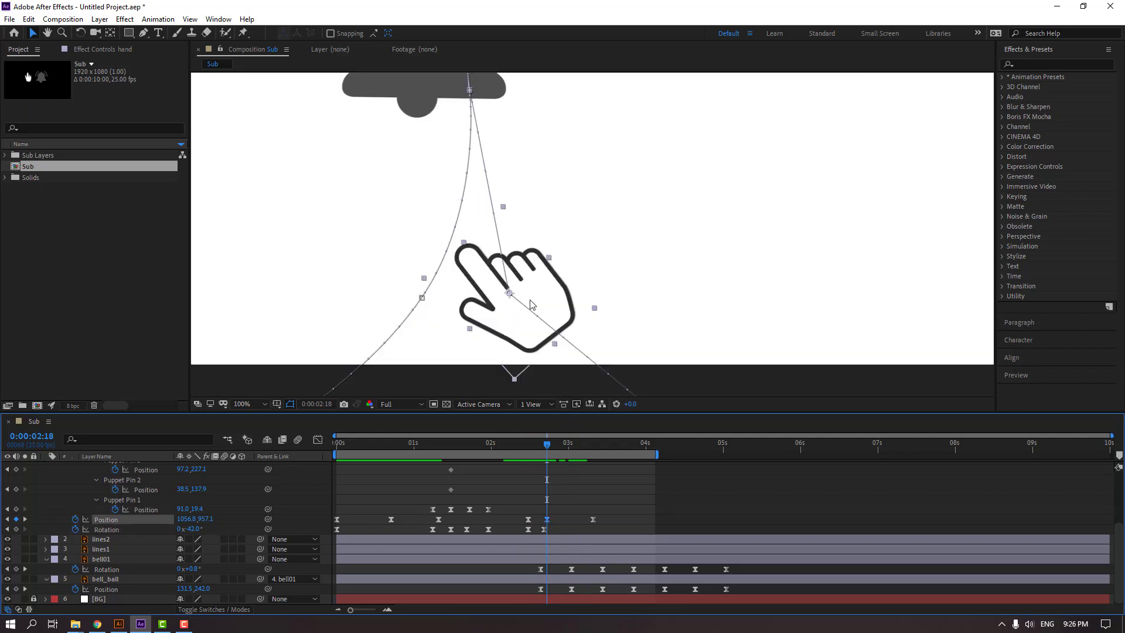
click(143, 33)
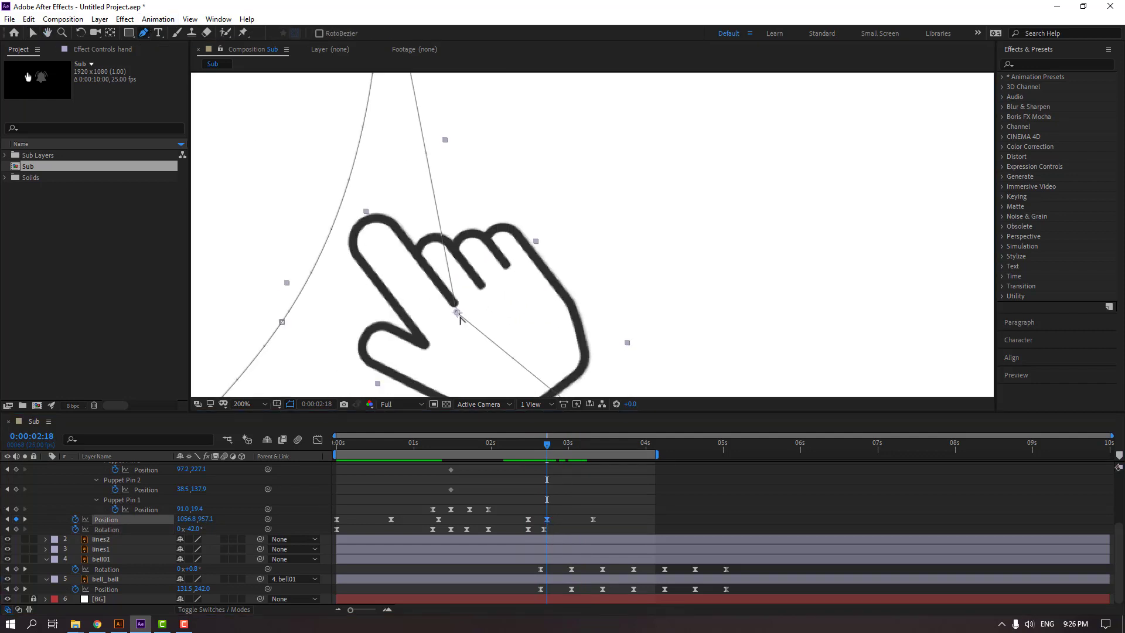
drag(461, 311, 456, 403)
key(comma)
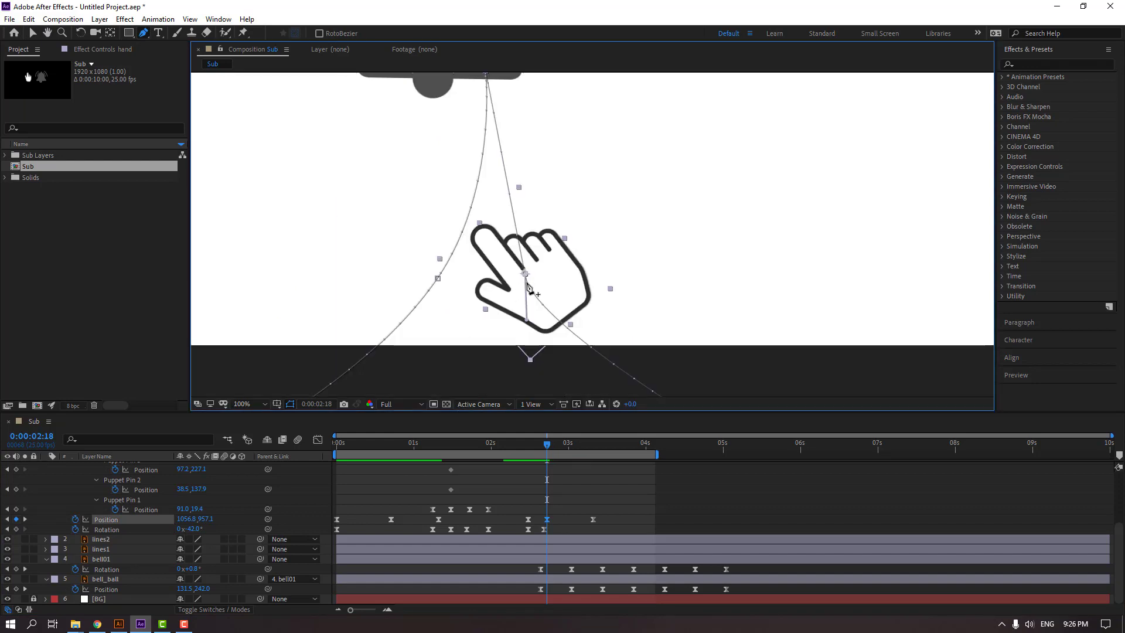
click(653, 505)
scroll(542, 284, down, 1)
key(space)
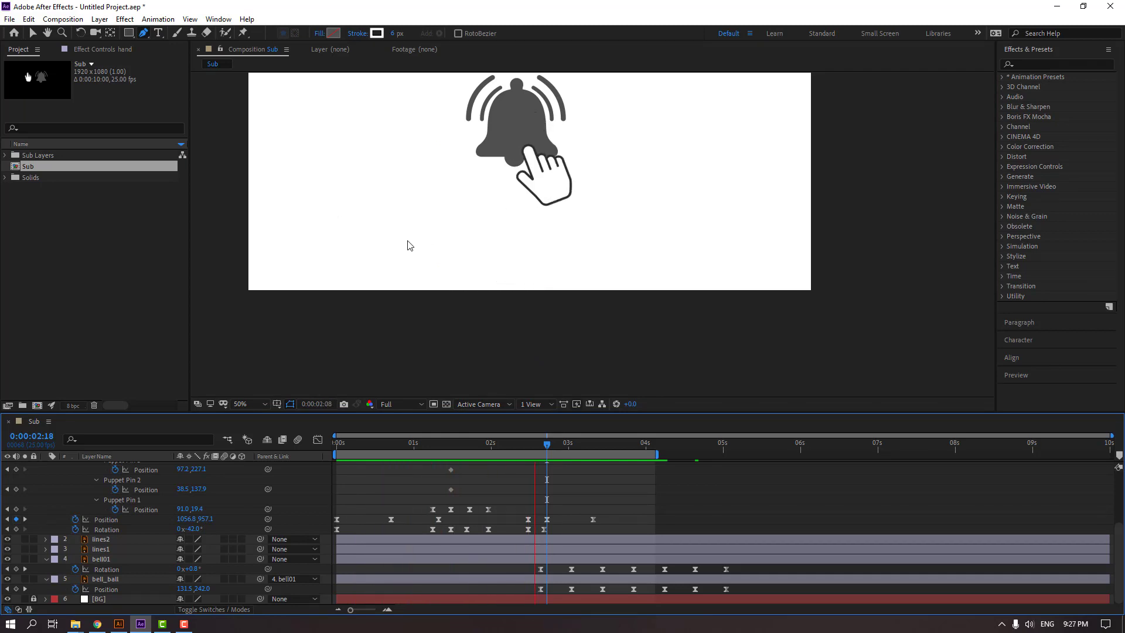
Preview the whole animation with the full composition in view.
key(v)
key(comma)
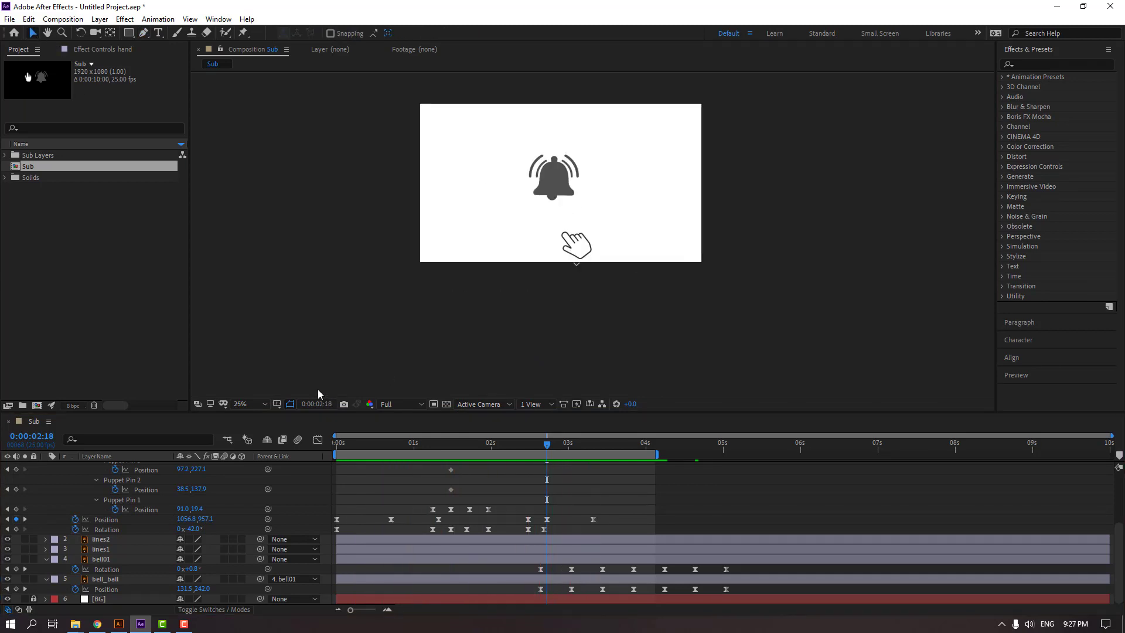
click(251, 403)
click(252, 289)
key(space)
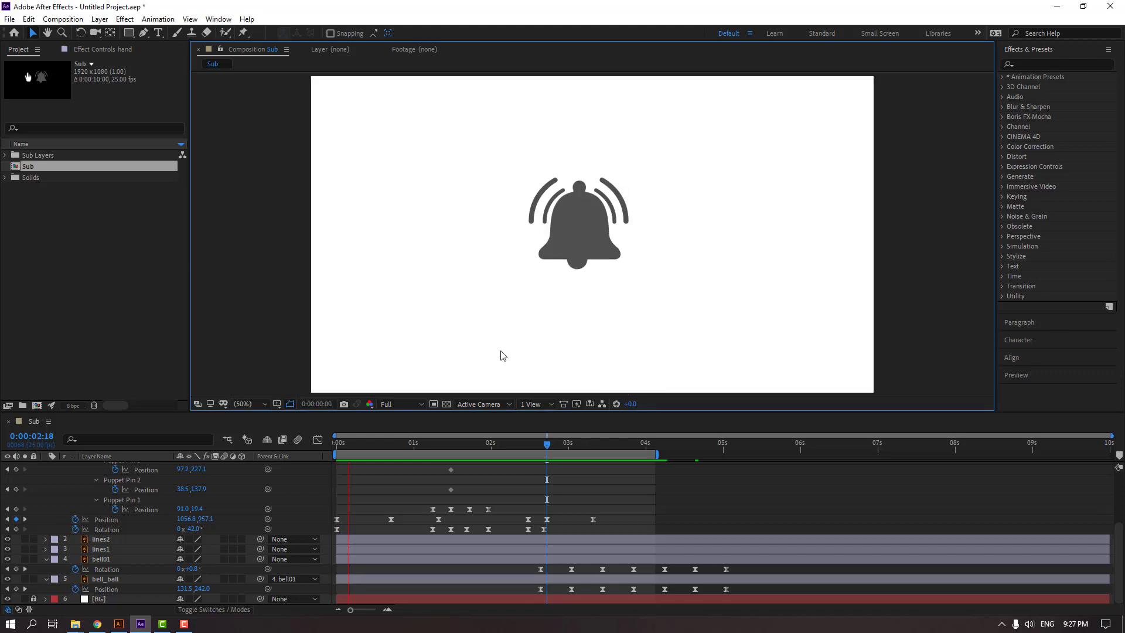
Shift all bell01 Rotation and bell_ball Position keyframes to start at 0:00:01:17, and preview the ringing.
click(444, 445)
drag(444, 444, 455, 449)
drag(447, 449, 469, 447)
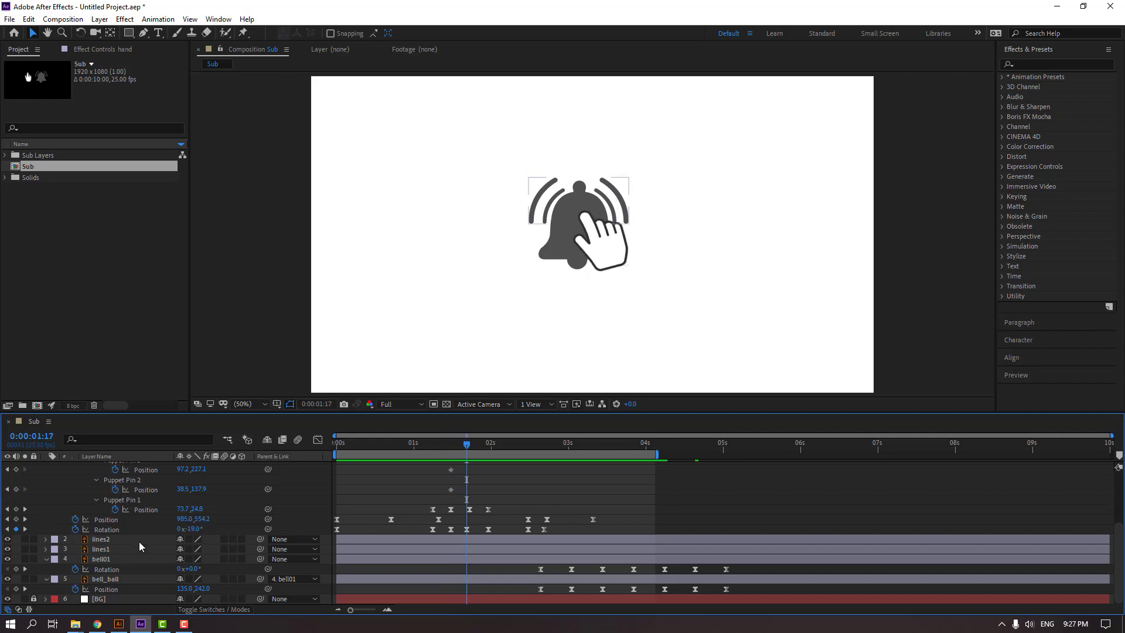
drag(743, 569, 467, 595)
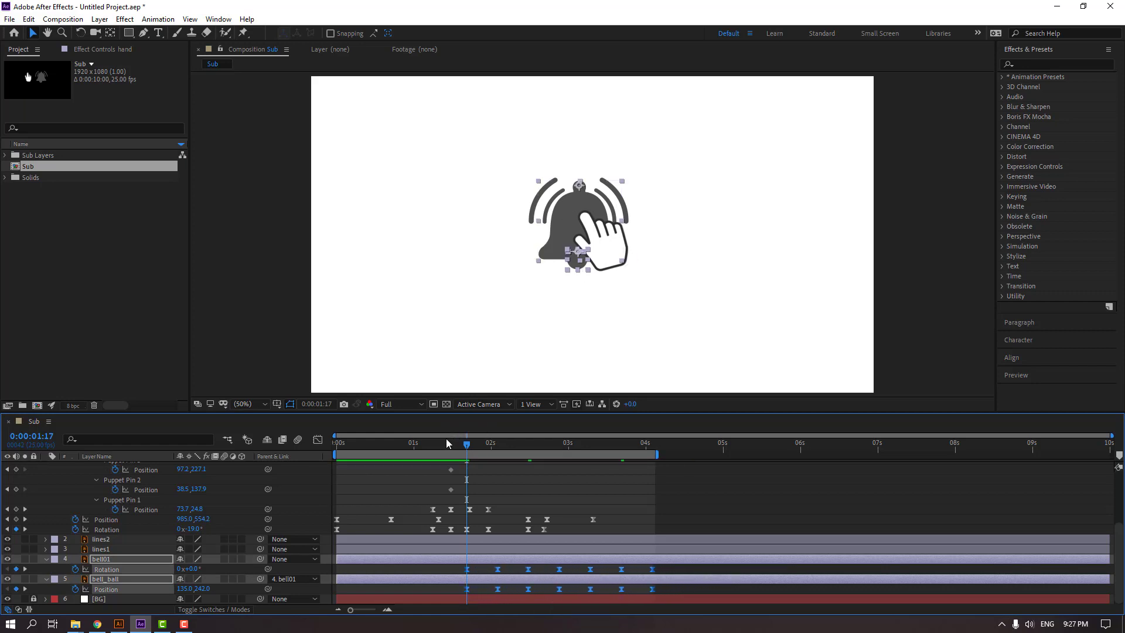
drag(431, 447, 522, 454)
click(669, 464)
key(space)
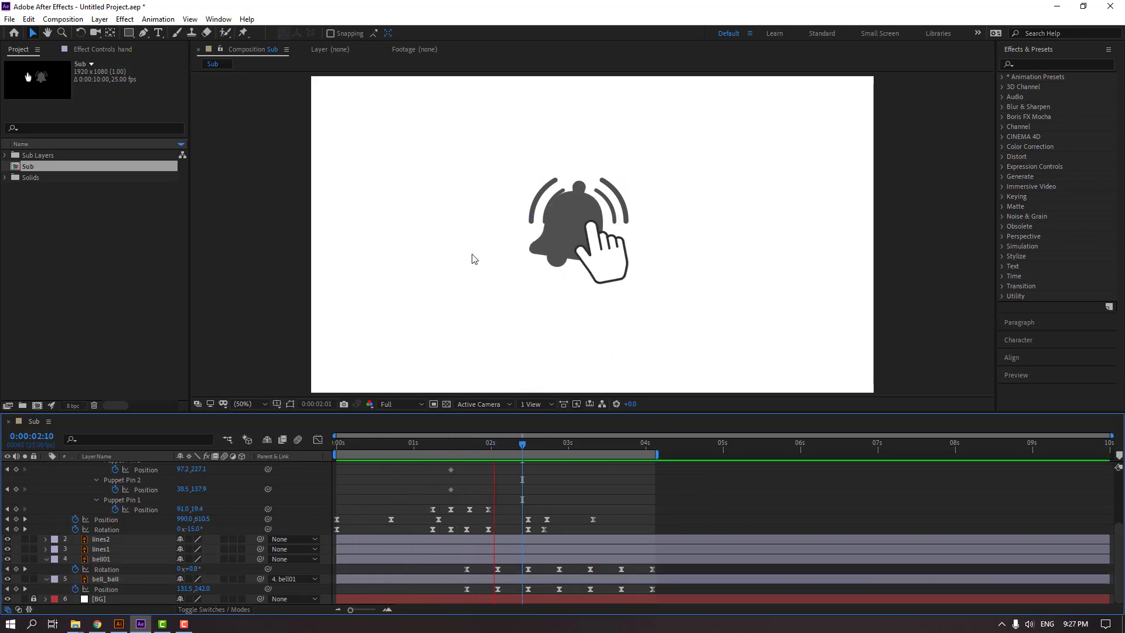
Keyframe bell01's Scale at 100% on 0:00:01:17, 90% on 0:00:01:22 and 100% on 0:00:02:02.
click(469, 444)
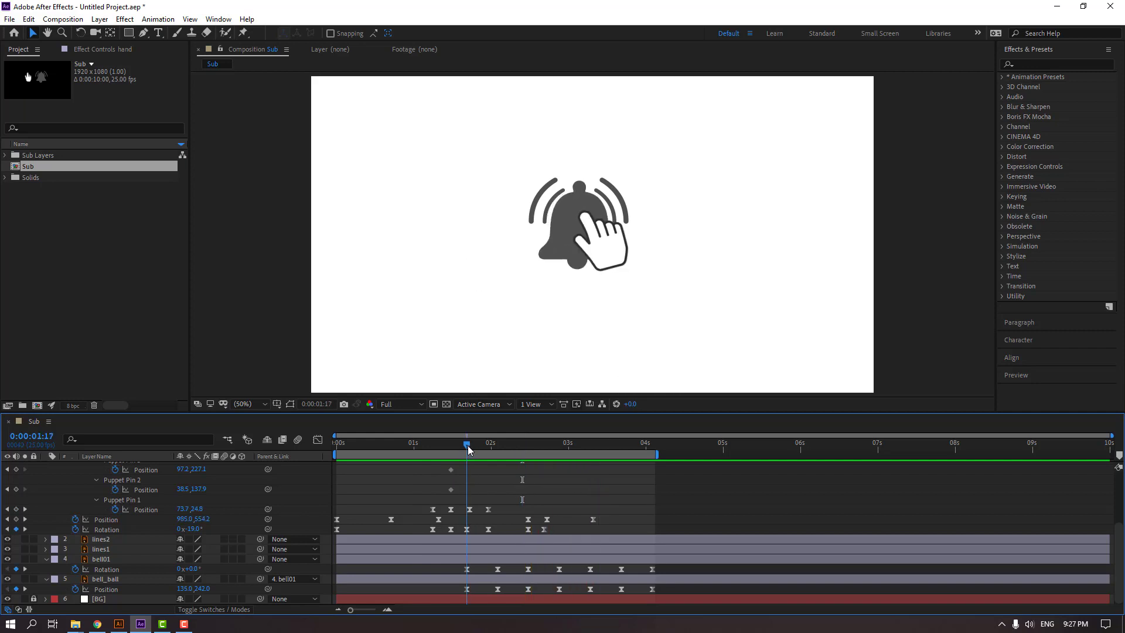
click(108, 558)
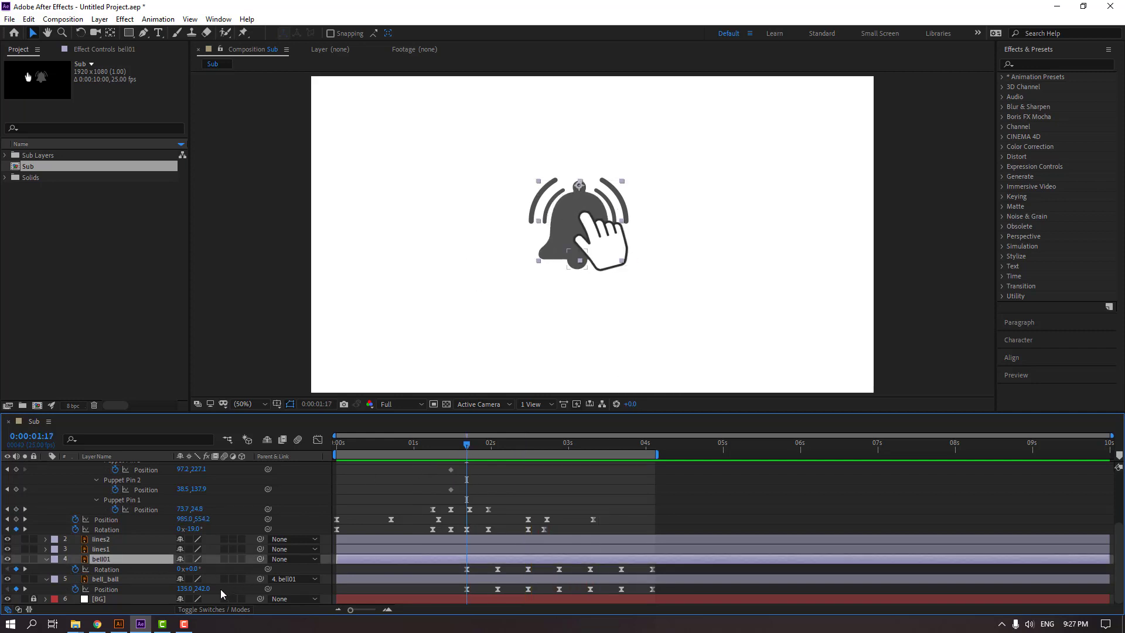
key(shift+s)
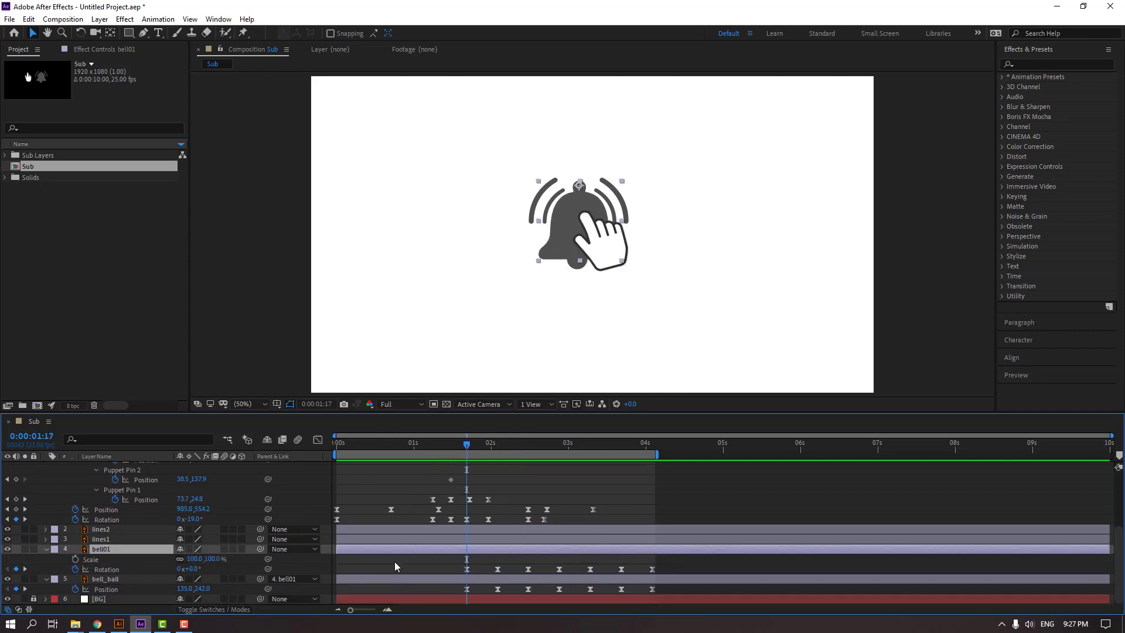
click(75, 559)
drag(469, 442, 482, 444)
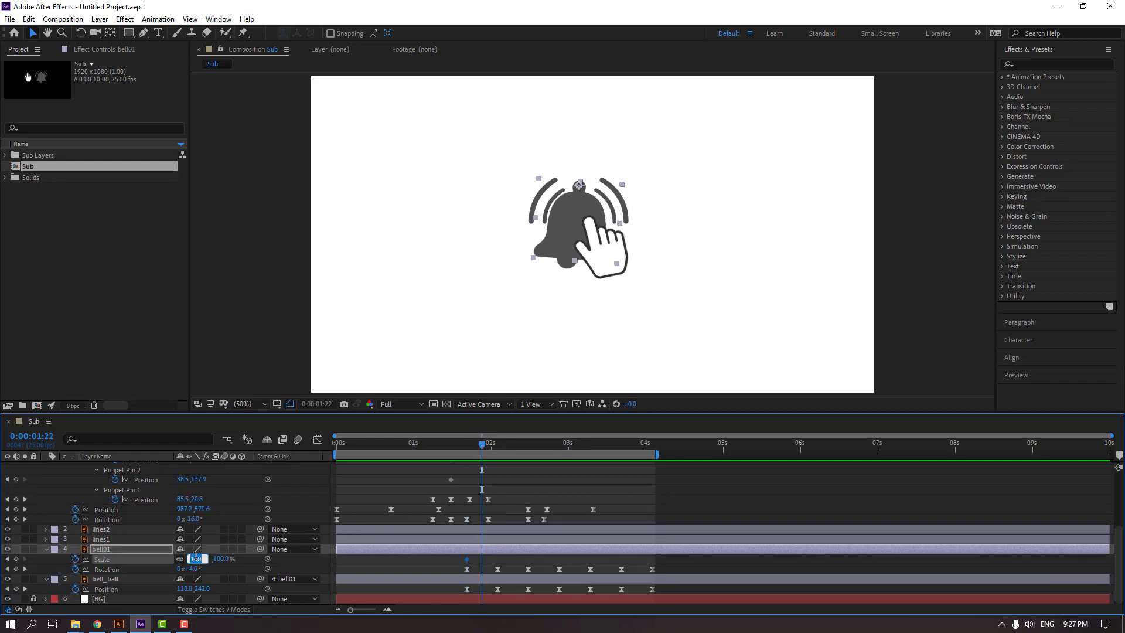
click(195, 558)
text(90)
key(Return)
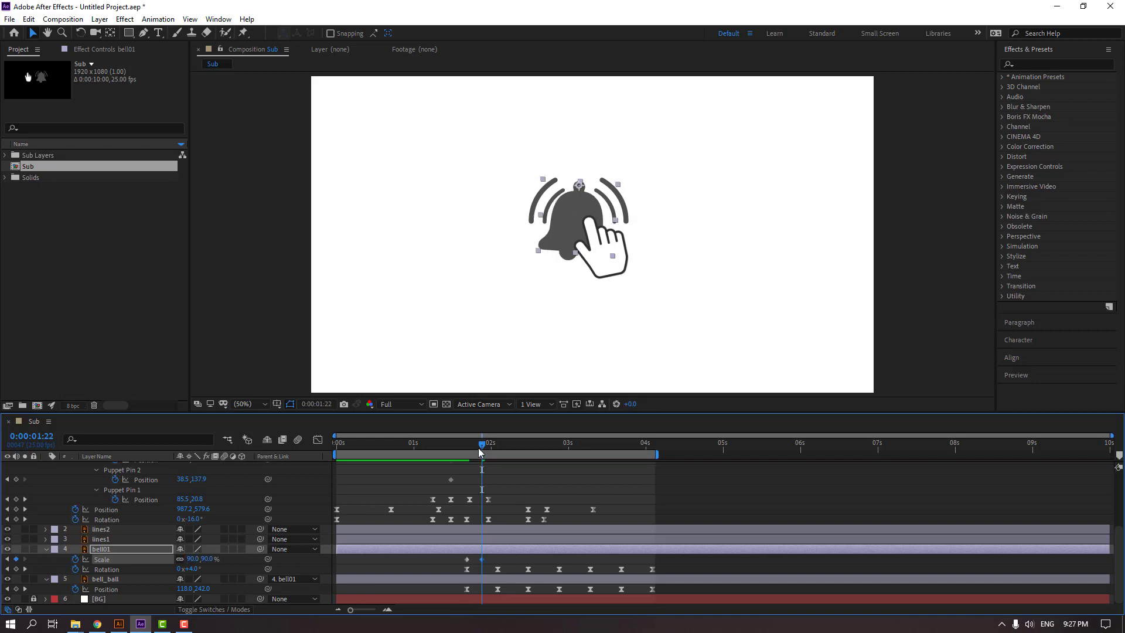
drag(492, 449, 501, 450)
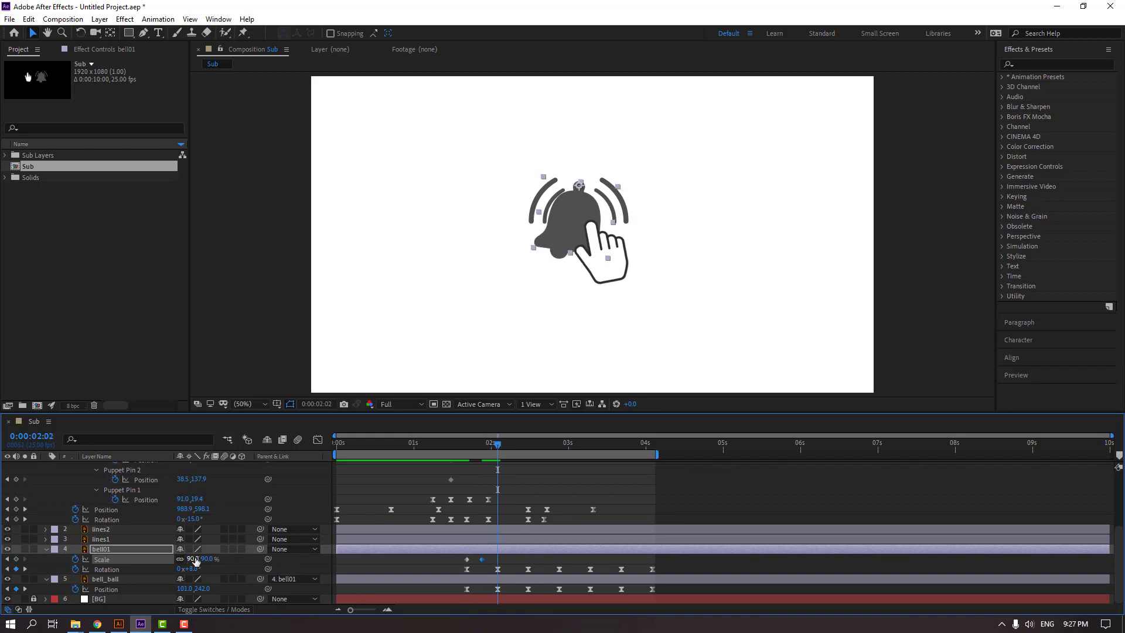
text(100)
key(Return)
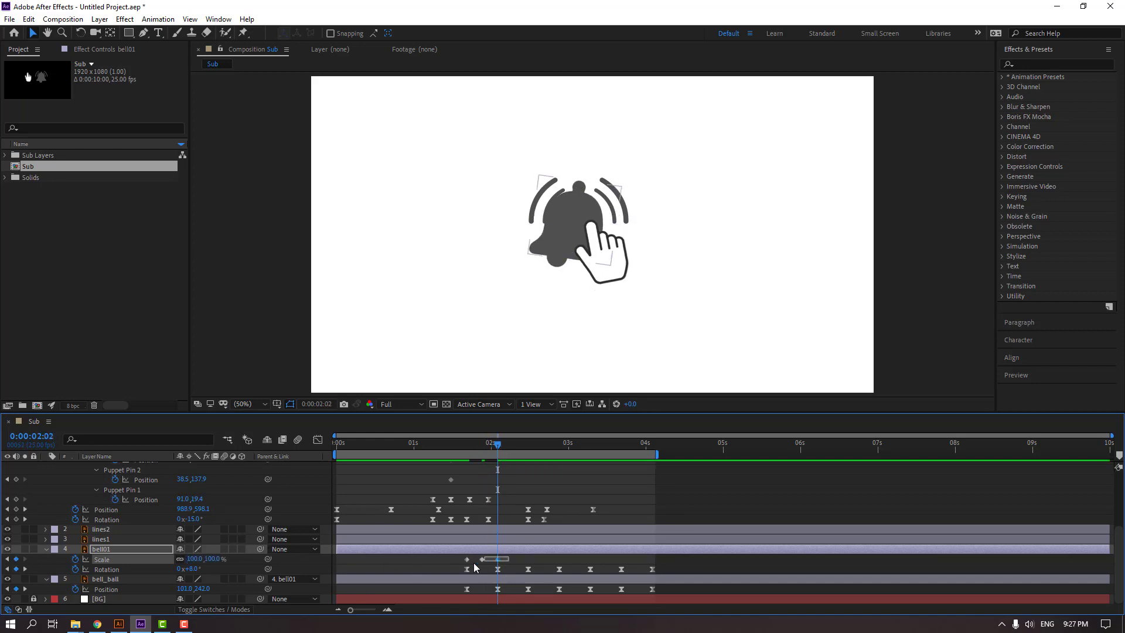
Apply Easy Ease to the three bell01 Scale keyframes and preview the tap.
right_click(467, 562)
mouse_move(527, 549)
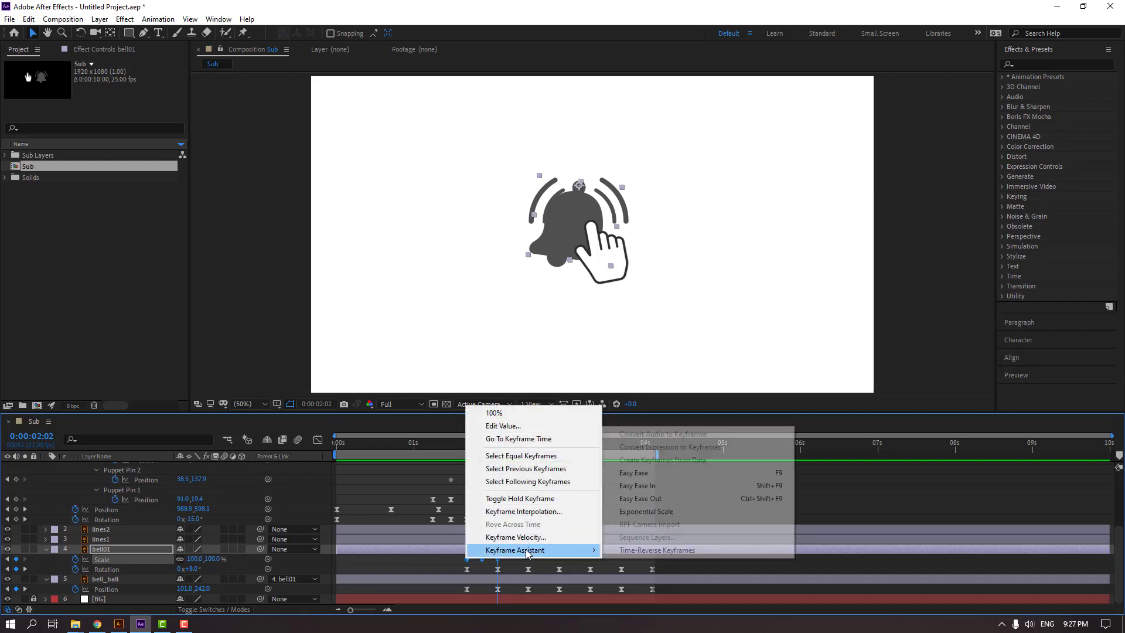
click(634, 473)
key(space)
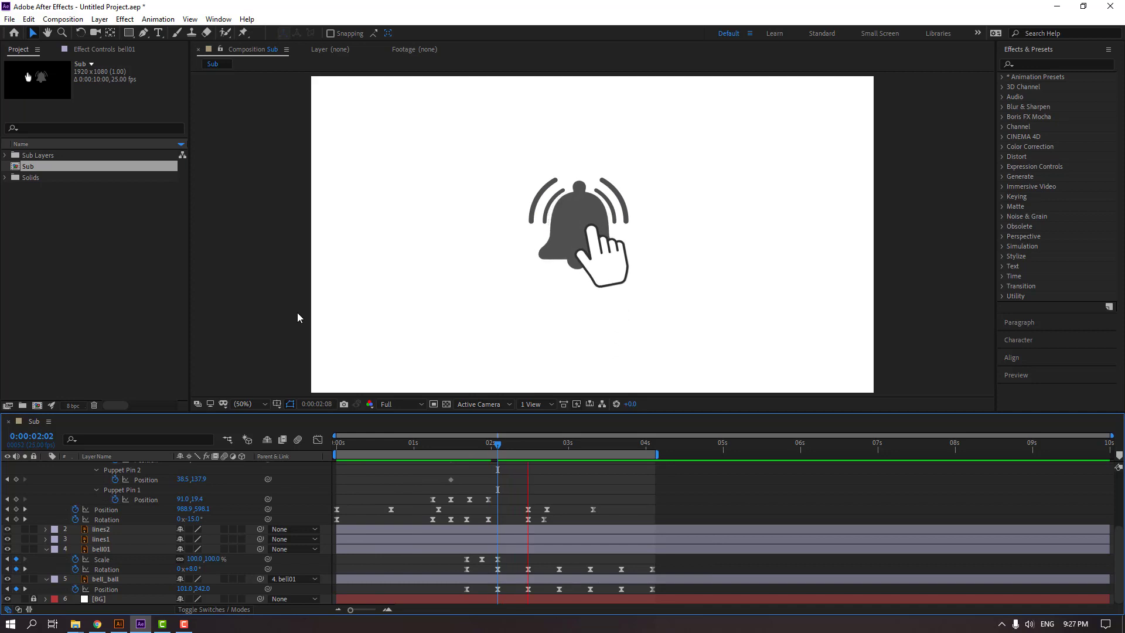
key(comma)
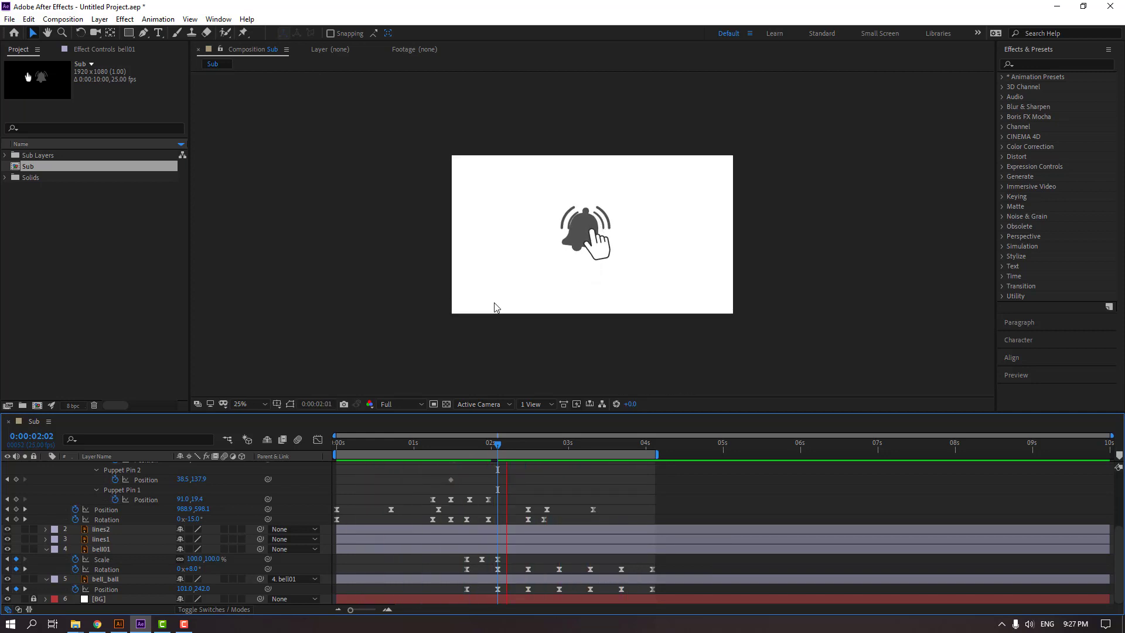
key(period)
Shift the lines1 layer to start at 0:00:01:21 and the lines2 layer to start at 0:00:01:24.
click(429, 444)
drag(429, 444, 481, 444)
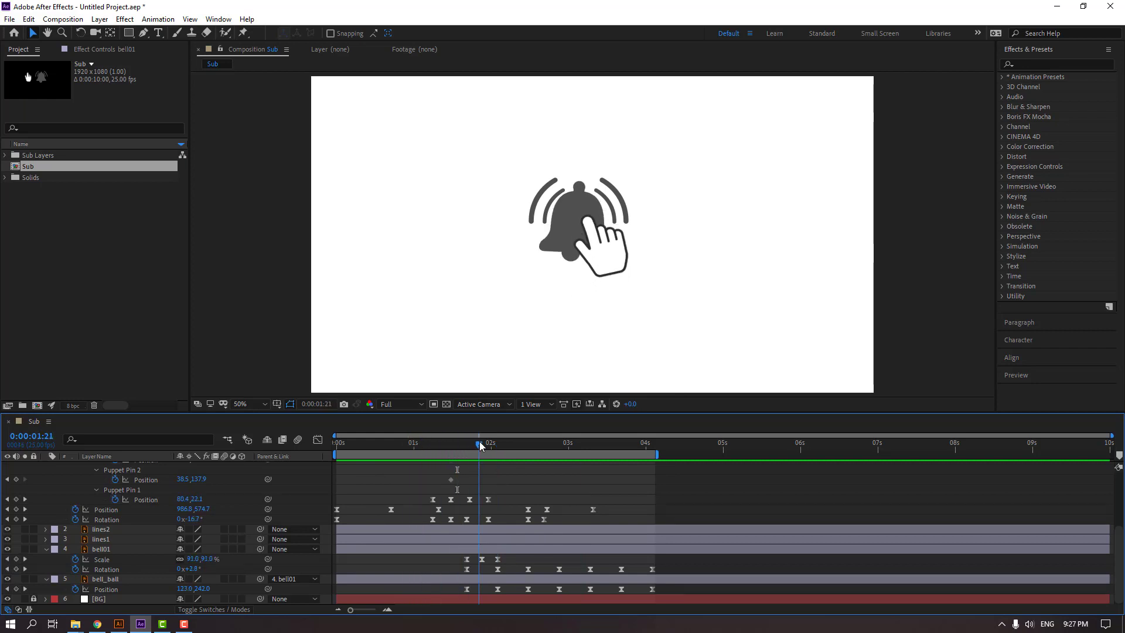
click(106, 538)
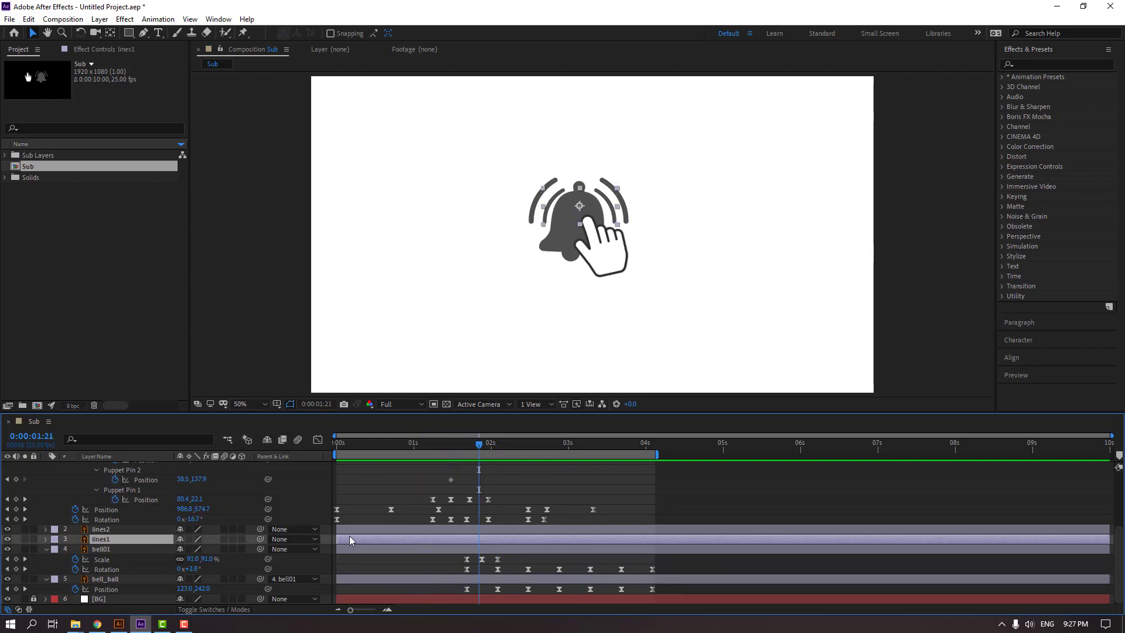
drag(340, 537, 480, 539)
drag(338, 530, 484, 531)
drag(453, 444, 477, 449)
key(Page_Down)
key(Page_Down)
key(Page_Up)
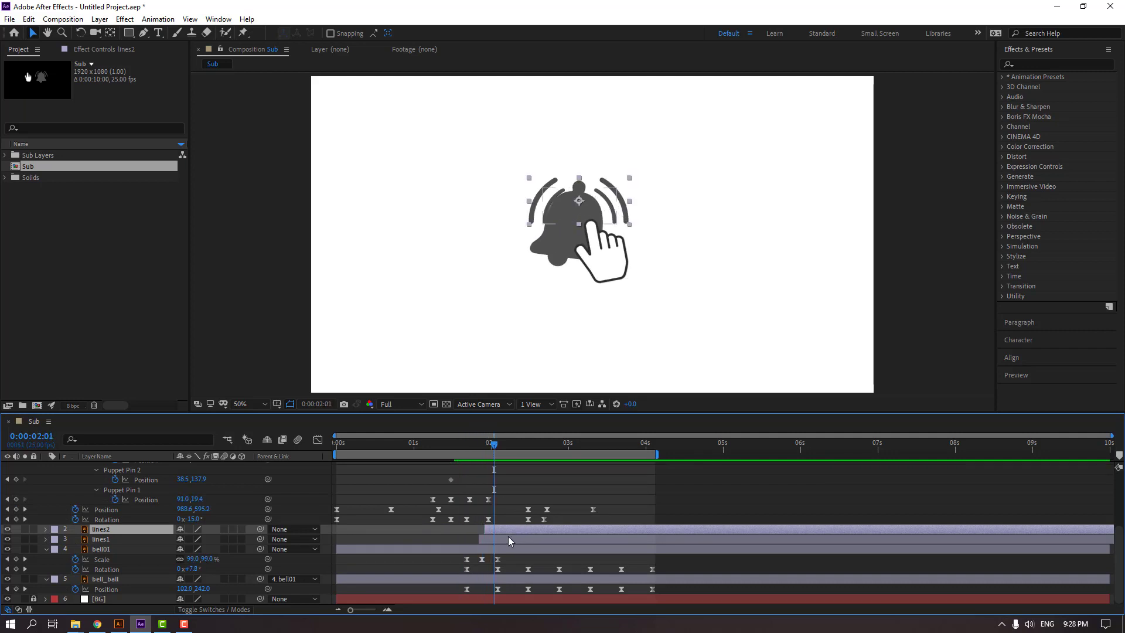
key(Page_Down)
key(Page_Down)
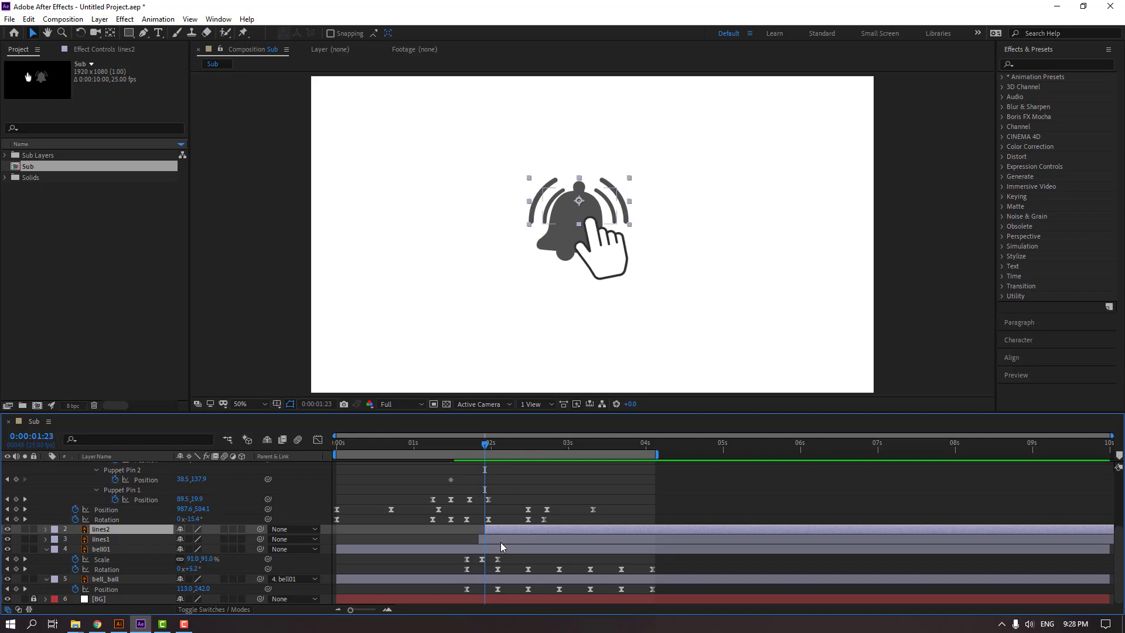
Split lines1 at 0:00:01:24 and lines2 at 0:00:02:02, delete the trailing part of each, and preview.
click(502, 539)
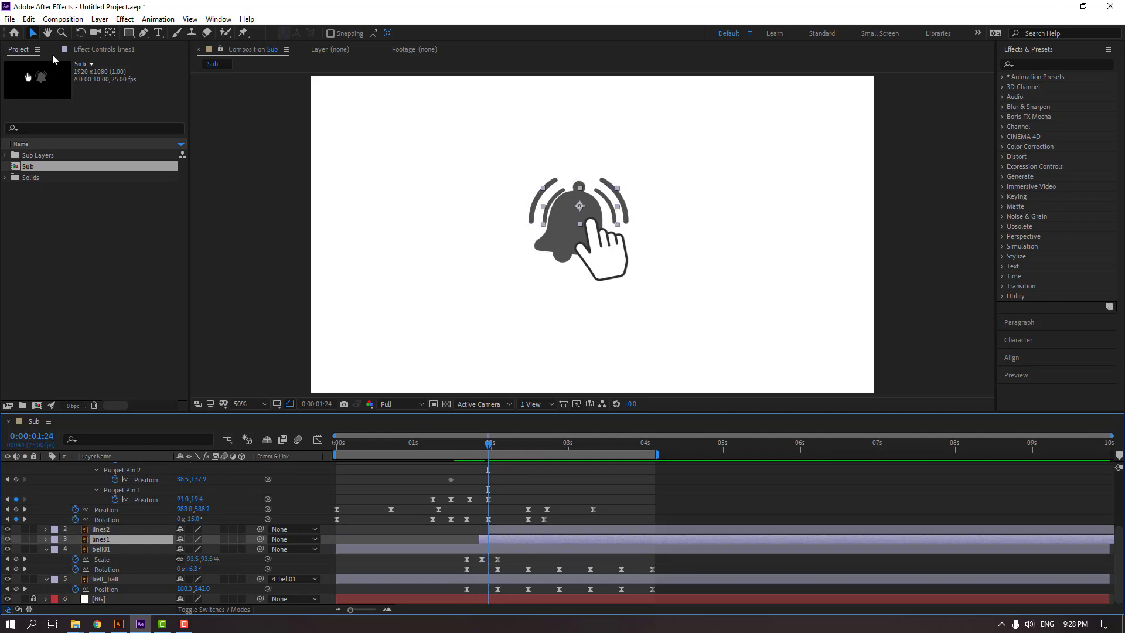
click(28, 19)
click(90, 183)
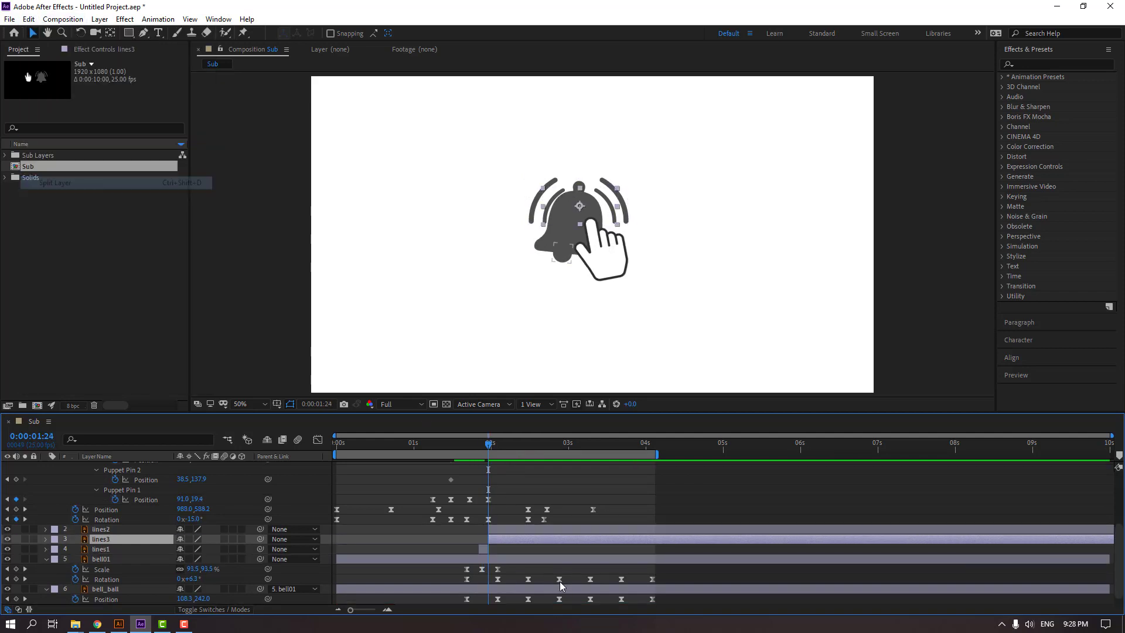
drag(491, 447, 498, 447)
click(524, 531)
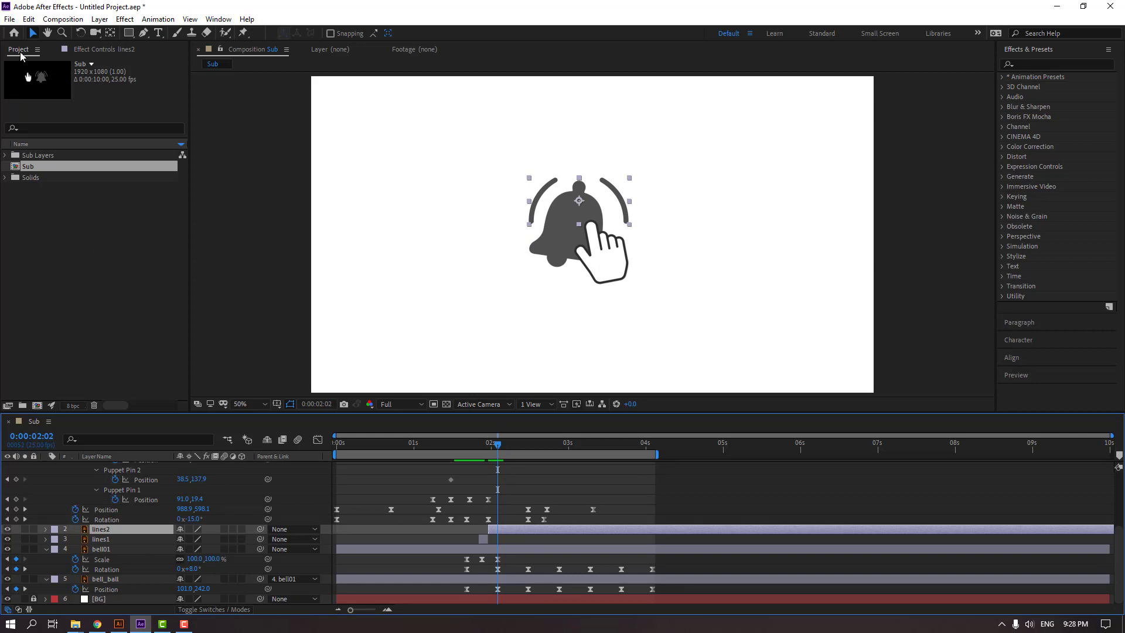
click(28, 19)
click(73, 182)
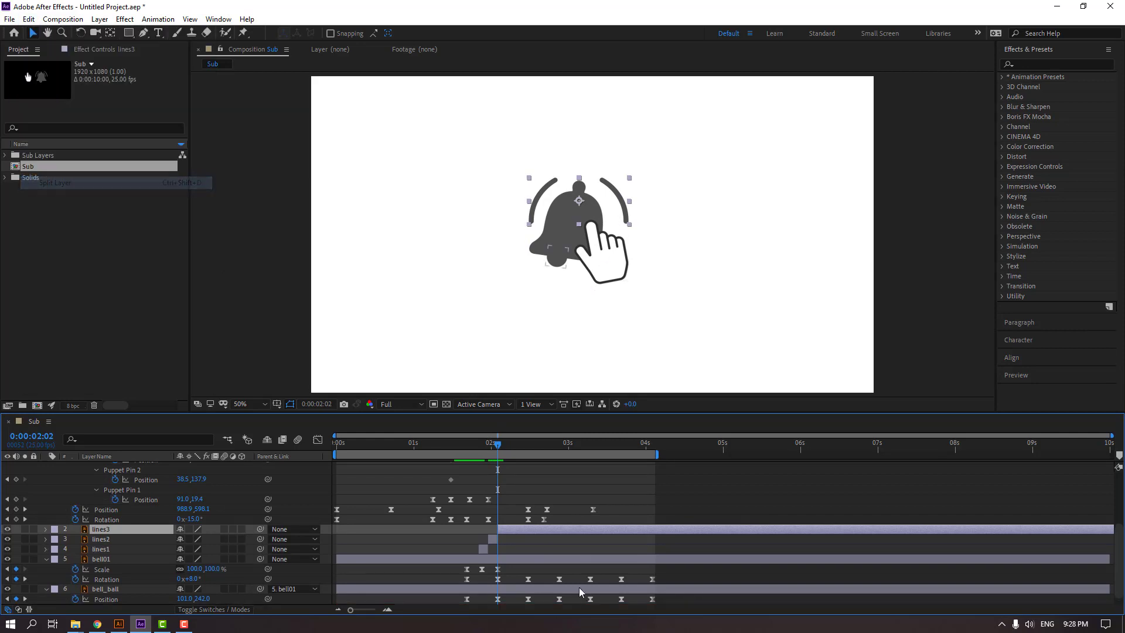
key(space)
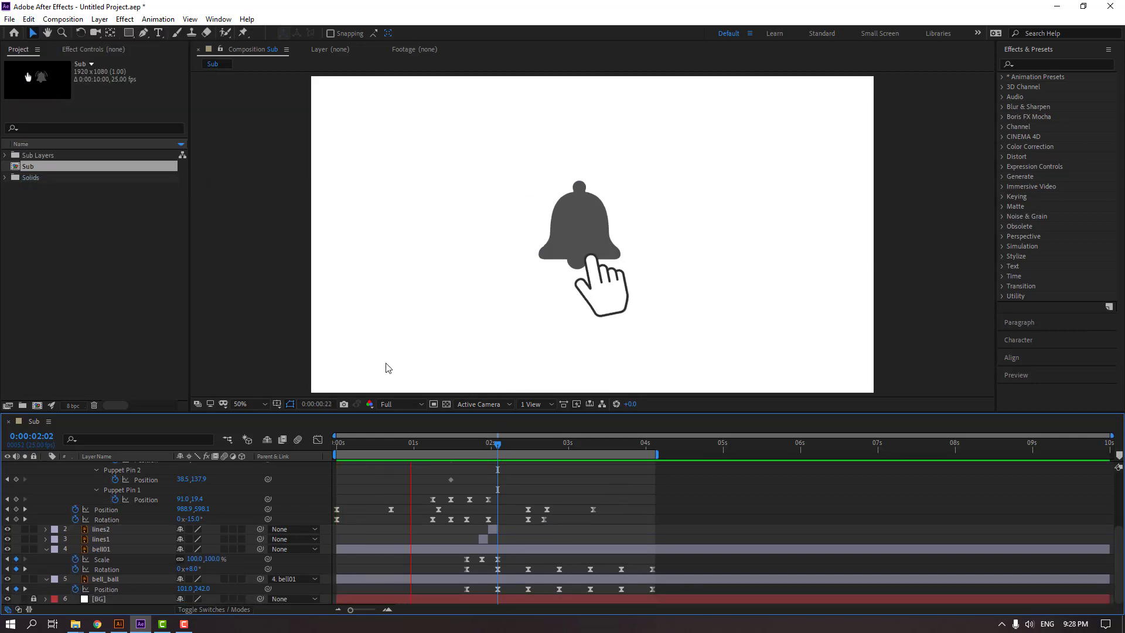
Pre-compose the lines1 and lines2 layers into a new composition named lines.
click(478, 444)
click(484, 539)
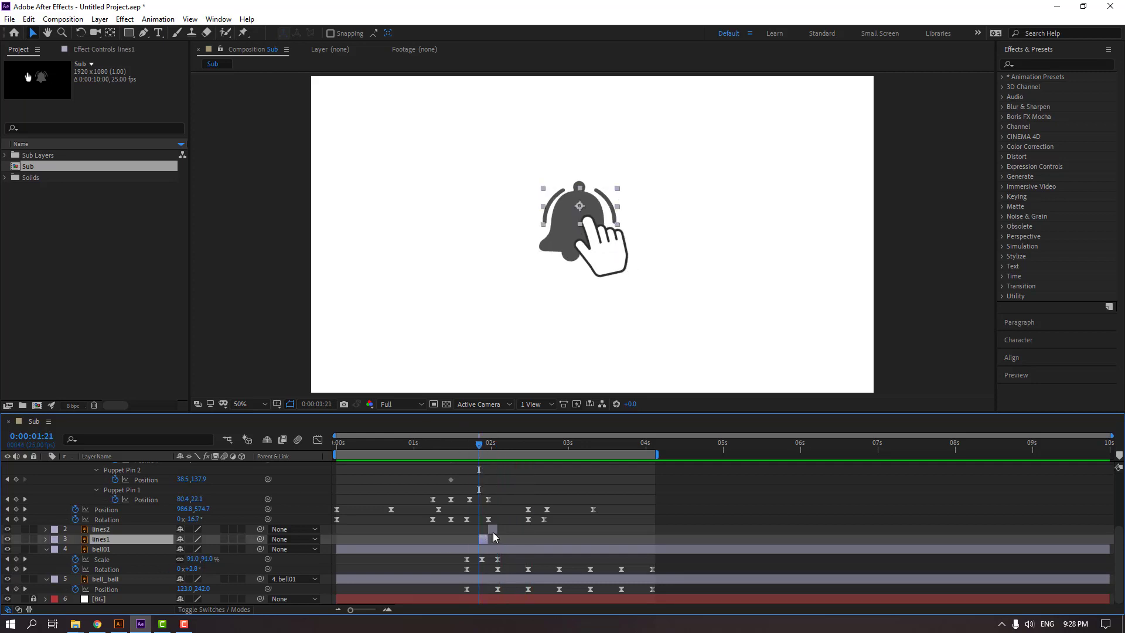
shift+click(493, 531)
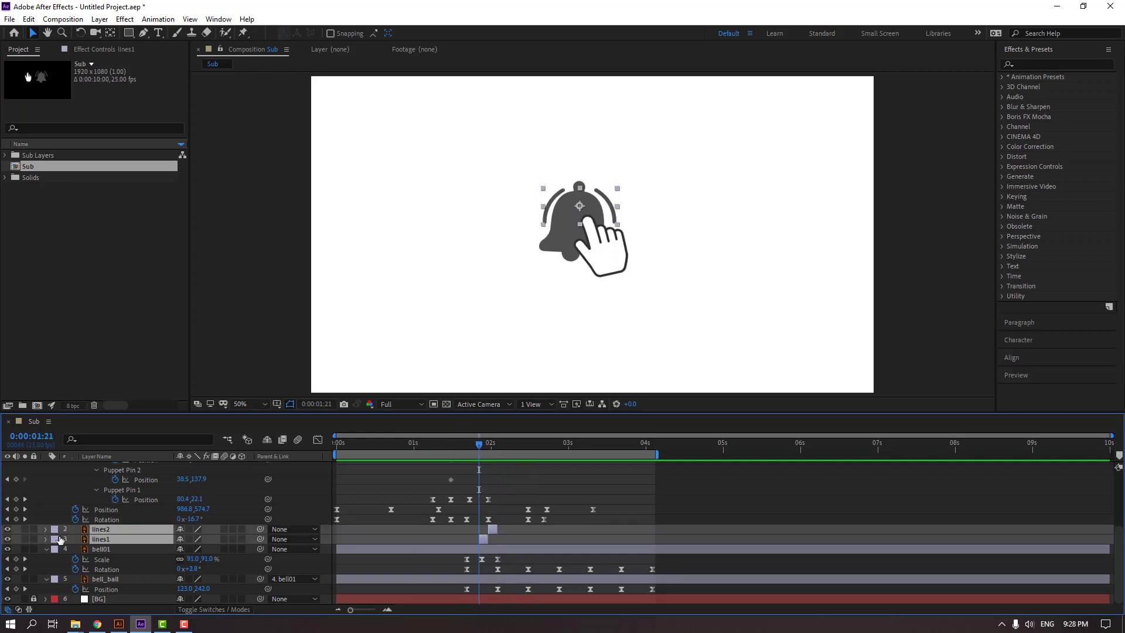
right_click(102, 538)
click(171, 478)
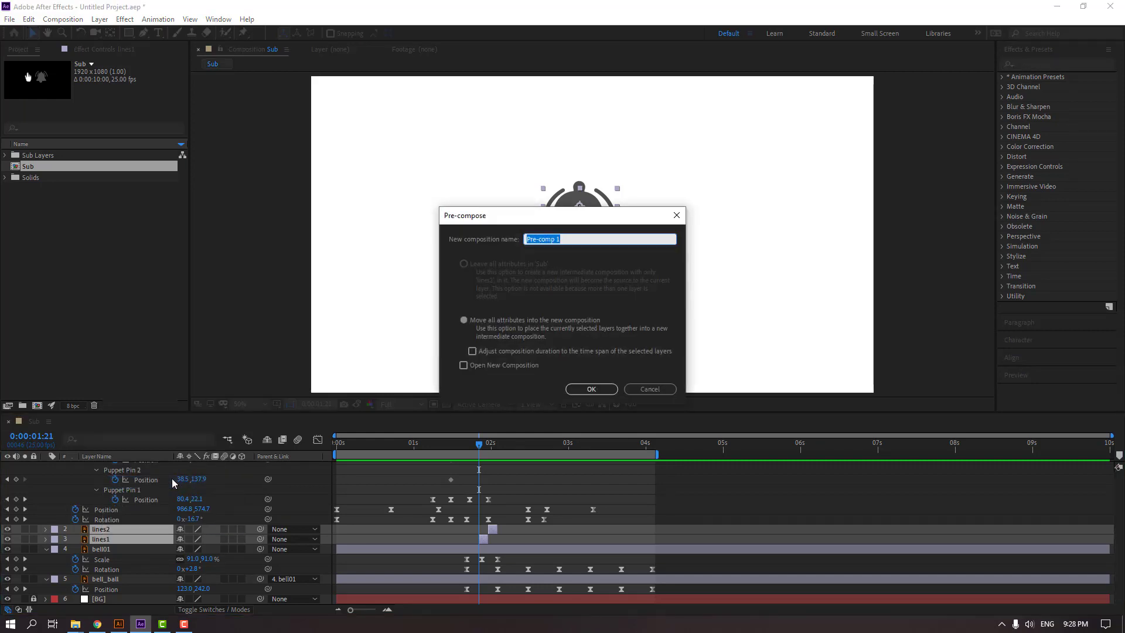
click(590, 389)
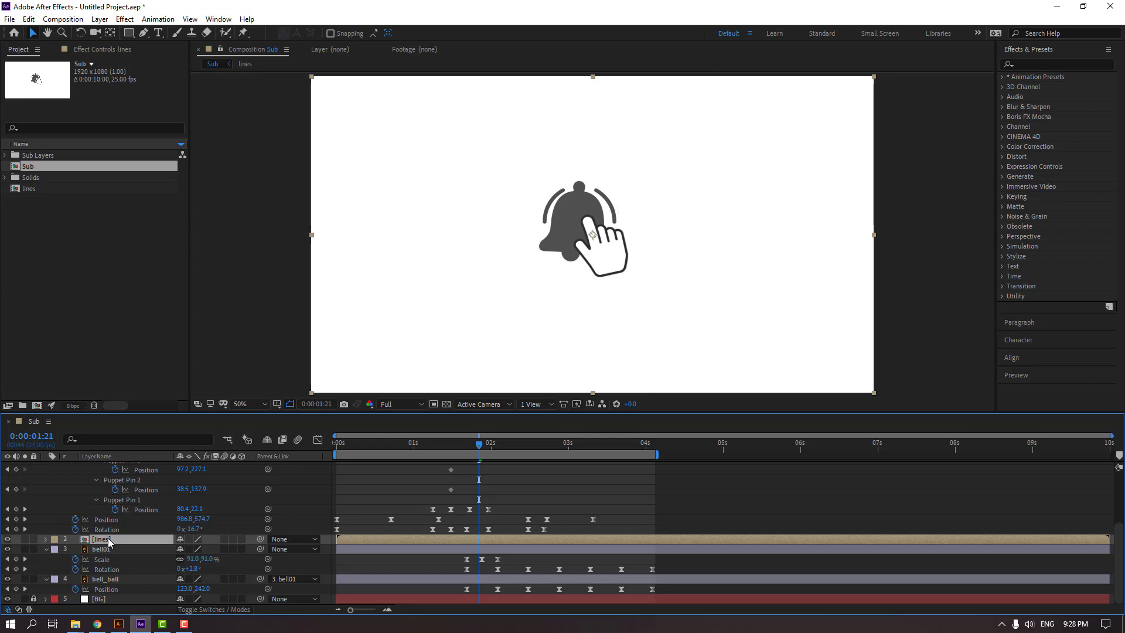
Open the lines composition, move both layers together so lines1 starts at 0:00:00:00, and preview it.
double_click(108, 538)
drag(134, 509, 91, 468)
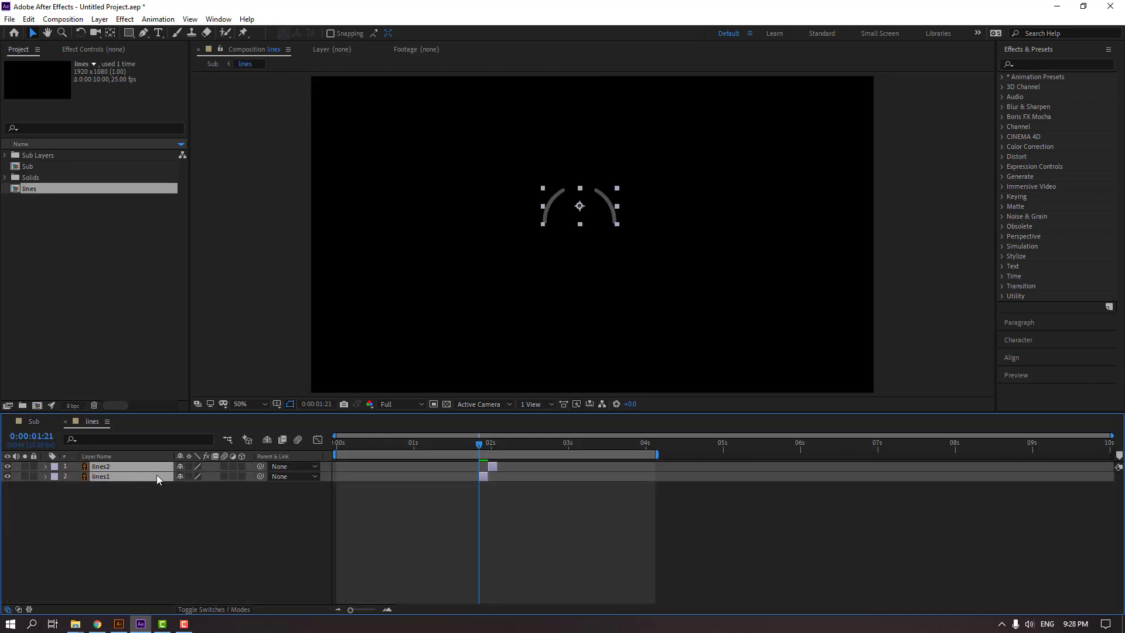
drag(484, 476, 370, 477)
key(Home)
key(equal)
key(equal)
key(equal)
key(minus)
key(minus)
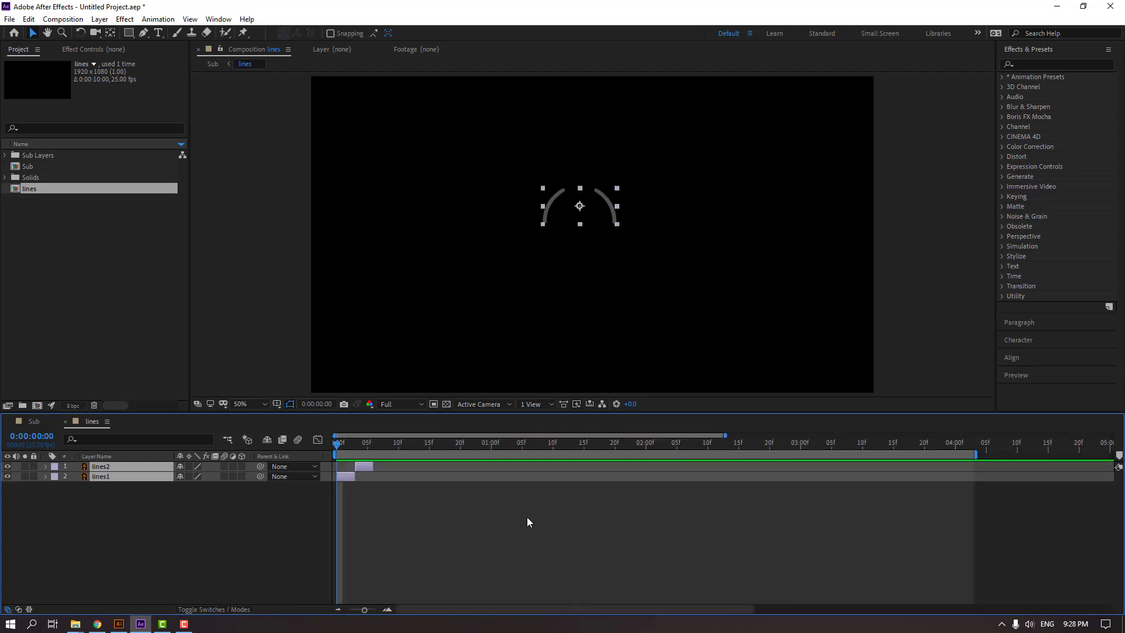
click(528, 518)
key(space)
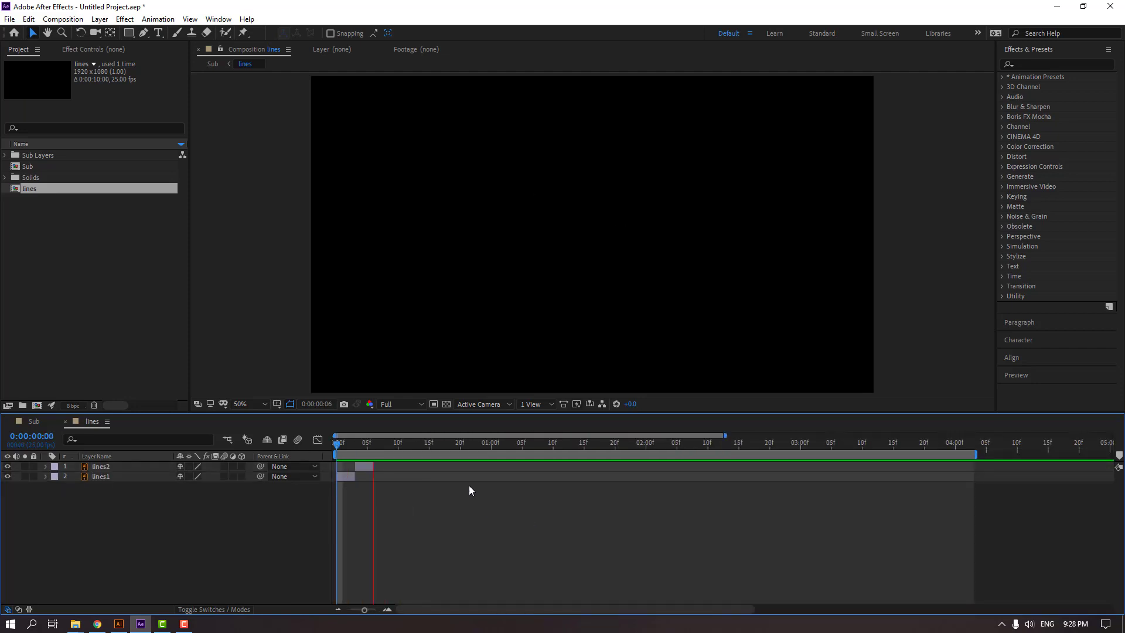
Pre-compose the lines1 and lines2 layers inside the lines composition into a new composition named 01.
click(344, 477)
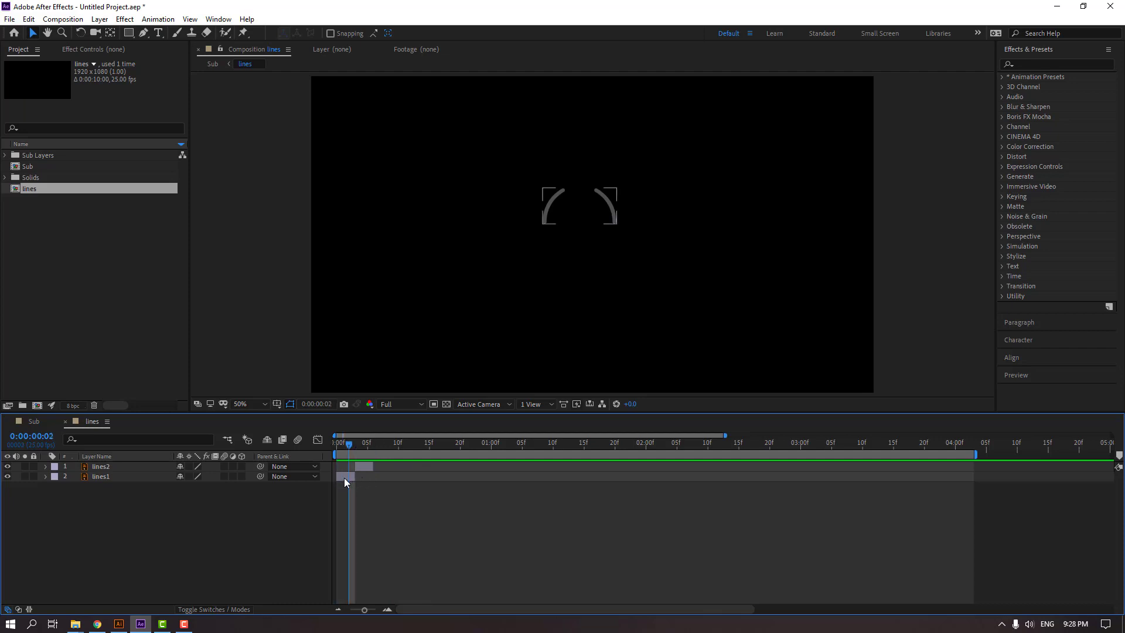
shift+click(105, 469)
click(120, 476)
shift+click(112, 468)
right_click(117, 470)
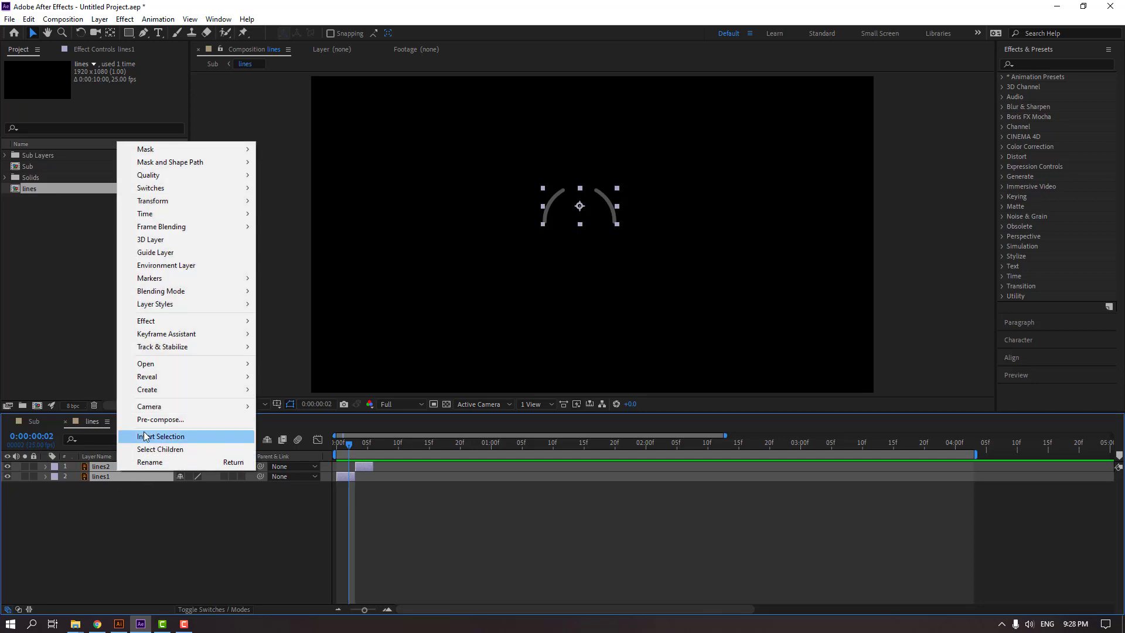
click(156, 420)
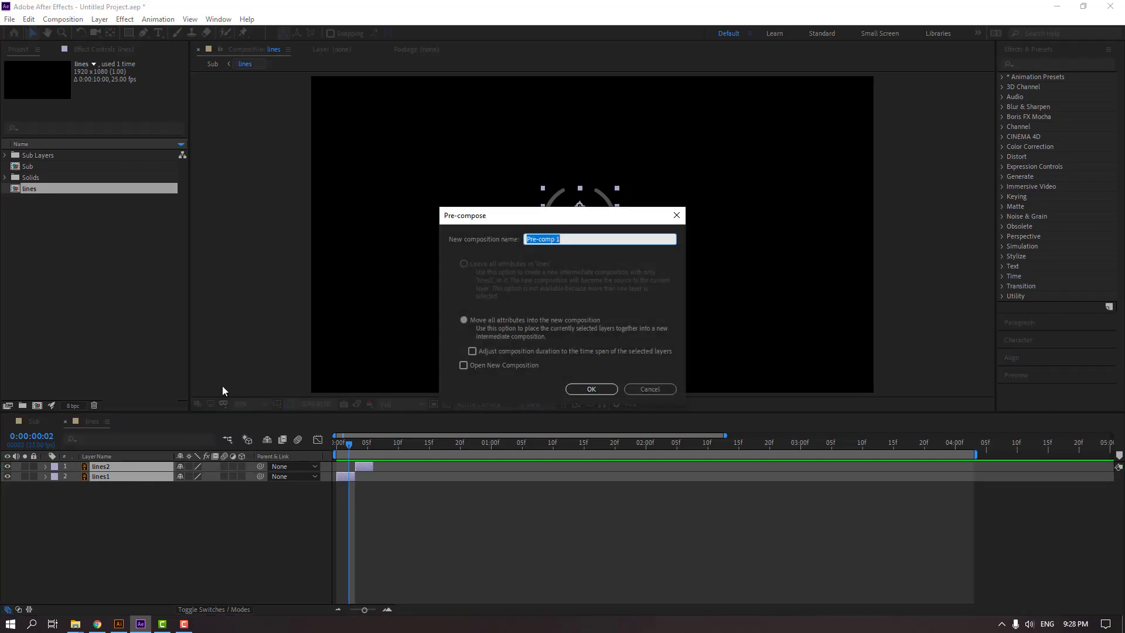
click(590, 392)
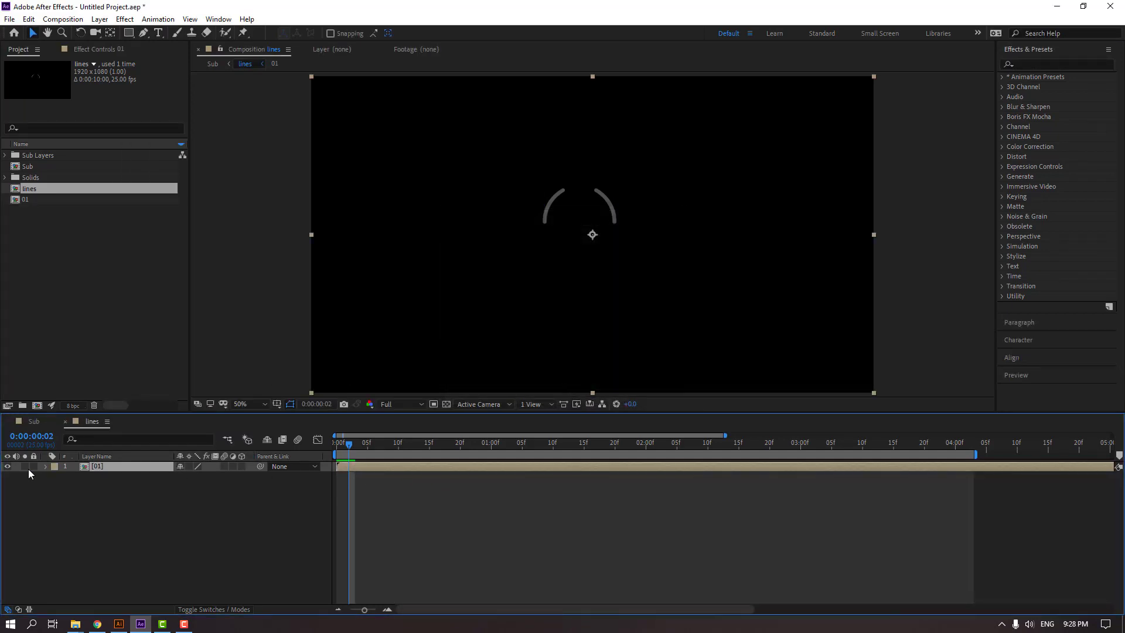
Open the 01 composition, trim its duration to 0:00:00:06 using the work area, and close it to return to lines.
double_click(96, 467)
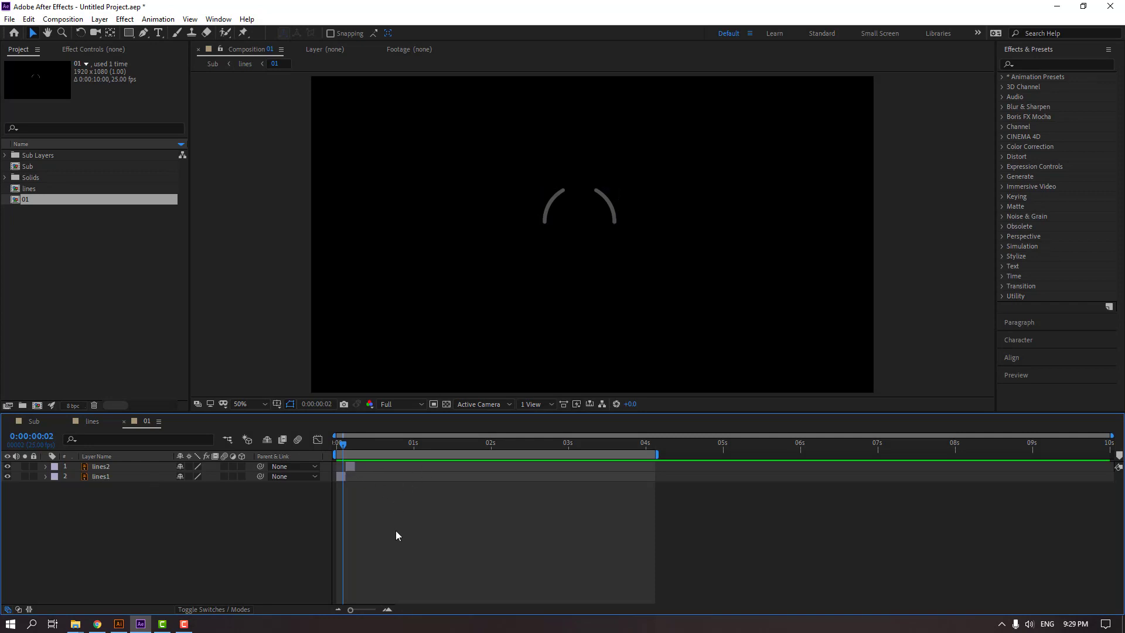
click(660, 456)
drag(659, 456, 358, 455)
right_click(347, 454)
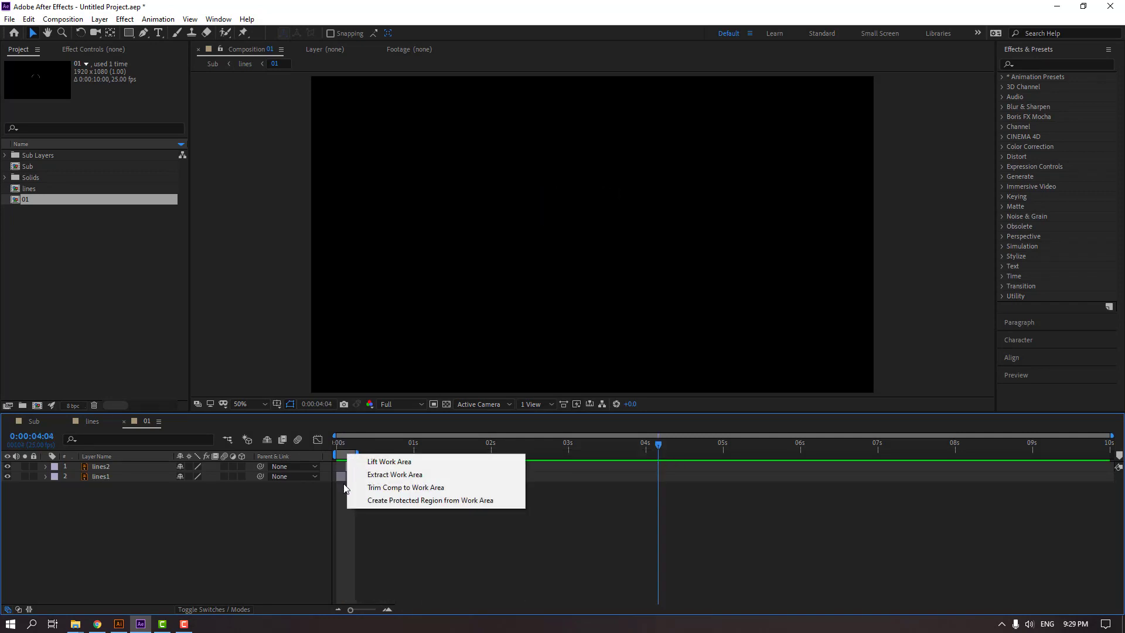
click(441, 485)
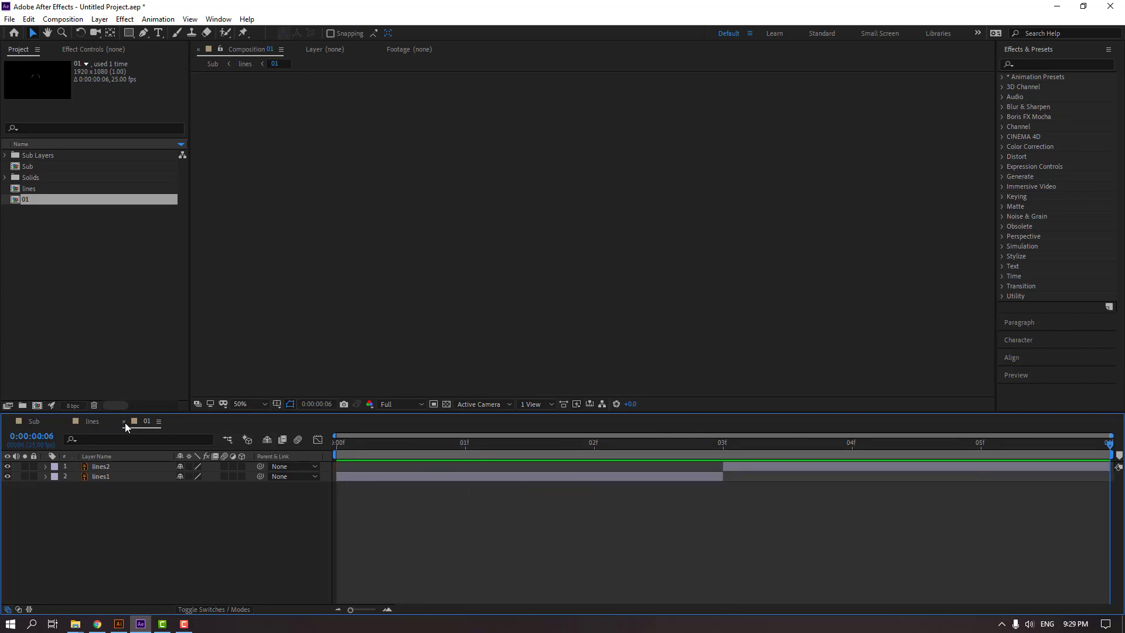
click(124, 422)
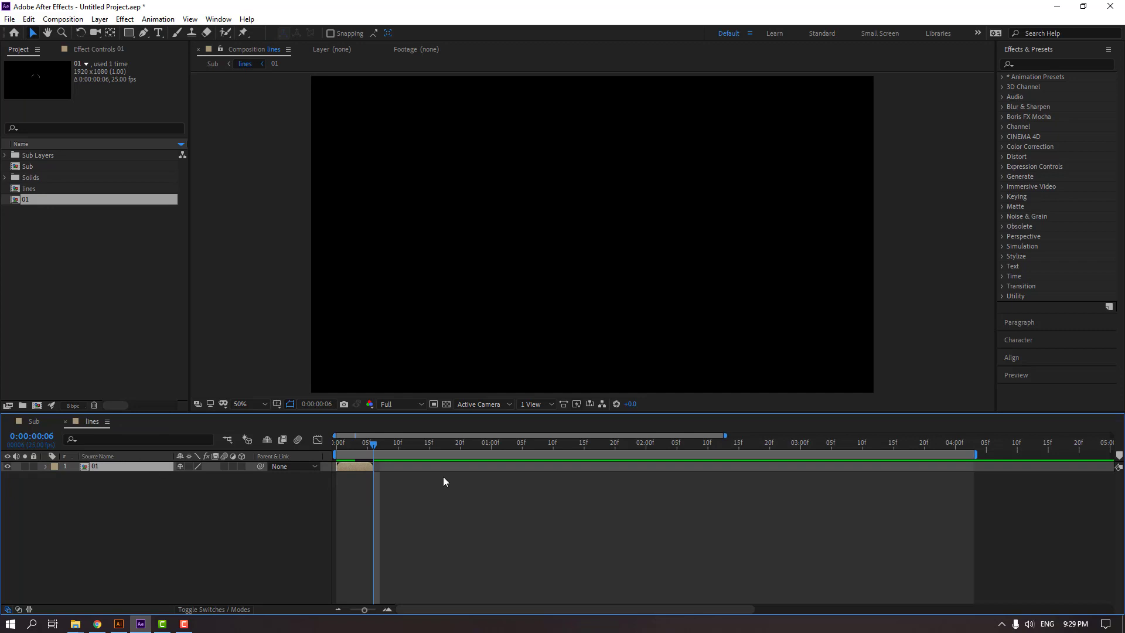
Duplicate the 01 layer four times and place the copies end to end after the original.
key(ctrl+d)
mouse_move(394, 474)
mouse_down()
mouse_move(420, 472)
mouse_move(386, 469)
mouse_up()
key(ctrl+d)
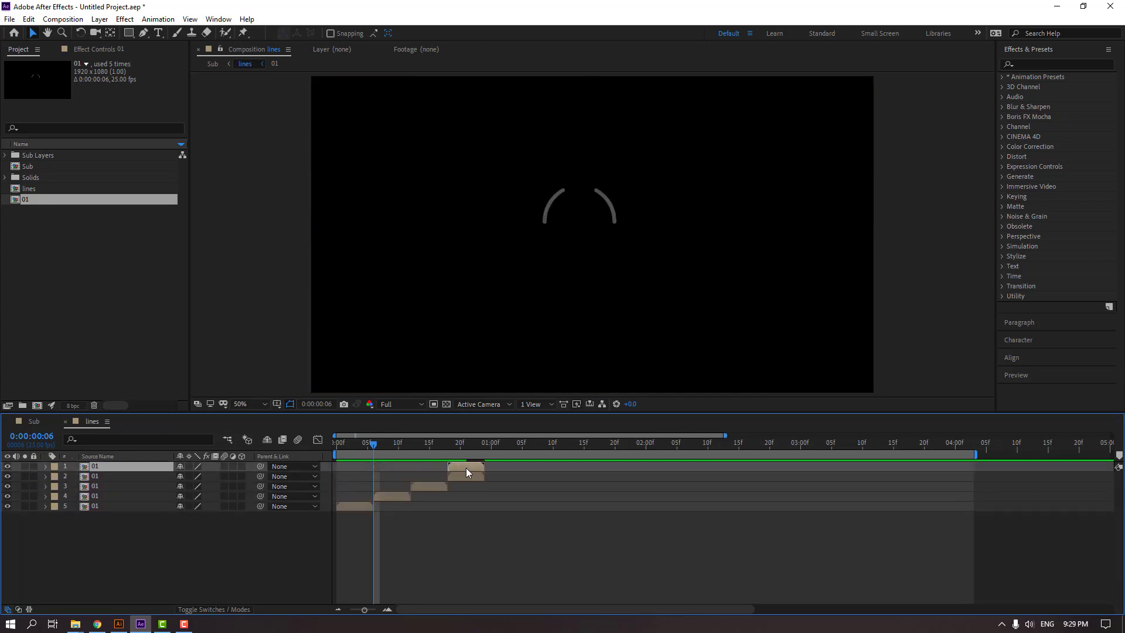
drag(466, 468, 498, 466)
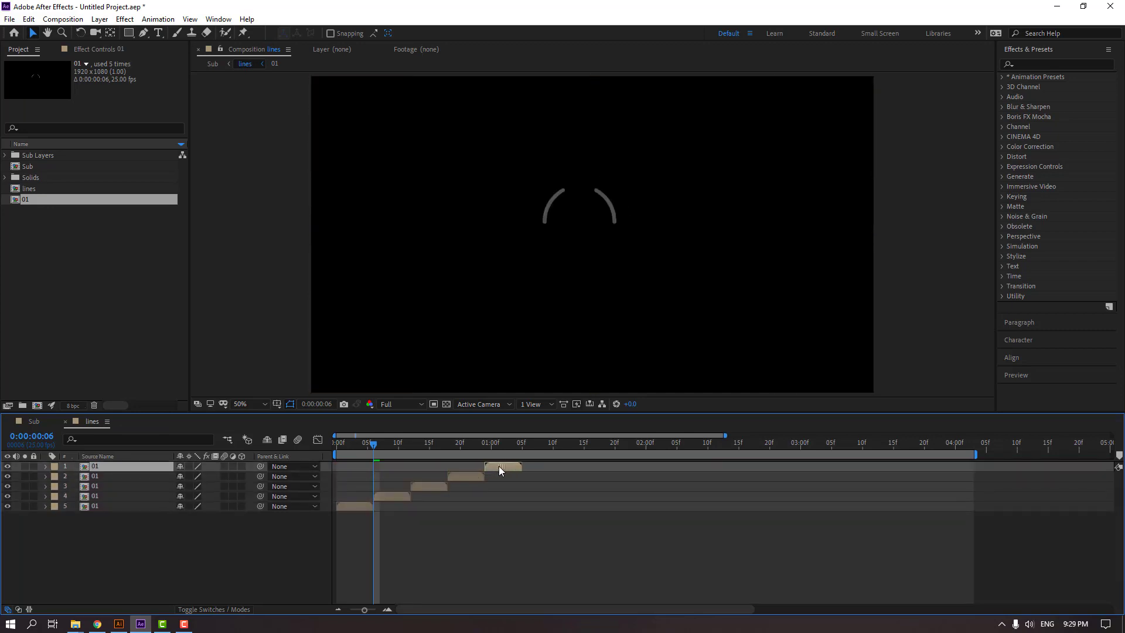
click(551, 540)
mouse_move(381, 445)
mouse_down()
mouse_move(344, 445)
mouse_move(367, 444)
mouse_up()
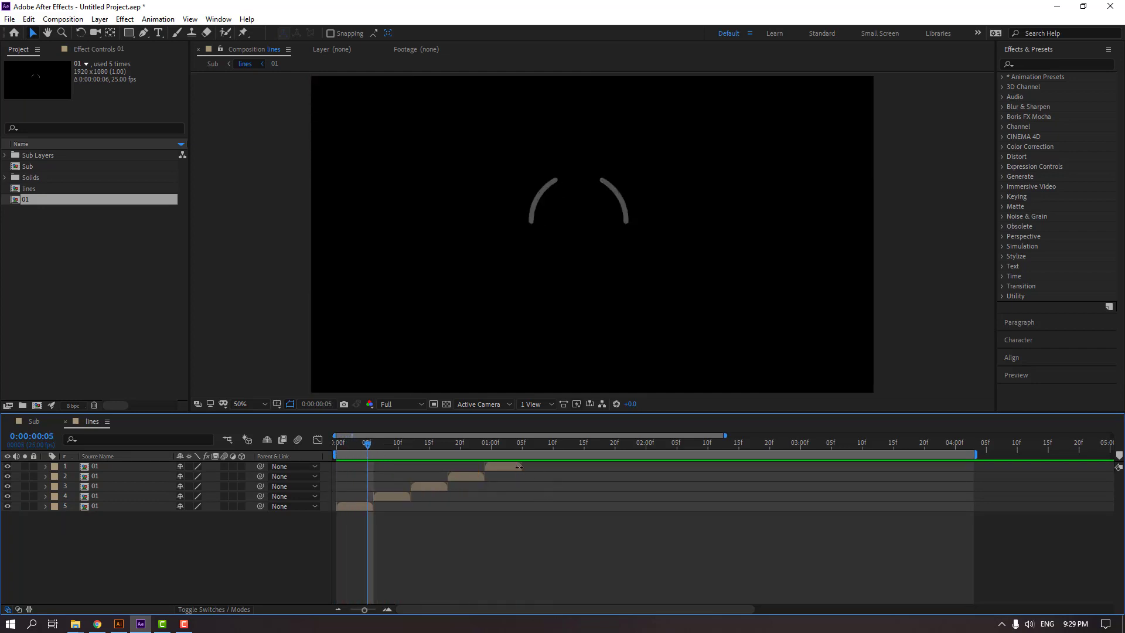
Add three more copies of the 01 layer, continuing the end-to-end sequence to eight layers.
click(504, 466)
key(ctrl+d)
key(ctrl+d)
drag(556, 470, 613, 467)
key(ctrl+d)
click(342, 540)
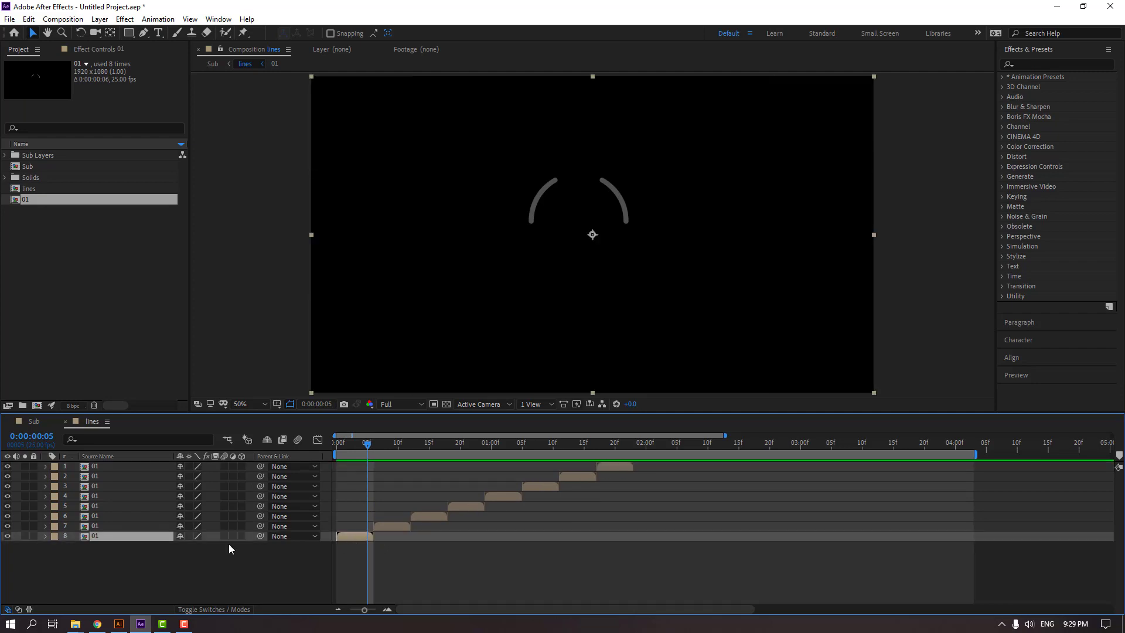
Duplicate all eight 01 layers, stack the copies on top, and shift them to start where the first set ends.
drag(103, 566, 124, 454)
key(ctrl+d)
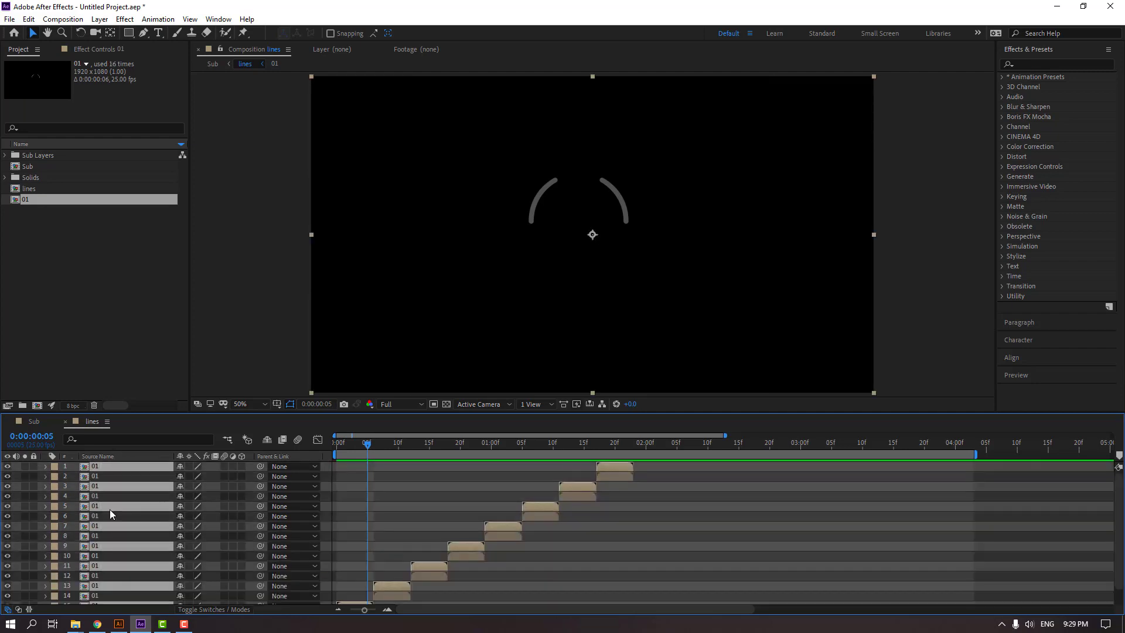
drag(93, 492, 98, 464)
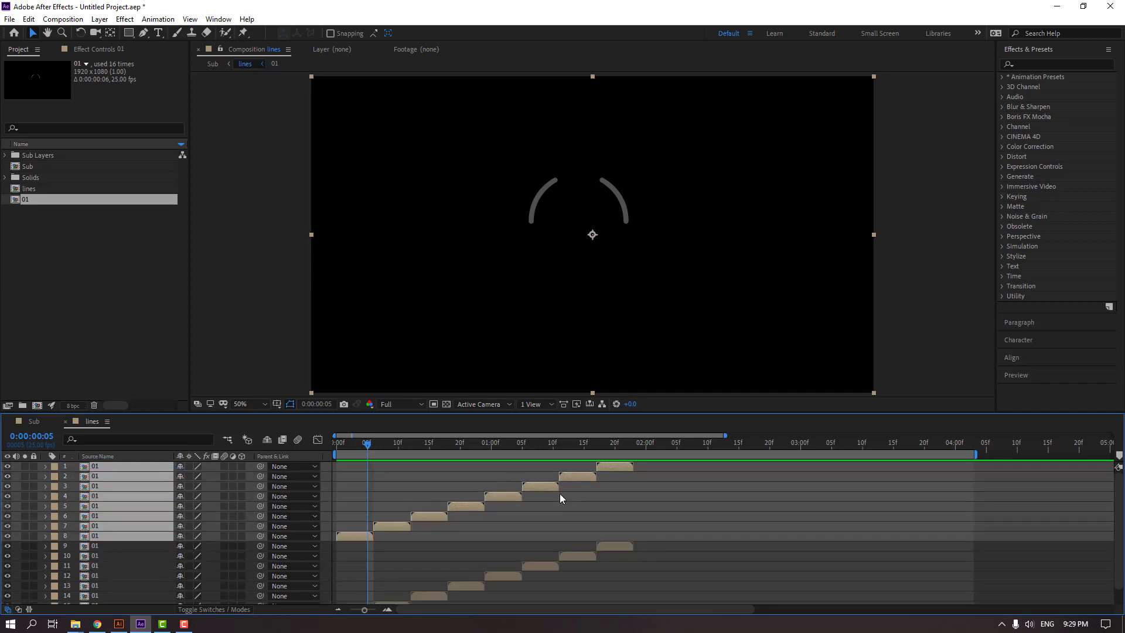
drag(343, 537, 647, 539)
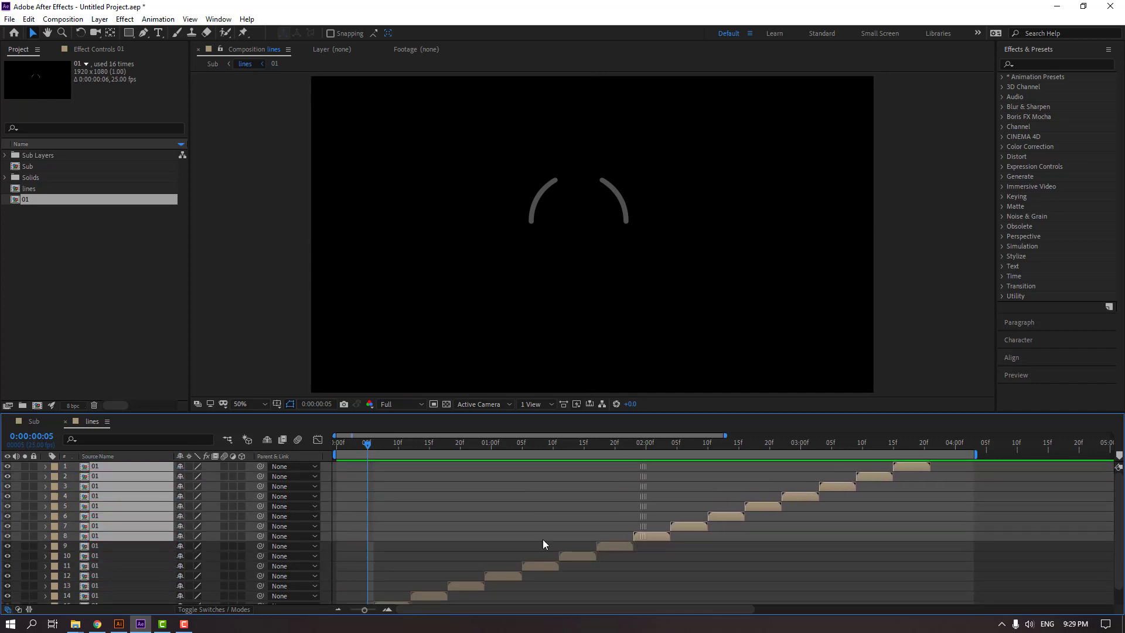
Duplicate the top eight 01 layers as a third set above the others and start it at the second set's end.
key(ctrl+d)
drag(98, 486, 106, 471)
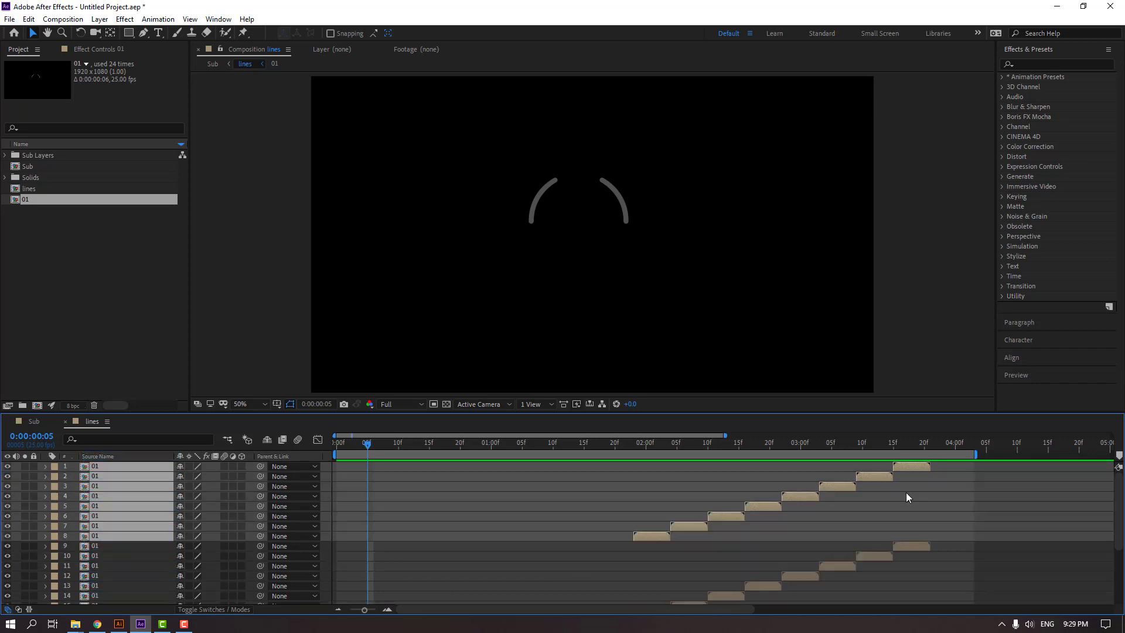
scroll(846, 529, down, 1)
scroll(846, 529, down, 2)
scroll(557, 516, up, 1)
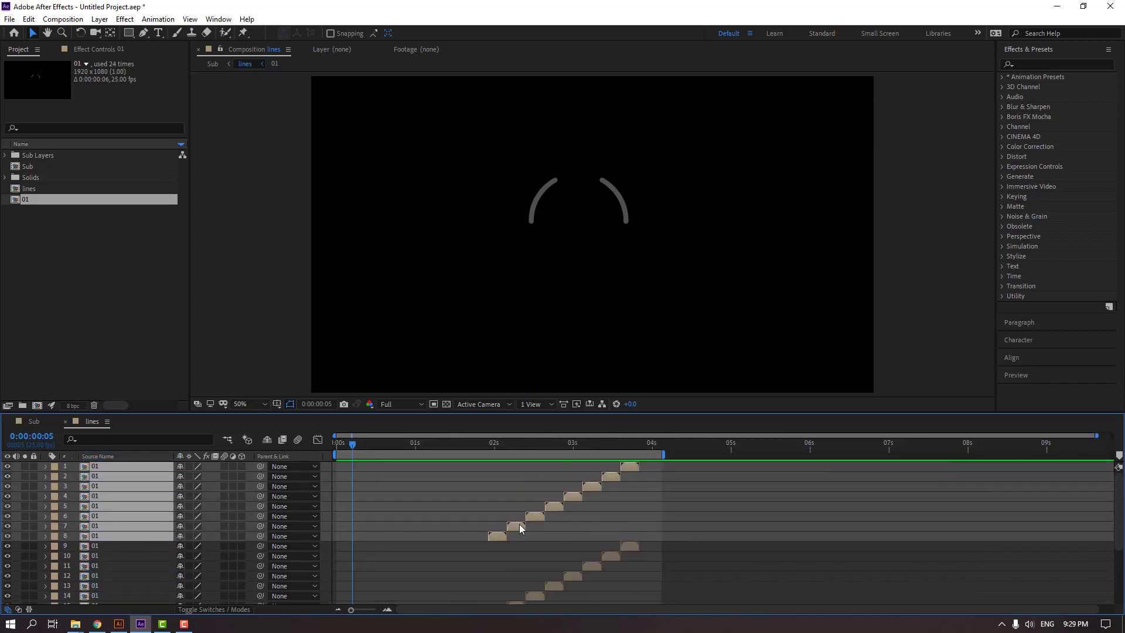
drag(493, 536, 644, 537)
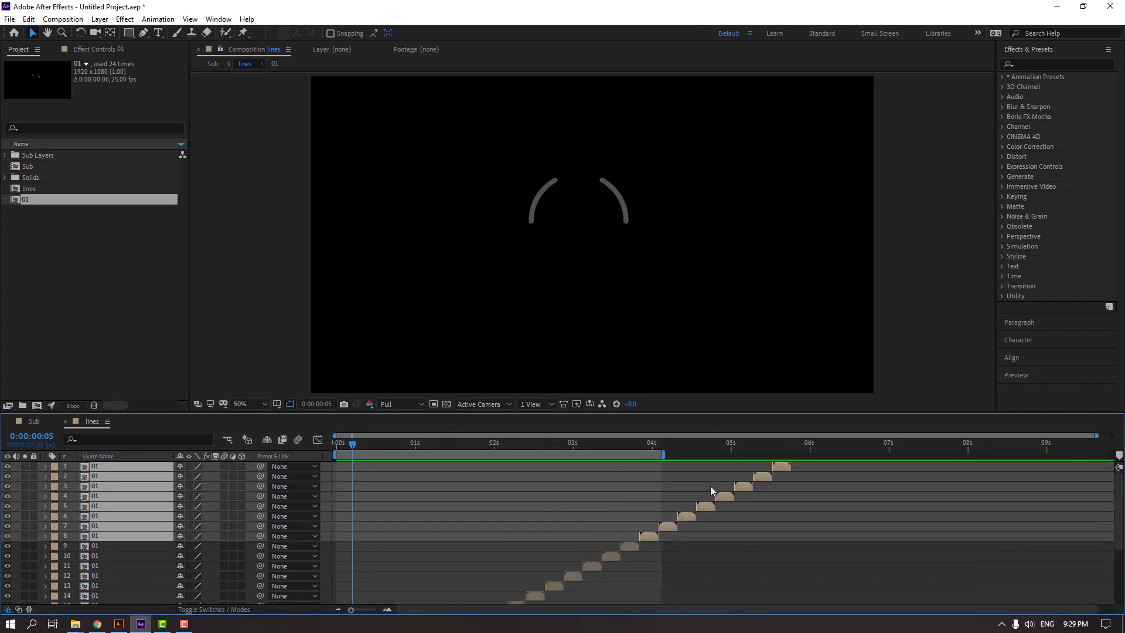
Extend the work area to about 6.8 s, add a fourth set of eight 01 layers after the third, and close lines.
drag(665, 455, 875, 458)
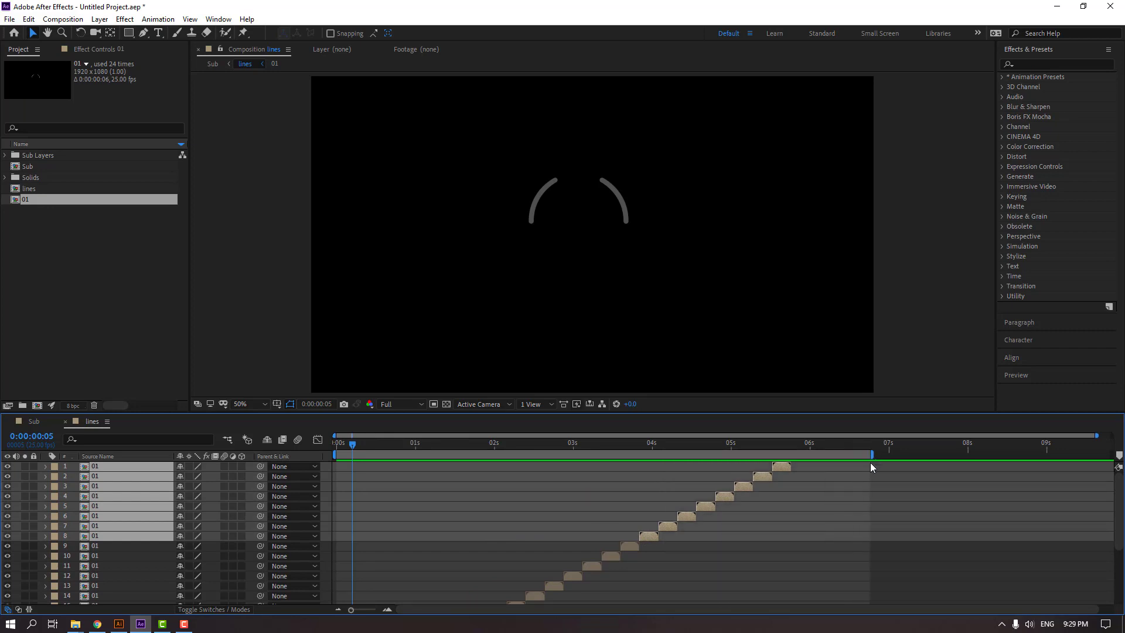
key(ctrl+d)
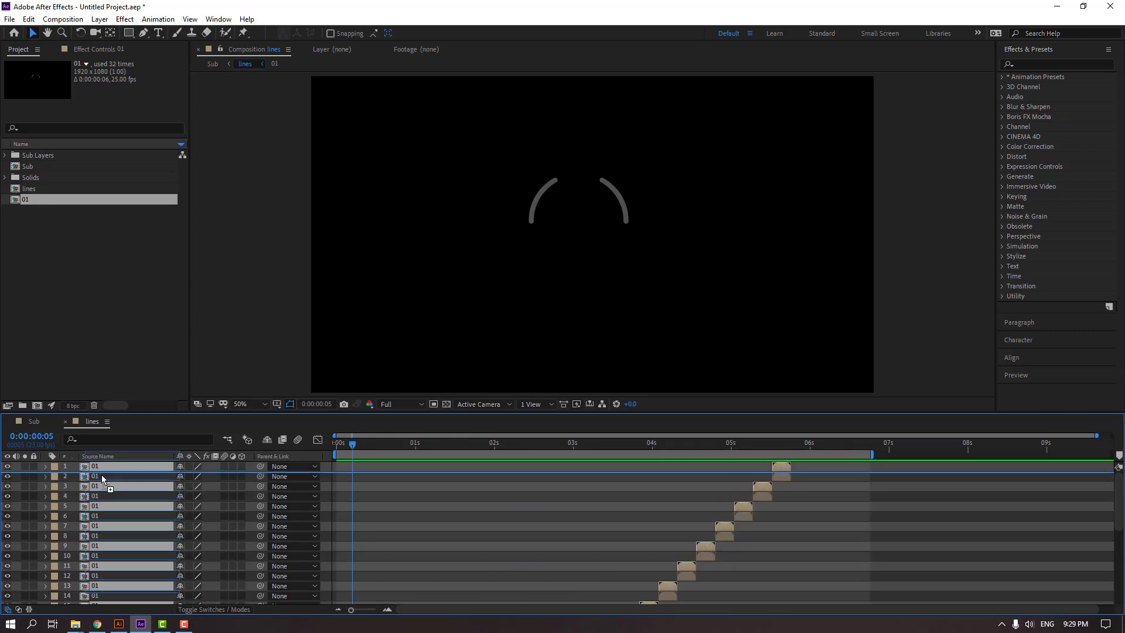
key(ctrl+shift+bracketright)
drag(673, 534, 800, 537)
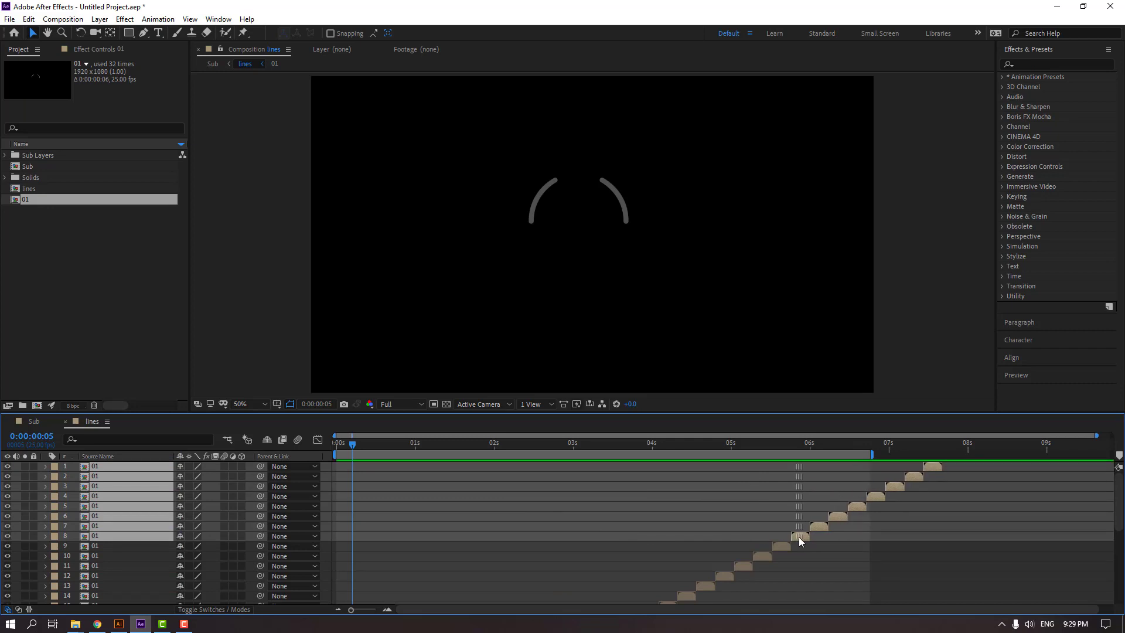
click(65, 422)
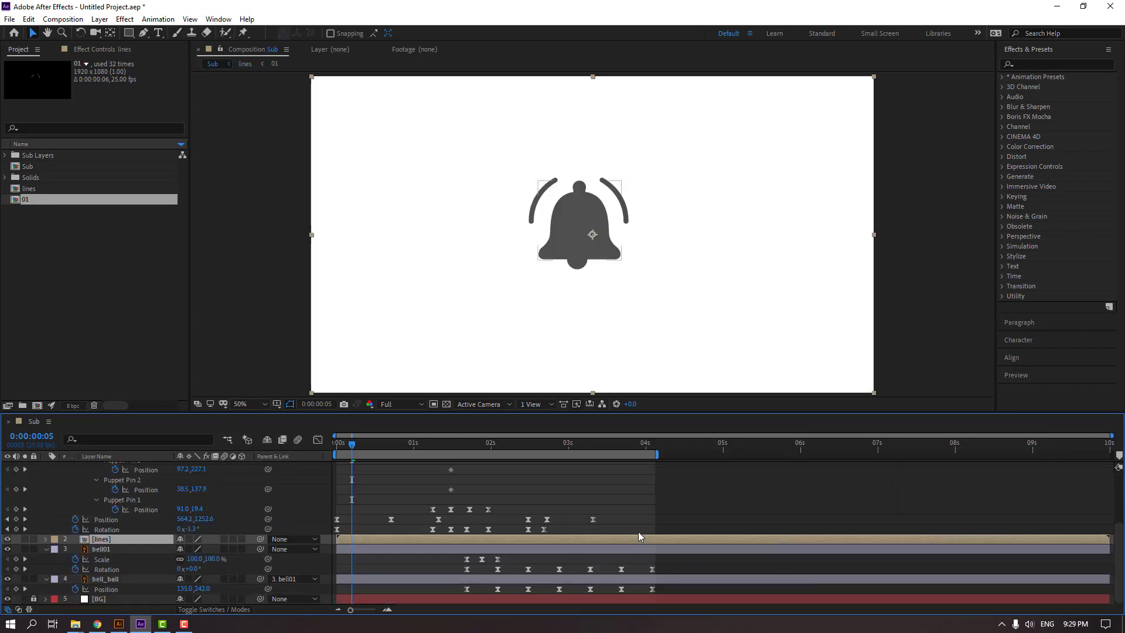
Parent the lines layer to bell01 in the Sub composition and shift it to start at 0:00:01:21.
drag(353, 452, 479, 449)
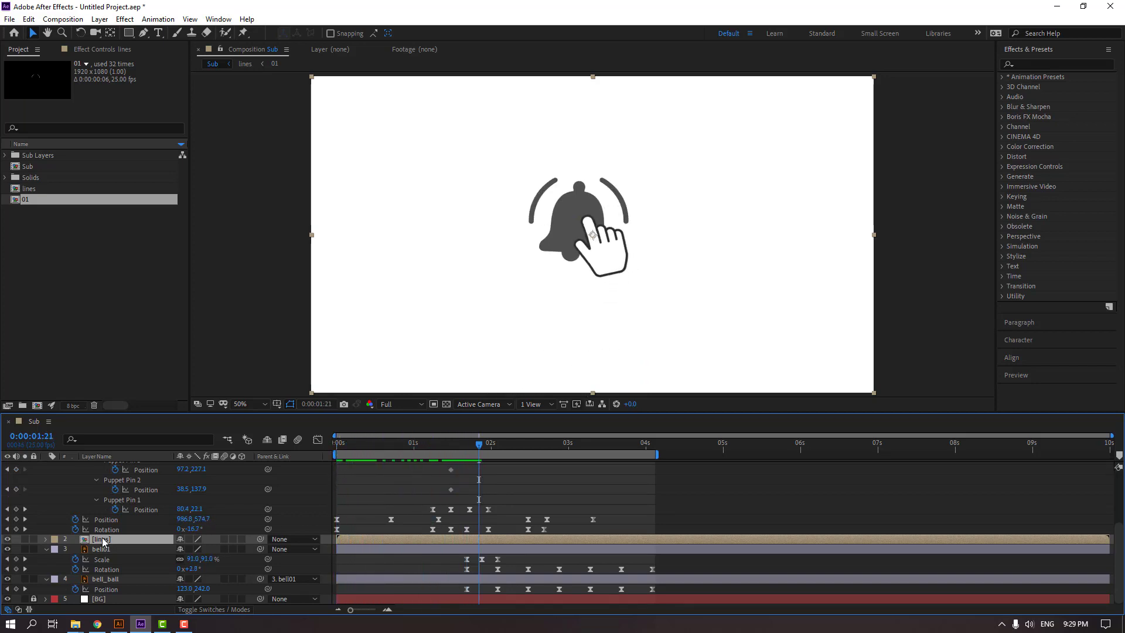
drag(260, 539, 117, 549)
drag(377, 541, 487, 541)
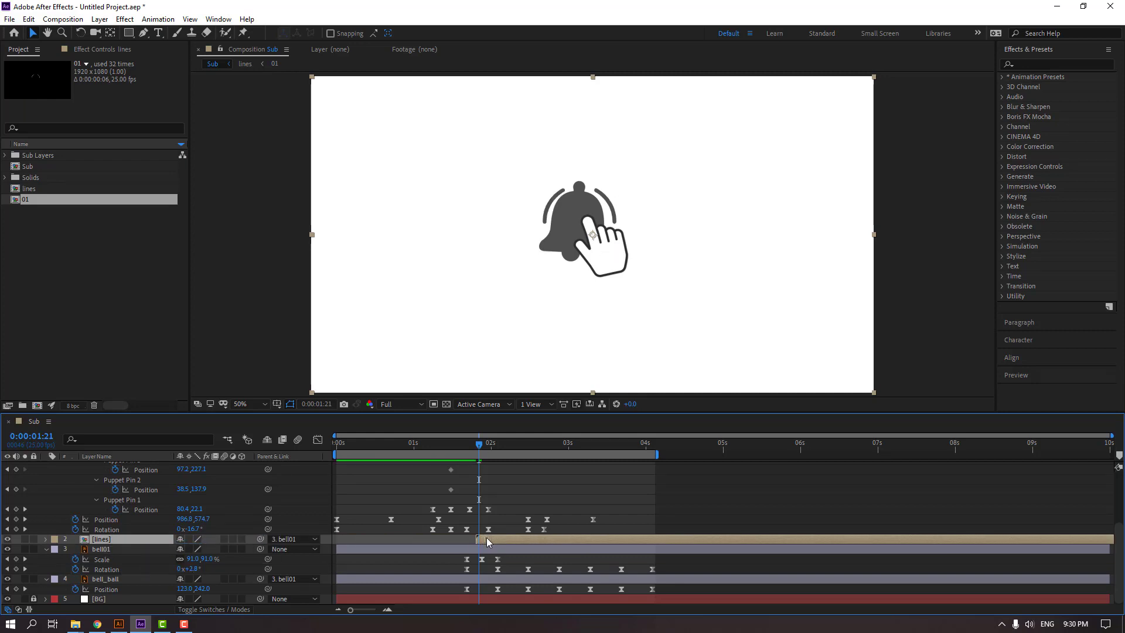
Preview the Sub animation, extend the work area end to about 5.5 s, and preview it again.
click(518, 492)
key(space)
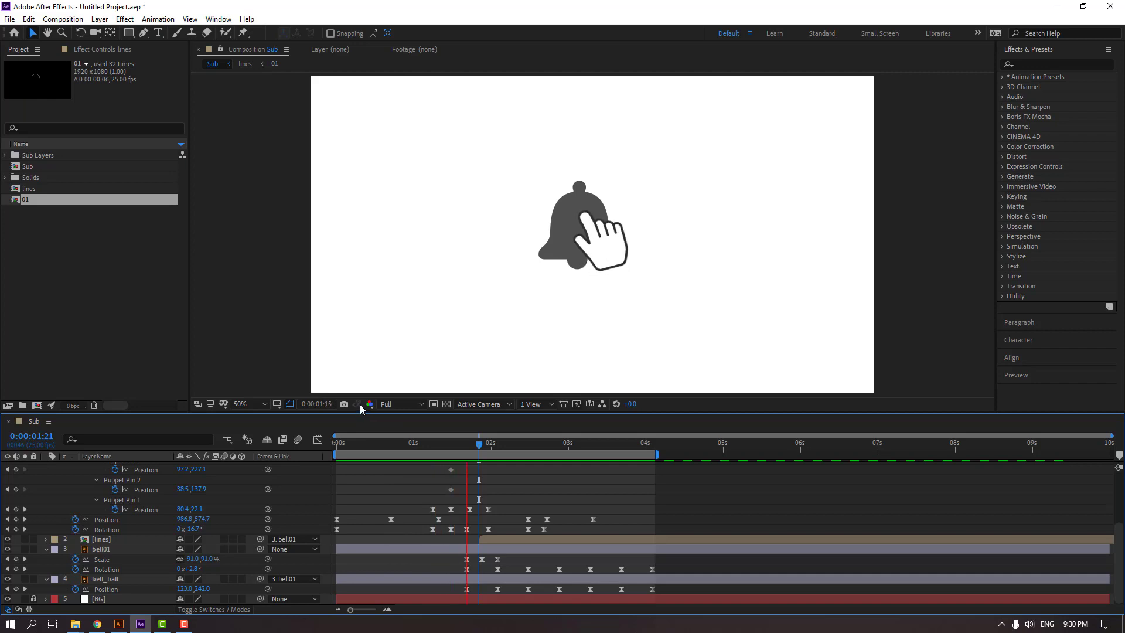
scroll(410, 319, down, 1)
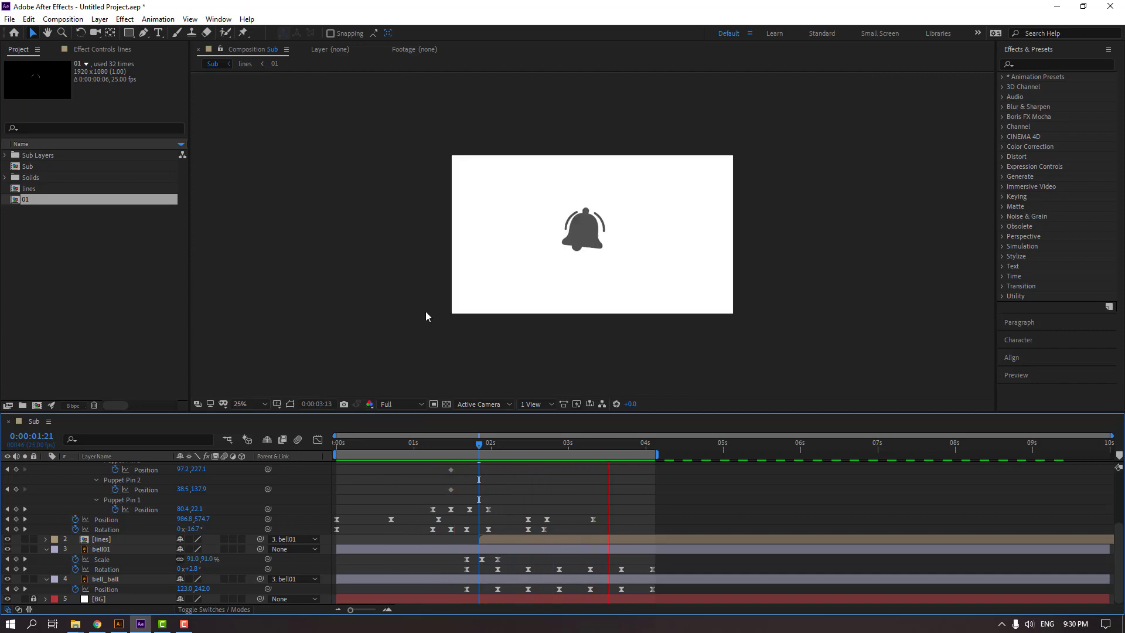
key(space)
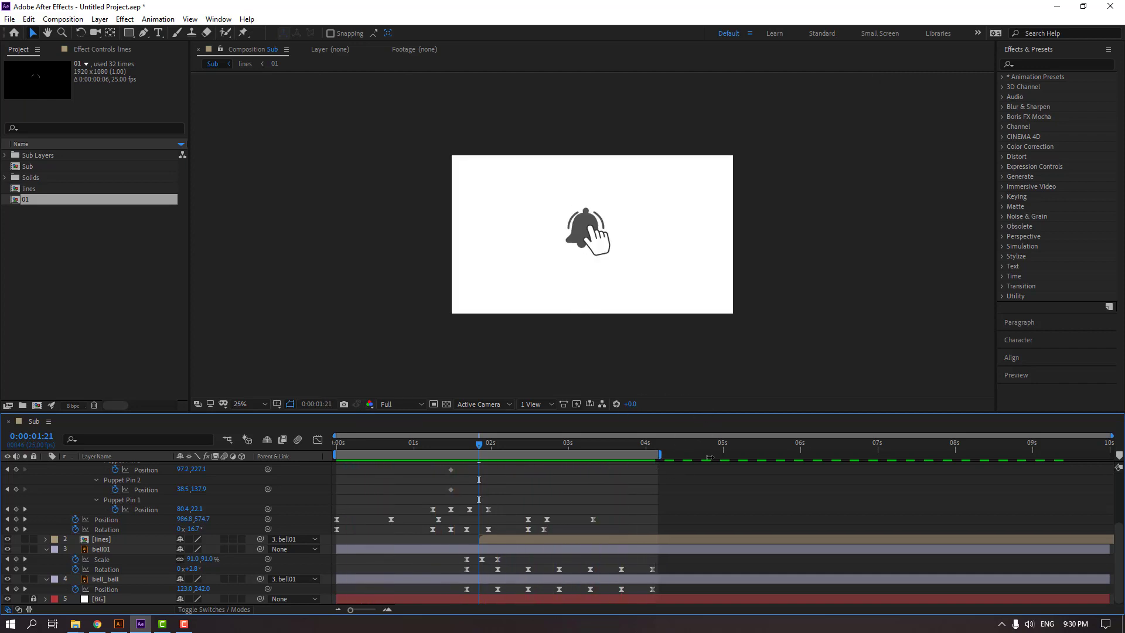
drag(675, 456, 759, 457)
key(space)
key(space)
Copy all of bell01's Rotation keyframes and bell_ball's Position keyframes and paste each set on its own layer at 0:00:04:02.
drag(667, 571, 501, 575)
drag(650, 446, 654, 447)
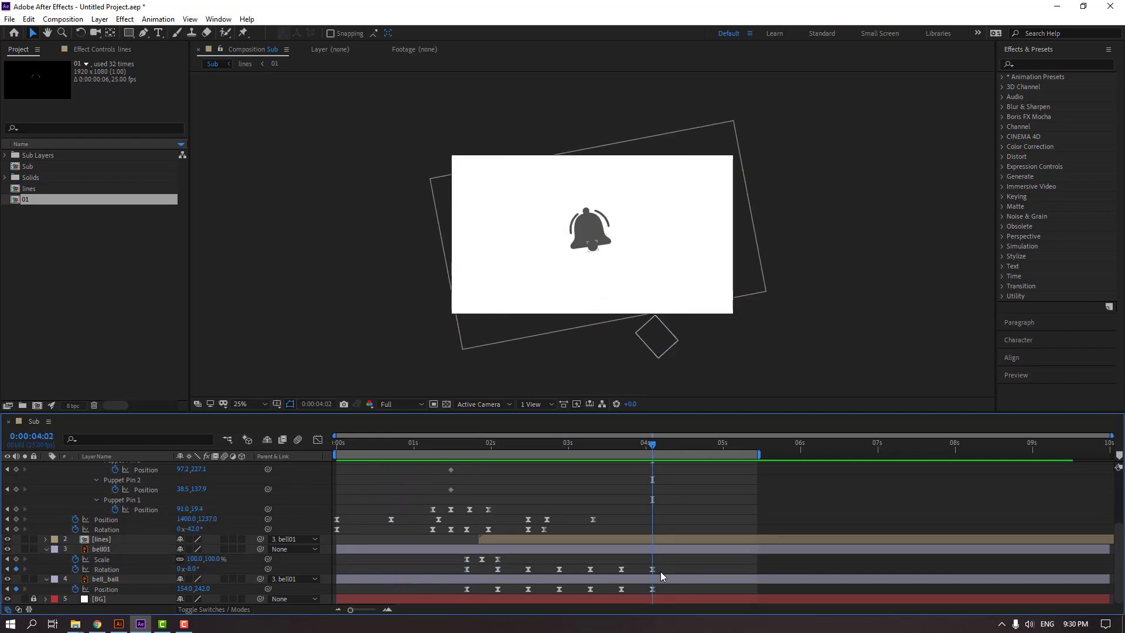
click(662, 551)
drag(664, 566, 447, 580)
key(ctrl+c)
key(ctrl+v)
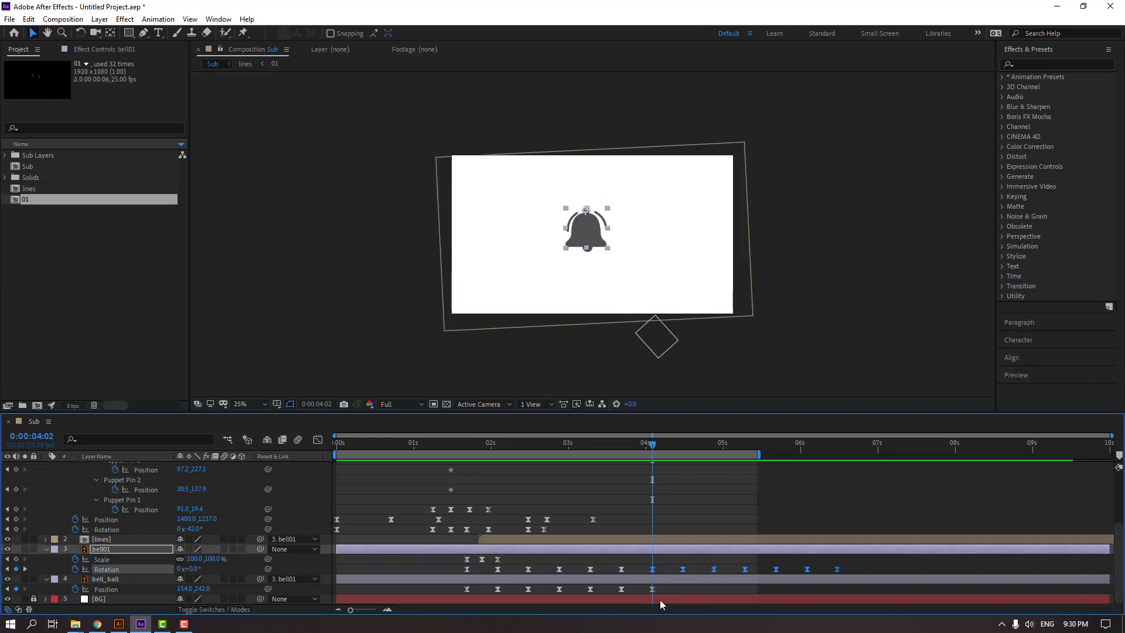
drag(663, 592, 428, 593)
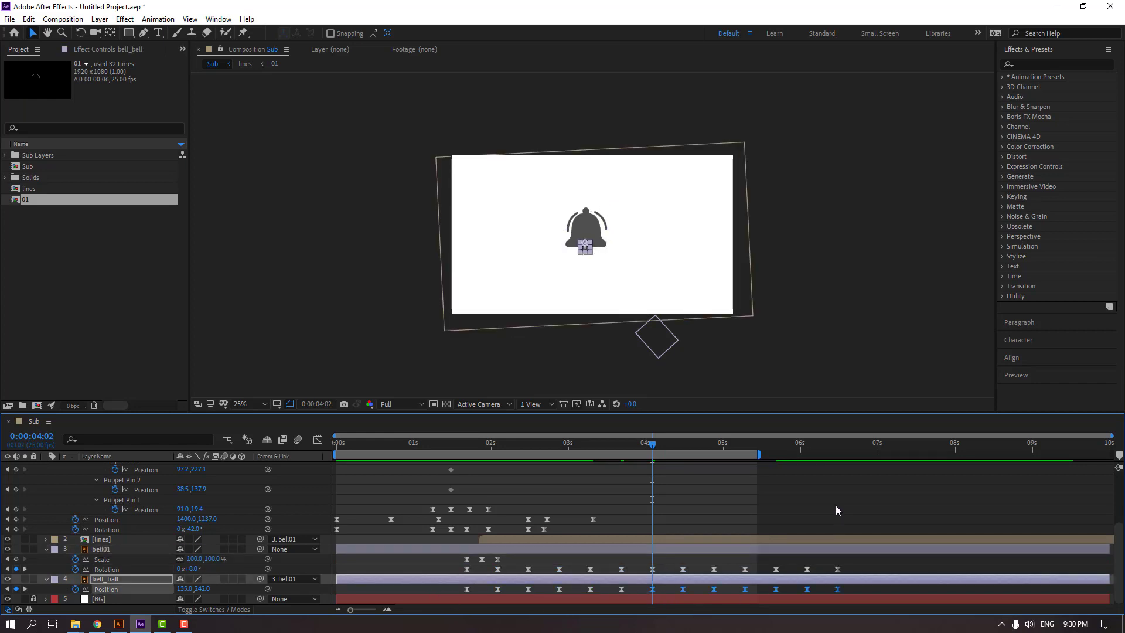
Extend the Sub work area to the last pasted keyframes at about 6.5 s, fit the composition view, and preview.
drag(761, 455, 842, 454)
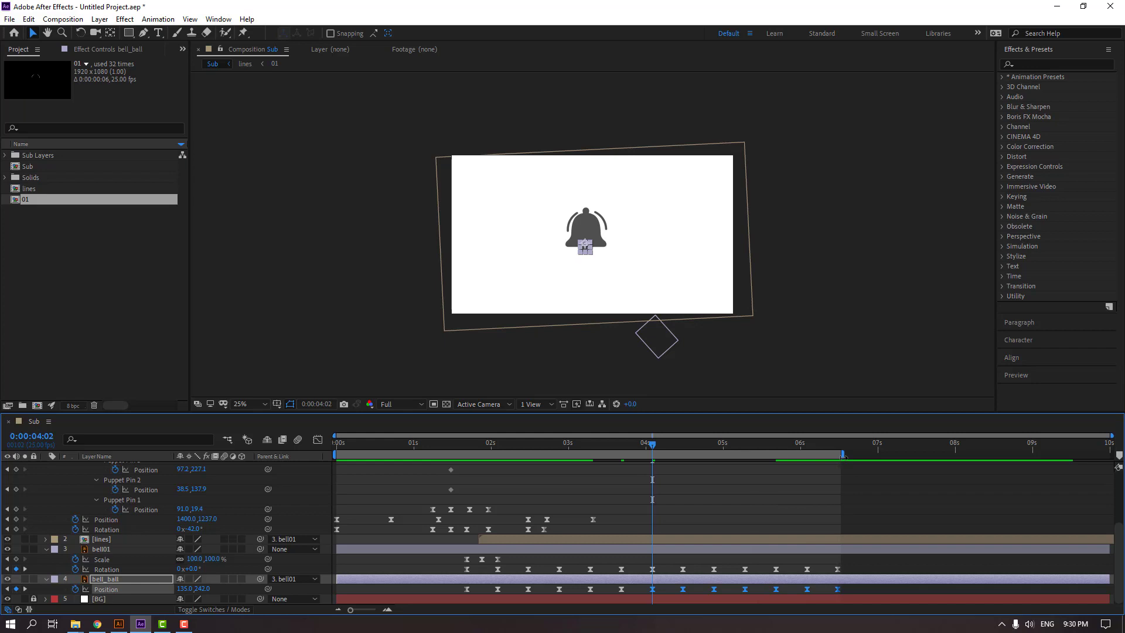
click(384, 389)
click(257, 409)
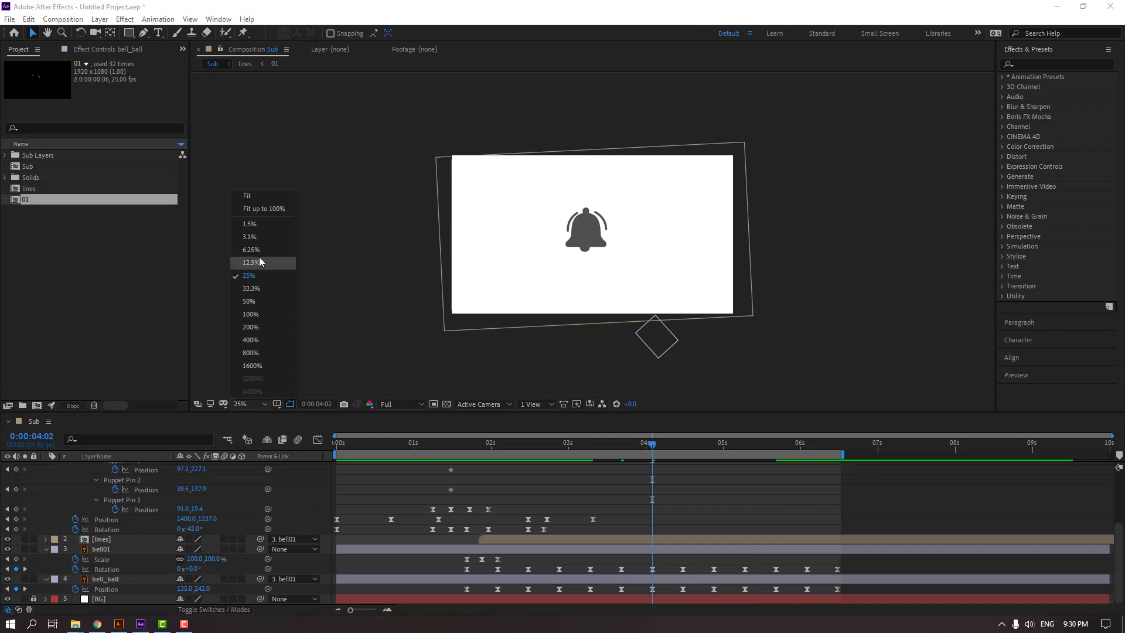
click(261, 202)
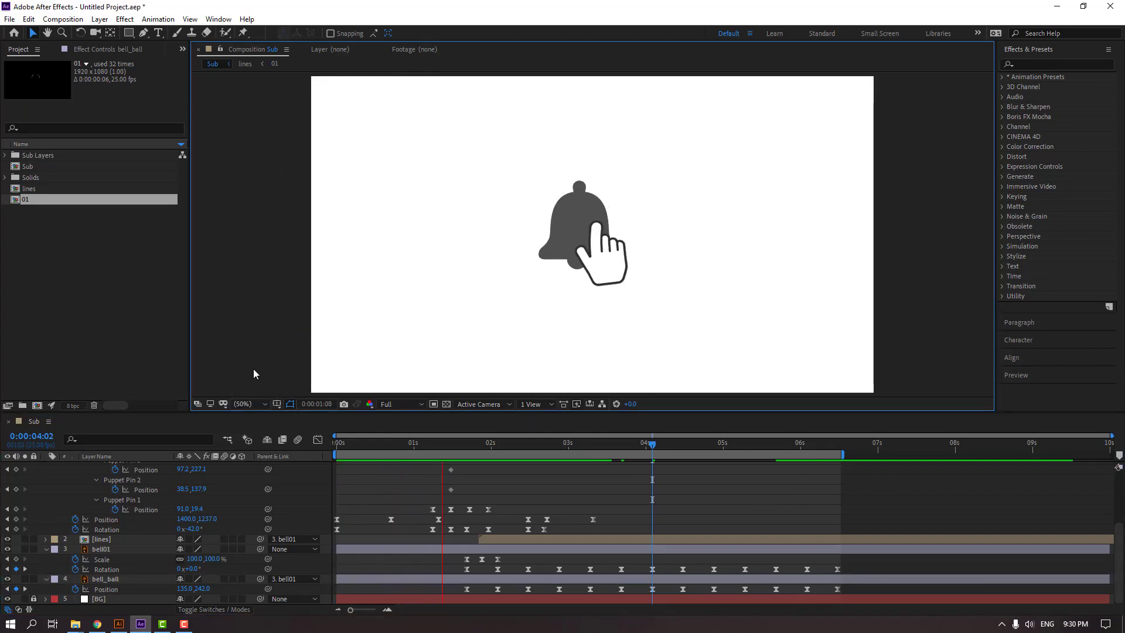